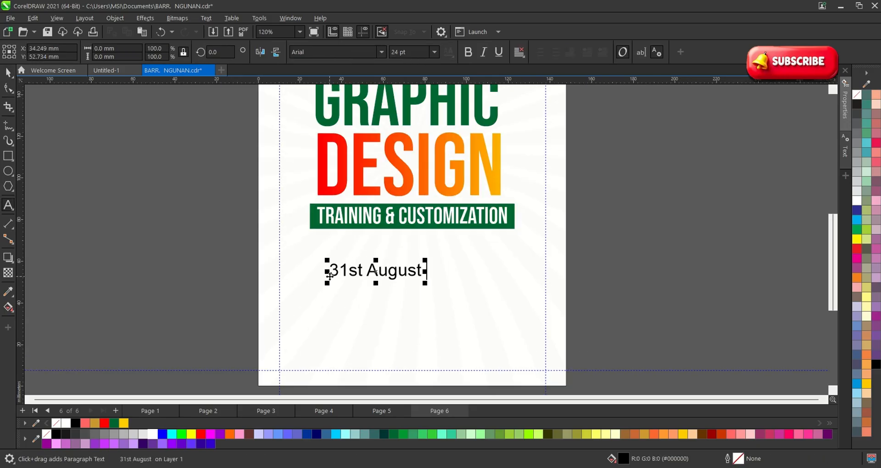
Type '- 1st October 2026' into the date line and delete the first letter of 'starting'.
text(-  1st October 2026)
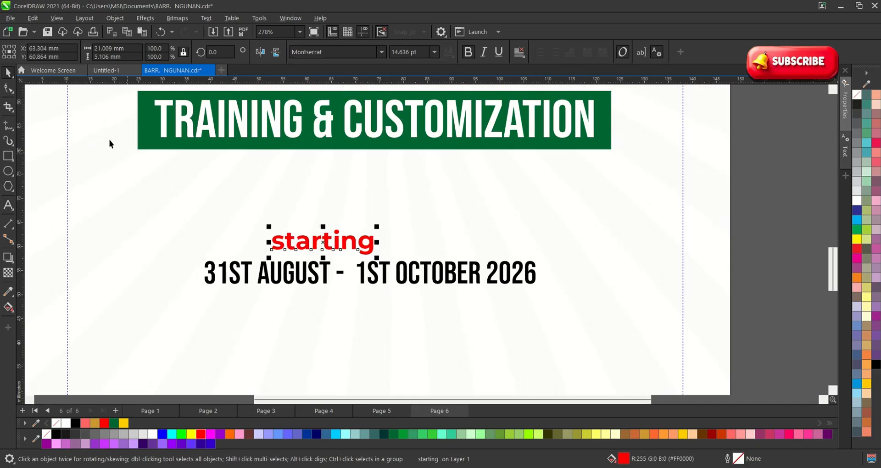
click(280, 243)
key(BackSpace)
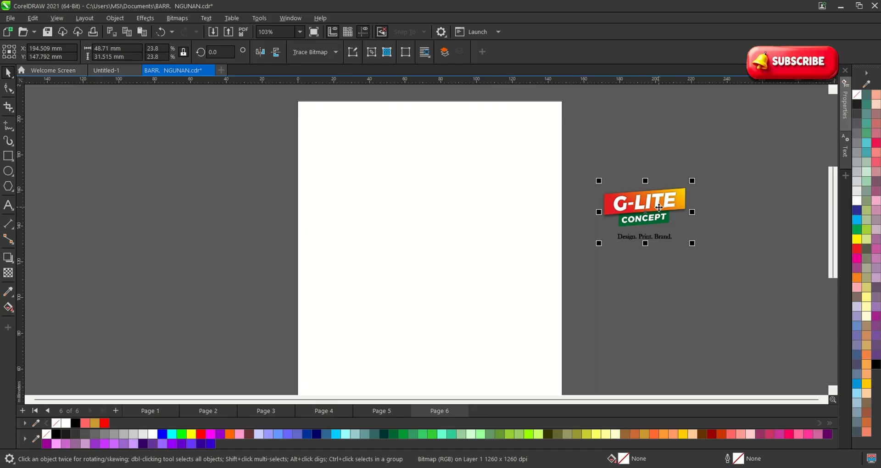
Paste the G-LITE logo and move it off the page to the right.
drag(658, 207, 466, 218)
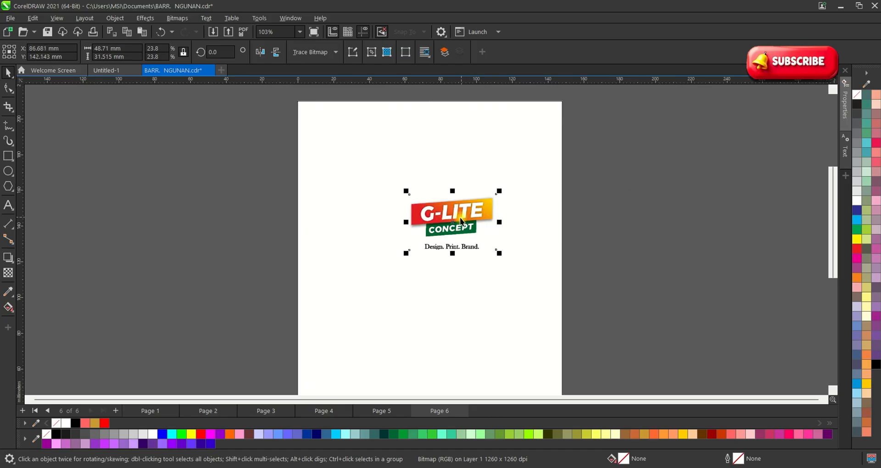
scroll(453, 221, up, 3)
key(ctrl+v)
scroll(391, 206, down, 4)
key(p)
scroll(389, 200, down, 3)
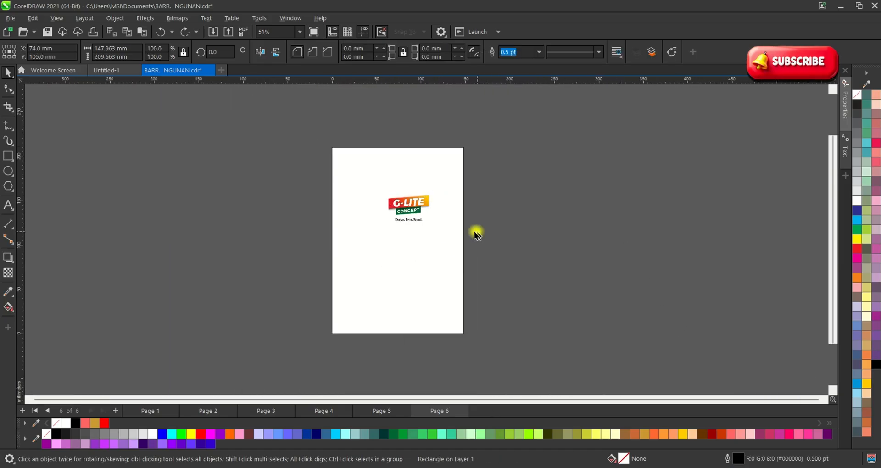
drag(554, 275, 341, 160)
drag(412, 207, 555, 210)
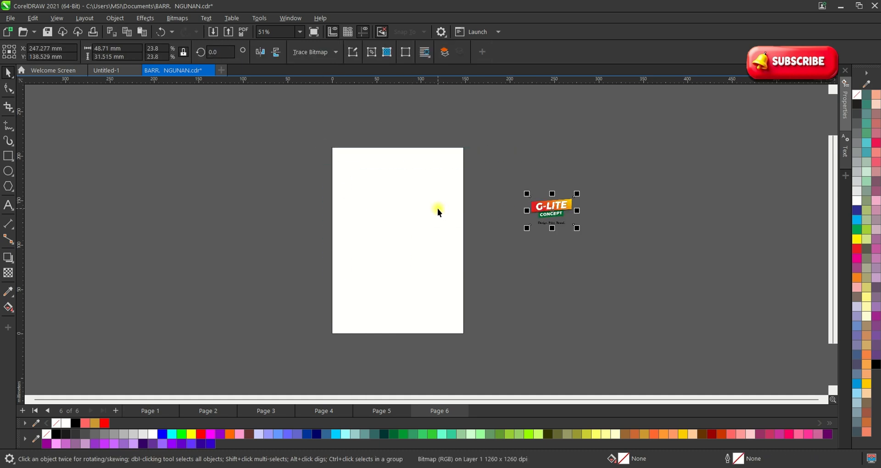
scroll(436, 207, up, 1)
Nudge the logo slightly left and down, then delete the page-sized rectangle.
click(428, 208)
click(574, 266)
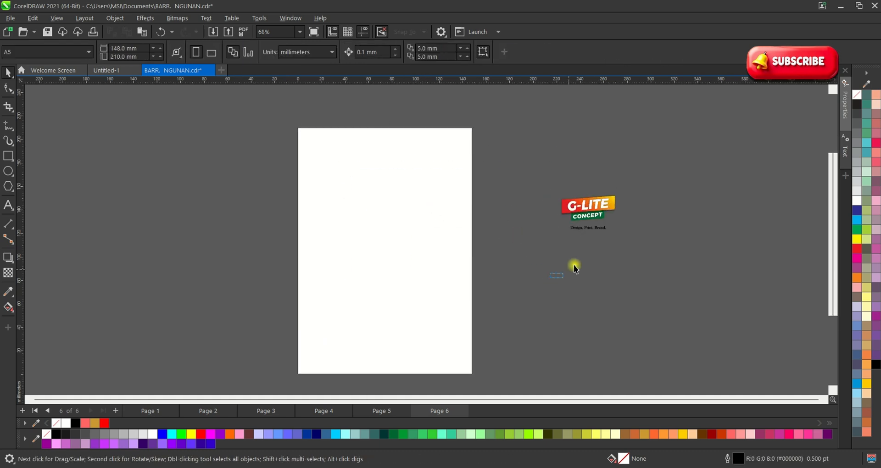
drag(556, 233, 529, 245)
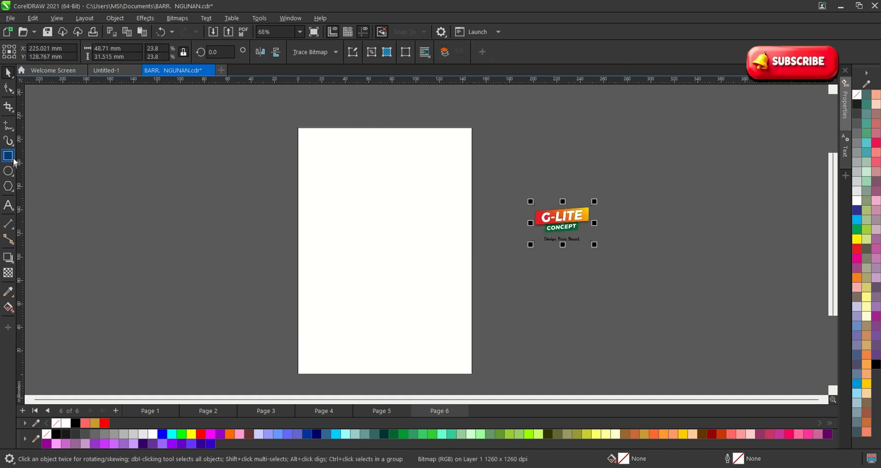
click(349, 202)
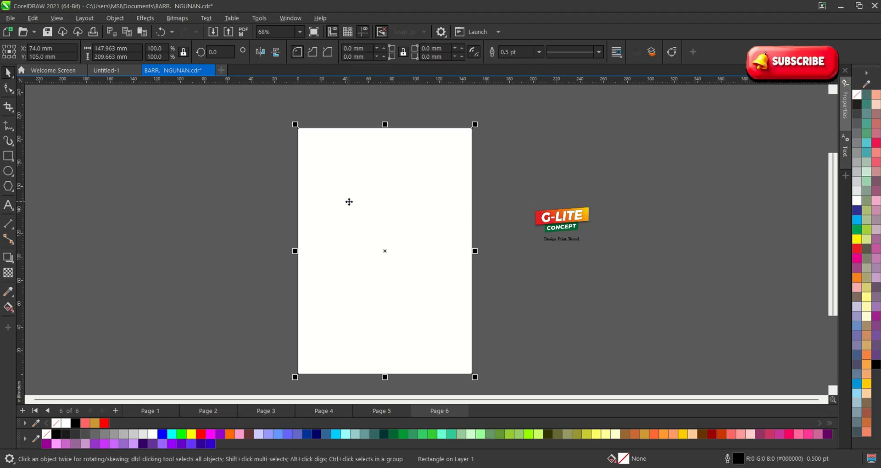
key(Delete)
Draw a rectangle over the A5 page, stretching its bottom and left sides to the page edges.
click(13, 161)
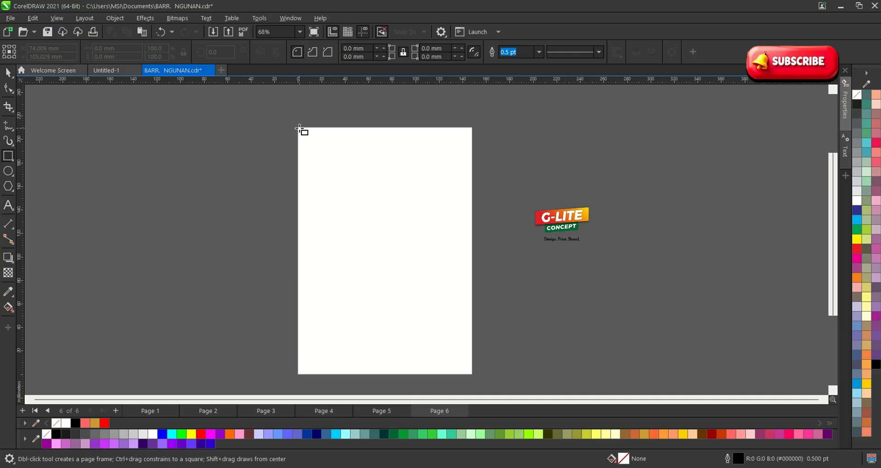
drag(300, 129, 478, 374)
scroll(399, 376, up, 2)
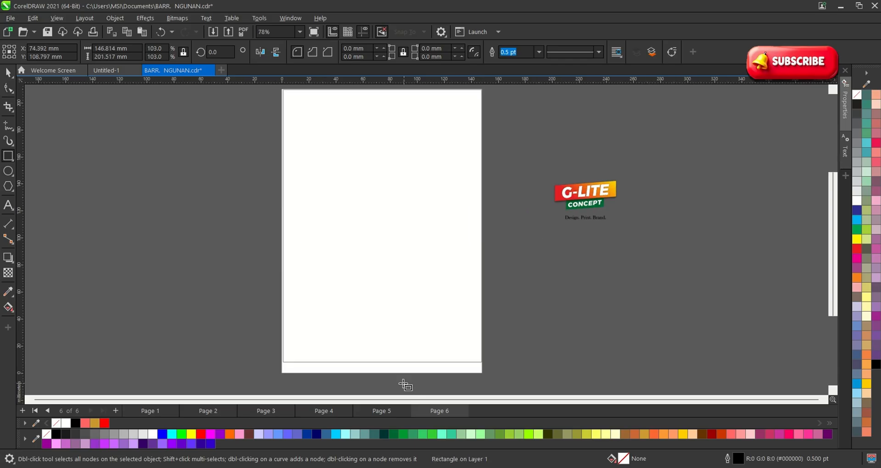
drag(380, 362, 383, 381)
scroll(257, 208, up, 6)
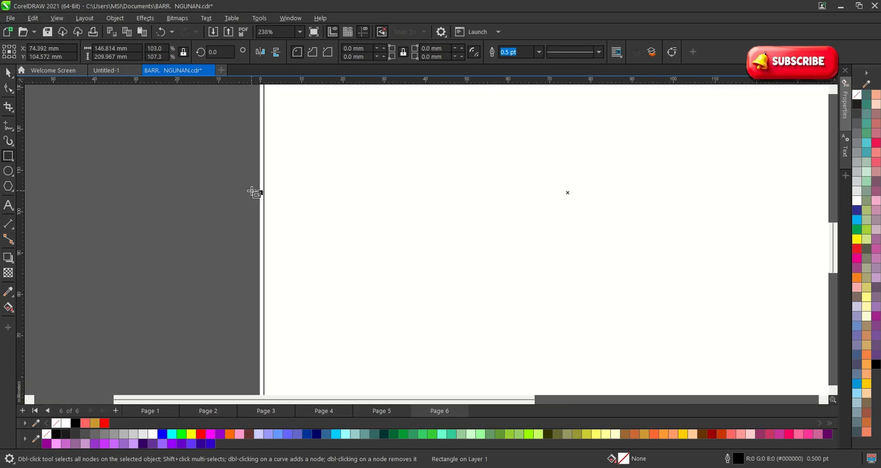
drag(267, 195, 260, 197)
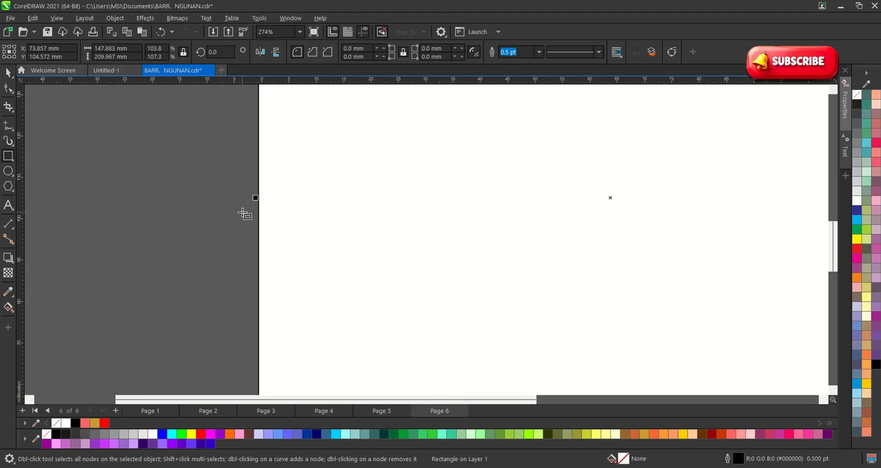
scroll(243, 210, down, 6)
scroll(351, 274, down, 3)
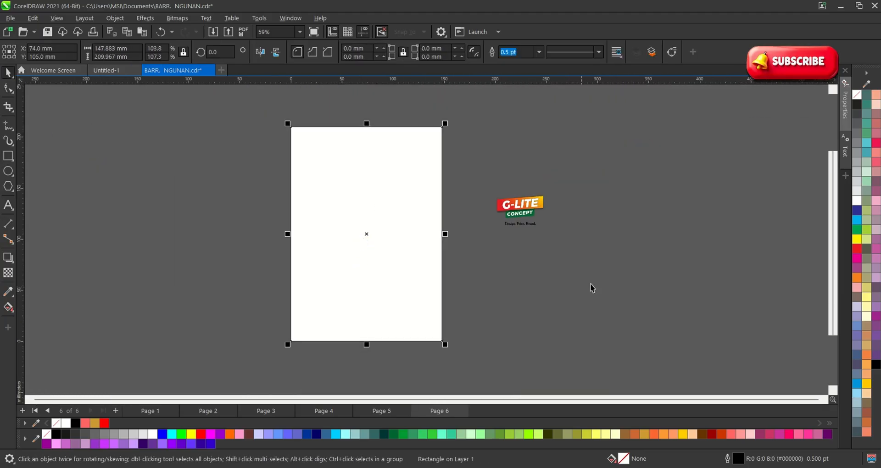
Move the G-LITE logo onto the page and enlarge it near the top.
click(629, 272)
click(522, 214)
scroll(521, 211, up, 2)
scroll(636, 248, down, 3)
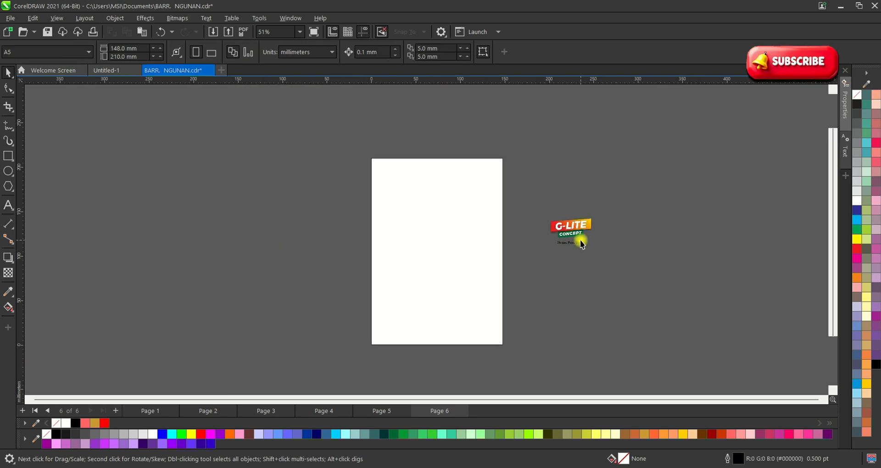
drag(580, 240, 486, 250)
scroll(447, 213, up, 2)
scroll(447, 222, up, 1)
drag(427, 206, 433, 209)
key(ctrl+z)
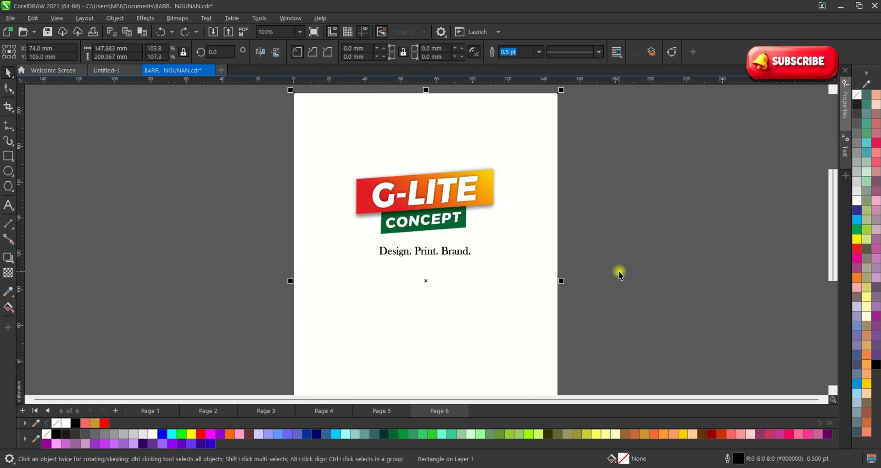
drag(652, 303, 347, 155)
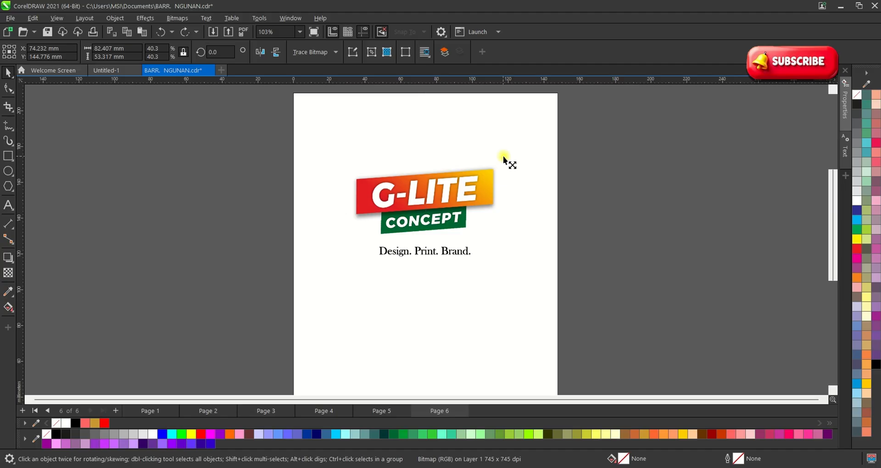
drag(503, 156, 507, 156)
scroll(431, 151, down, 1)
click(318, 203)
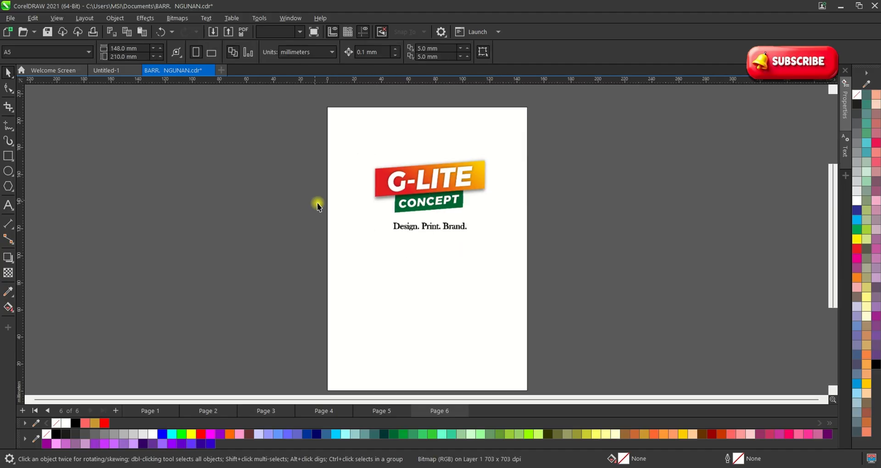
Type 'graphic design training & customization' below the tagline, correcting the typos.
click(9, 206)
scroll(415, 252, up, 1)
click(370, 255)
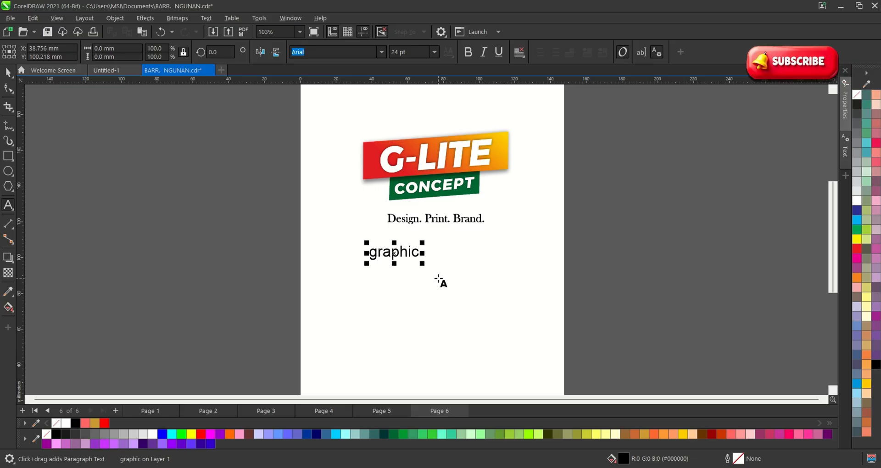
text(graphic desi)
key(BackSpace)
text(iigne)
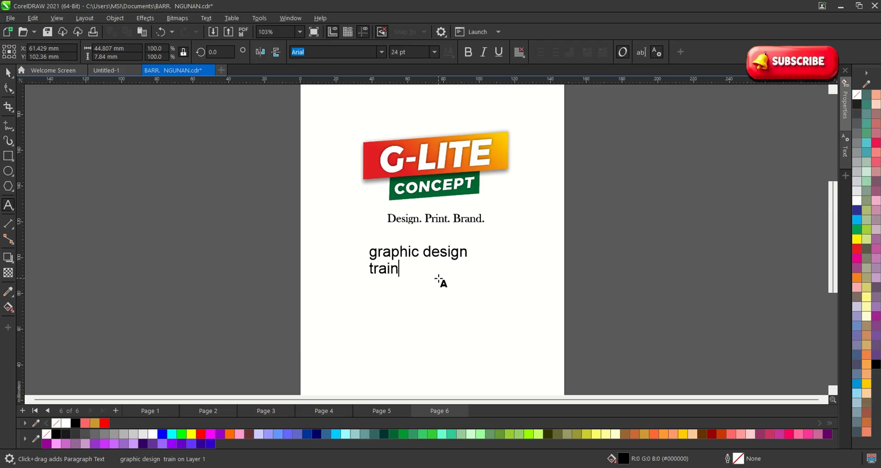
text( train)
text(ing er)
key(BackSpace)
key(BackSpace)
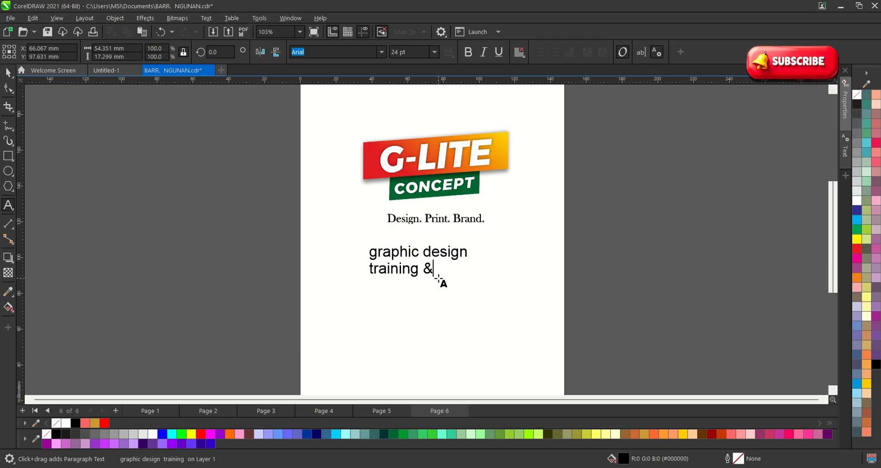
text(& cone)
key(BackSpace)
key(BackSpace)
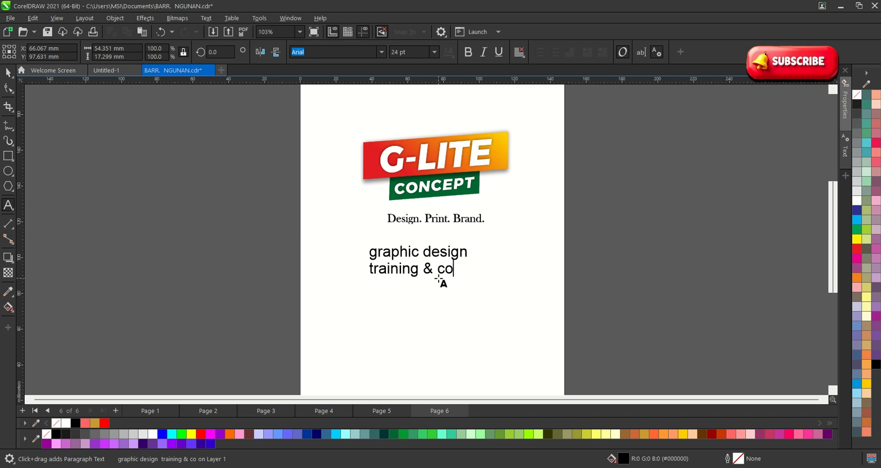
key(BackSpace)
text(ustomization)
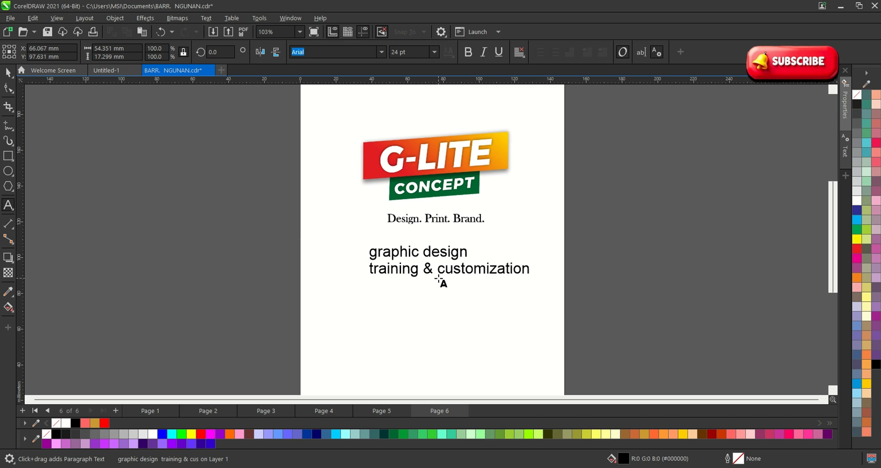
Select the G-LITE logo with a marquee and scale it down.
click(8, 72)
scroll(311, 228, down, 1)
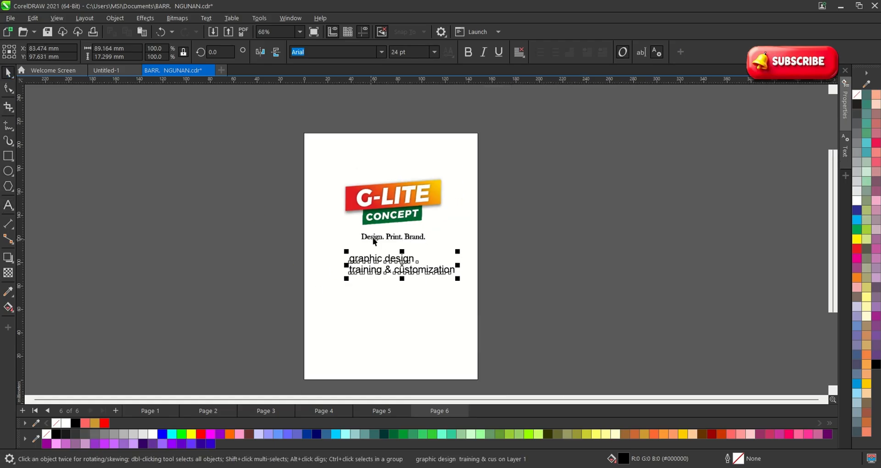
scroll(374, 237, up, 1)
click(395, 189)
click(574, 247)
drag(584, 267, 320, 136)
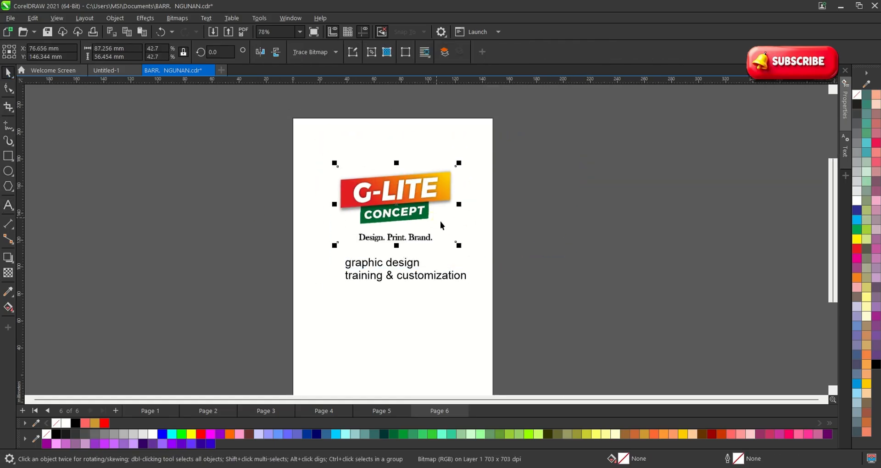
drag(458, 246, 379, 192)
Move the shrunken logo into the page's top-left corner.
scroll(354, 179, up, 2)
click(316, 125)
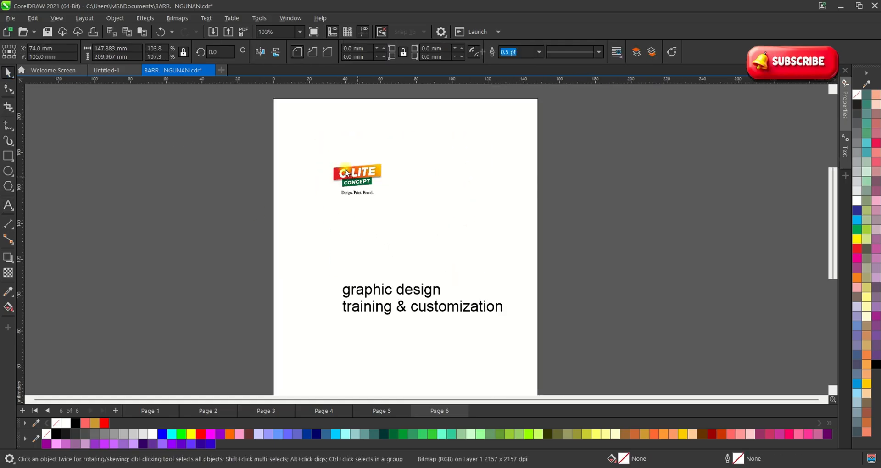
drag(192, 104, 369, 210)
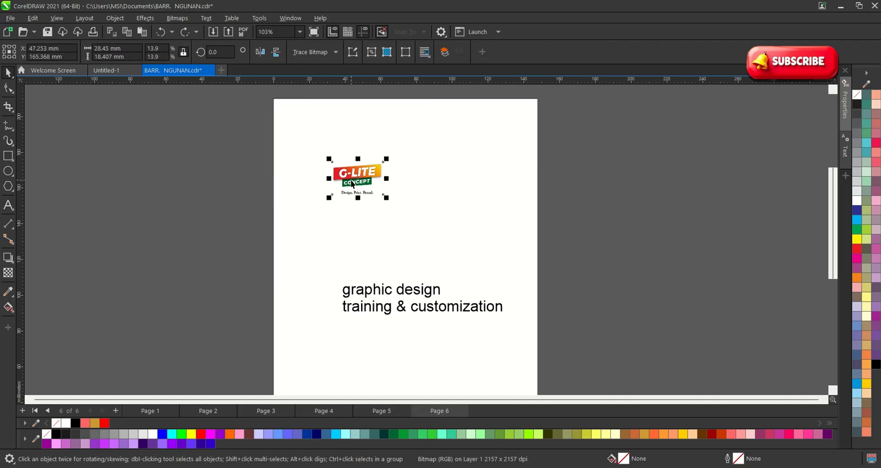
drag(357, 178, 315, 138)
scroll(333, 173, down, 2)
click(253, 208)
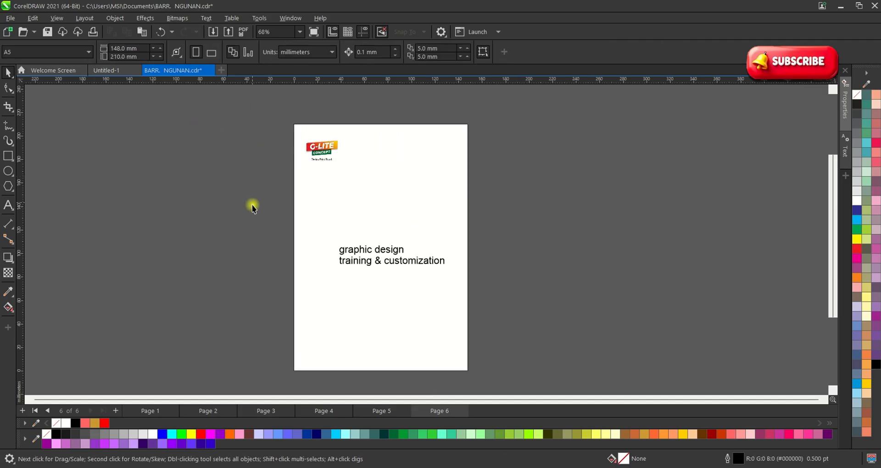
Add guidelines inside the left, right, top and bottom edges of the page as margins.
drag(20, 190, 304, 217)
click(270, 228)
drag(20, 219, 456, 251)
click(354, 121)
drag(351, 80, 356, 136)
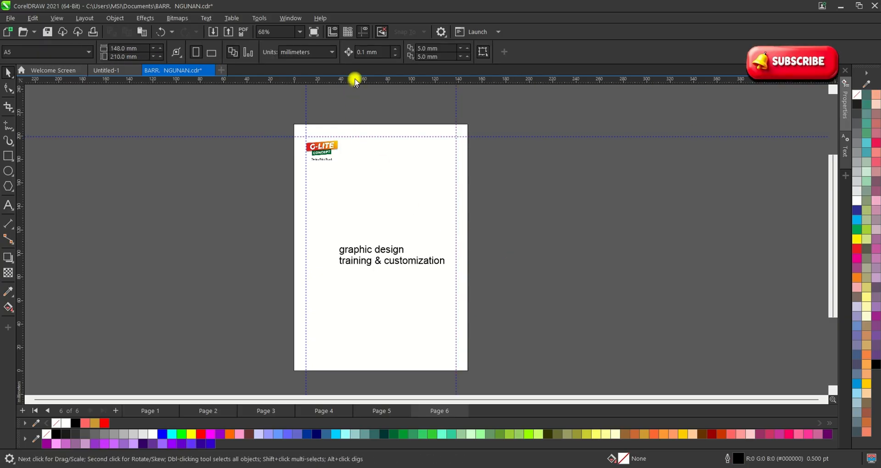
drag(354, 78, 370, 363)
click(512, 265)
Select and then deselect the two-line text block to check its placement.
scroll(360, 263, up, 2)
click(385, 248)
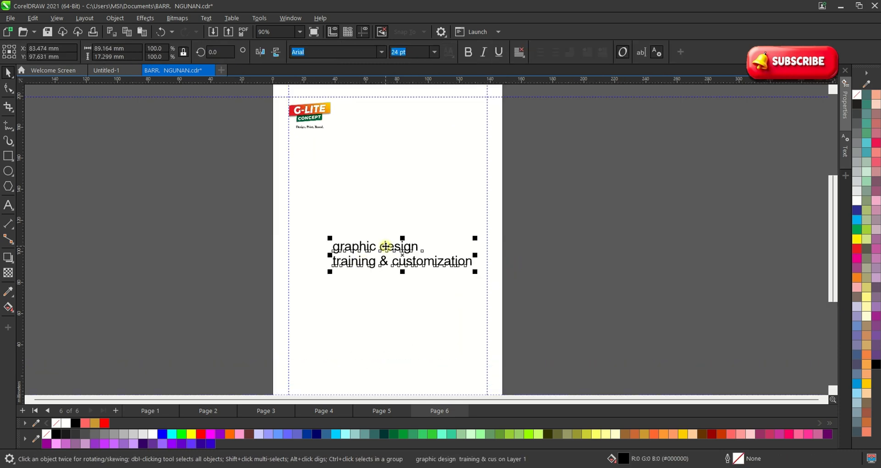
scroll(350, 262, down, 3)
click(293, 229)
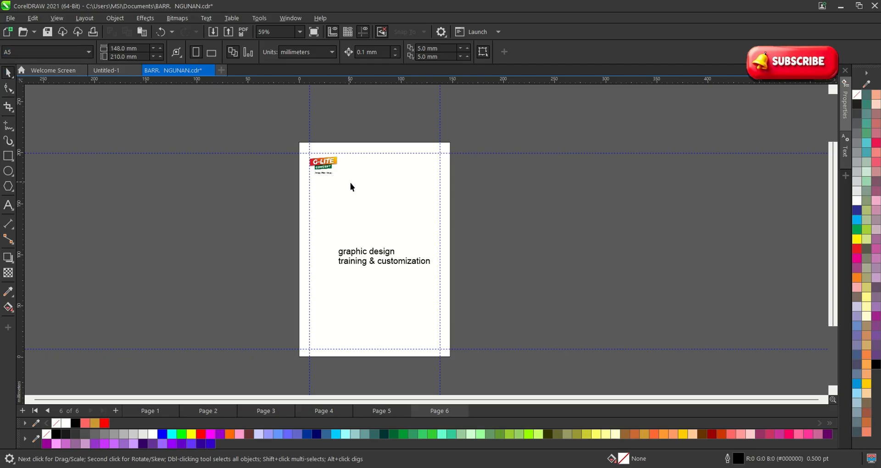
scroll(424, 263, up, 2)
Move the text block up under the logo and change all of it to UPPERCASE.
click(361, 259)
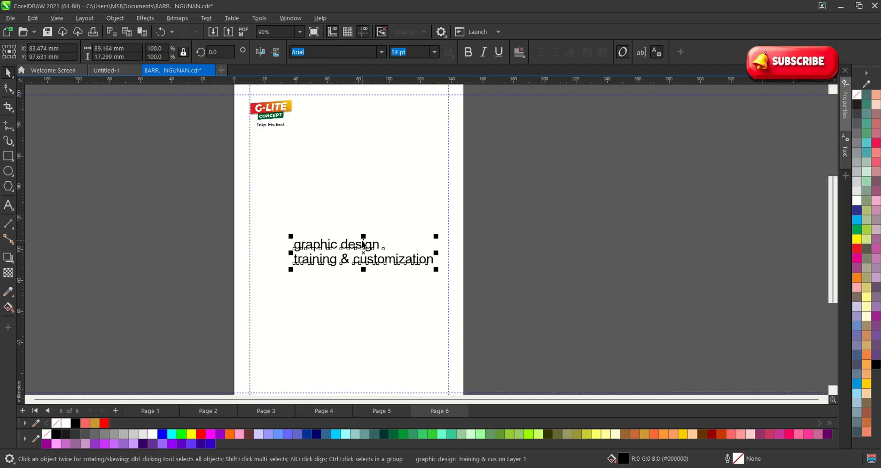
drag(363, 245, 363, 172)
double_click(373, 174)
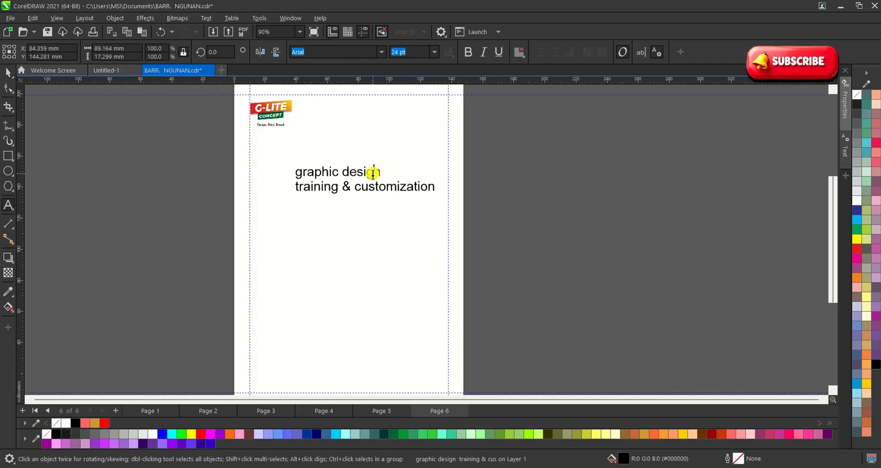
key(ctrl+a)
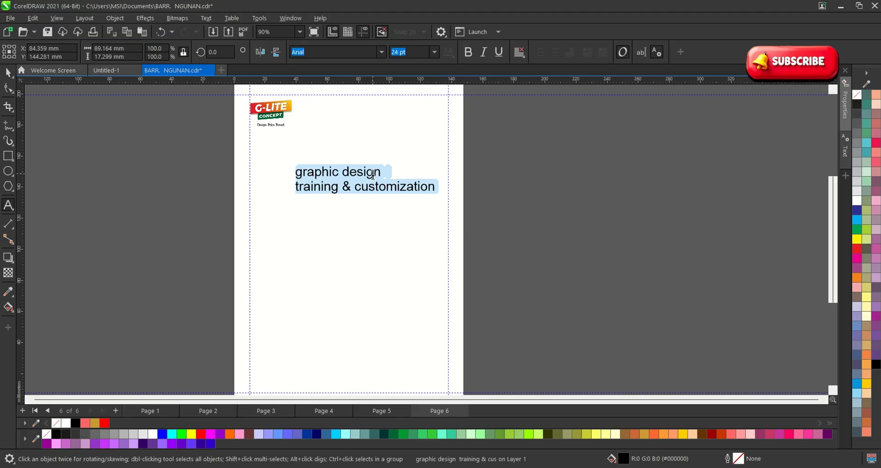
key(shift+F3)
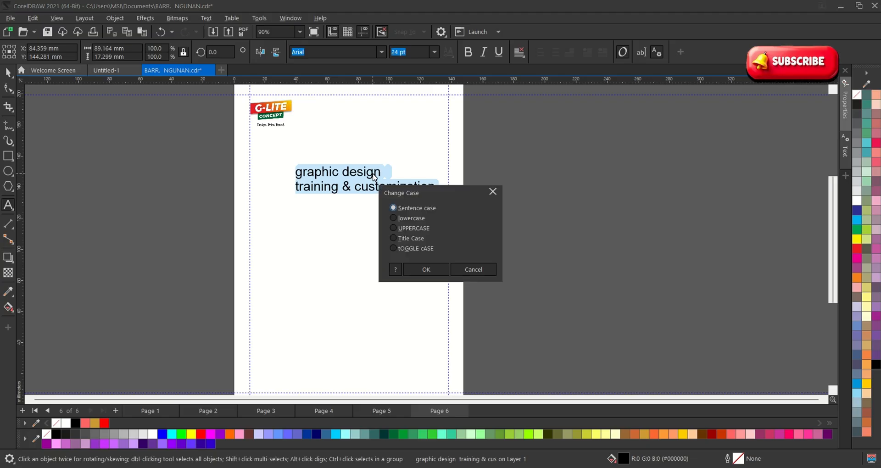
click(426, 269)
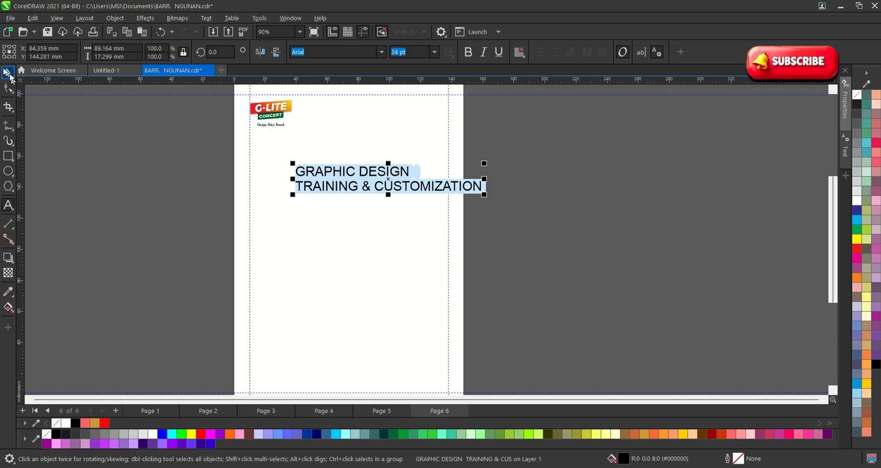
click(7, 73)
Set the heading in Bebas Neue, scale it to about 57 pt and shift it left and down.
click(381, 52)
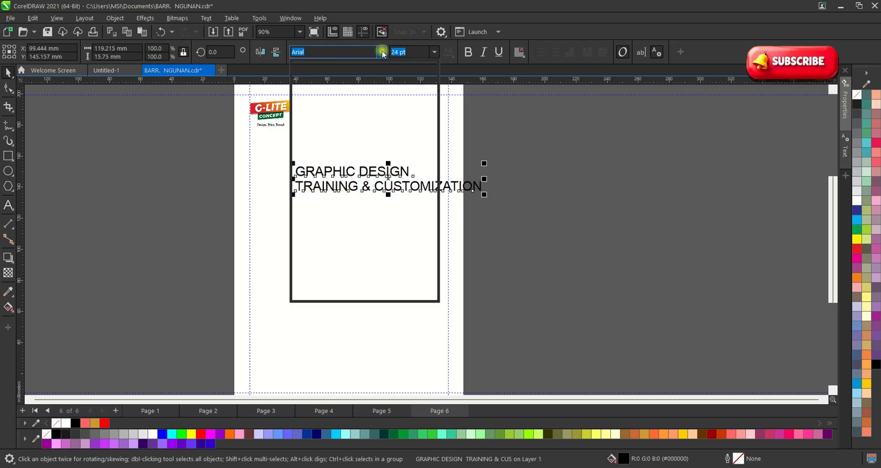
click(351, 100)
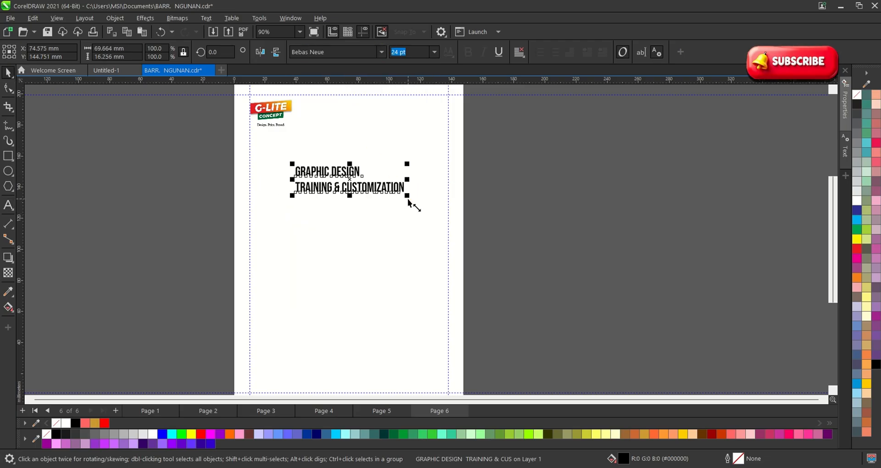
drag(408, 202, 561, 261)
scroll(413, 179, up, 1)
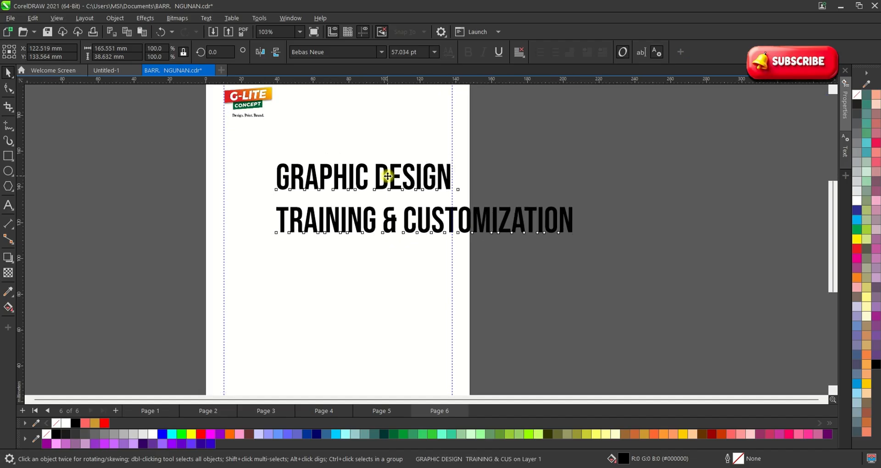
drag(388, 176, 366, 193)
scroll(365, 184, up, 1)
Split the heading into separate lines and tighten the line spacing.
double_click(389, 251)
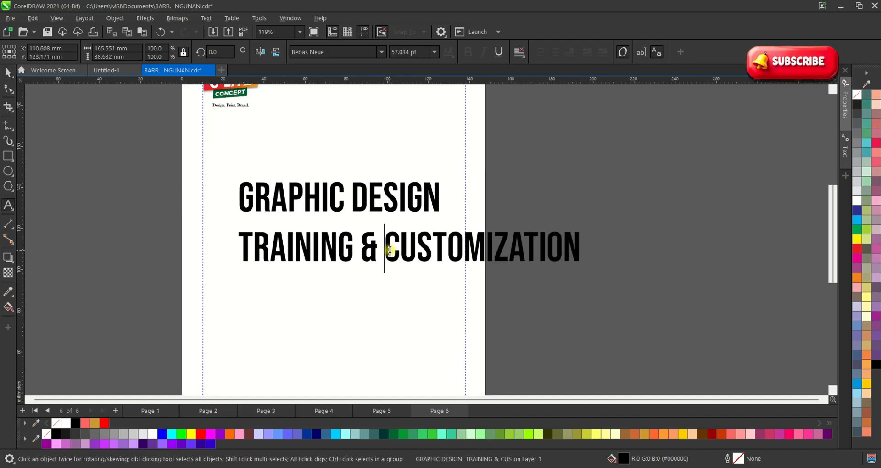
key(Return)
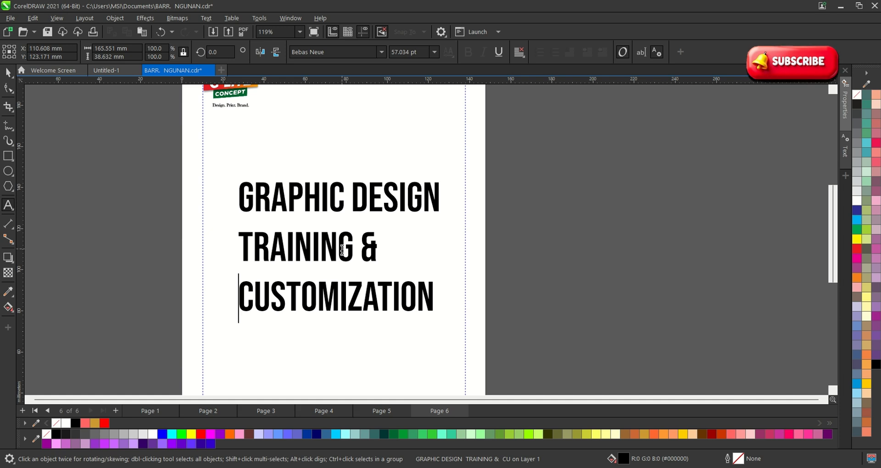
key(ctrl+a)
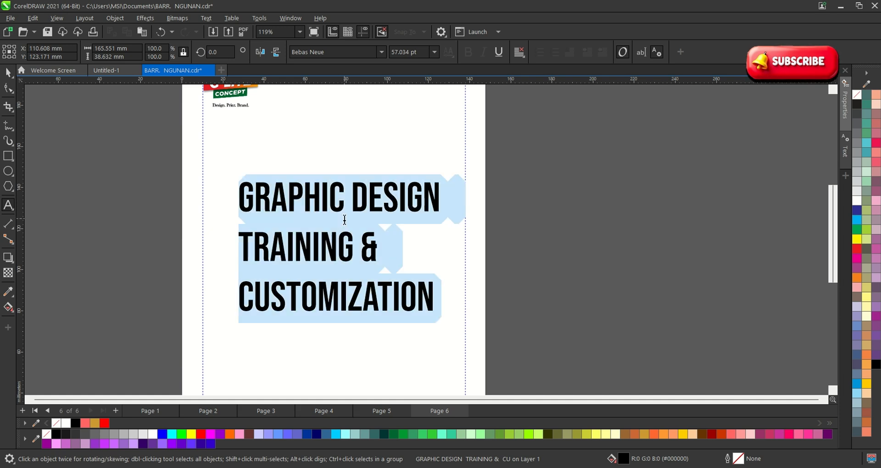
click(8, 88)
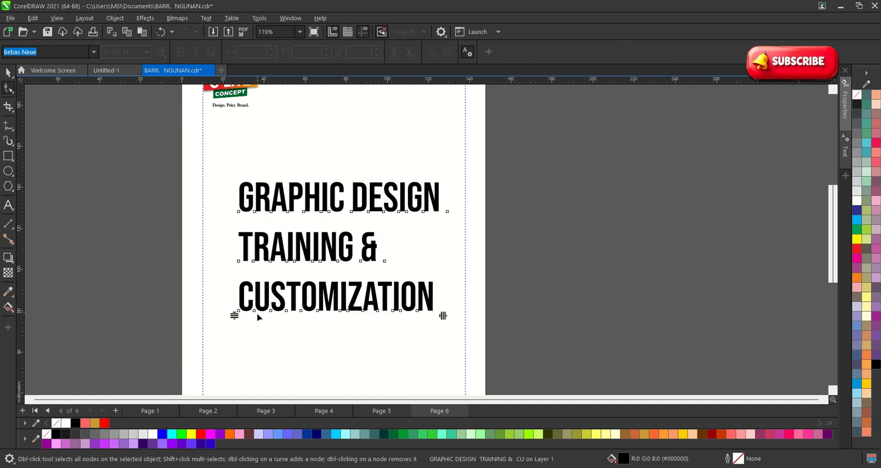
drag(234, 315, 235, 282)
key(space)
double_click(243, 276)
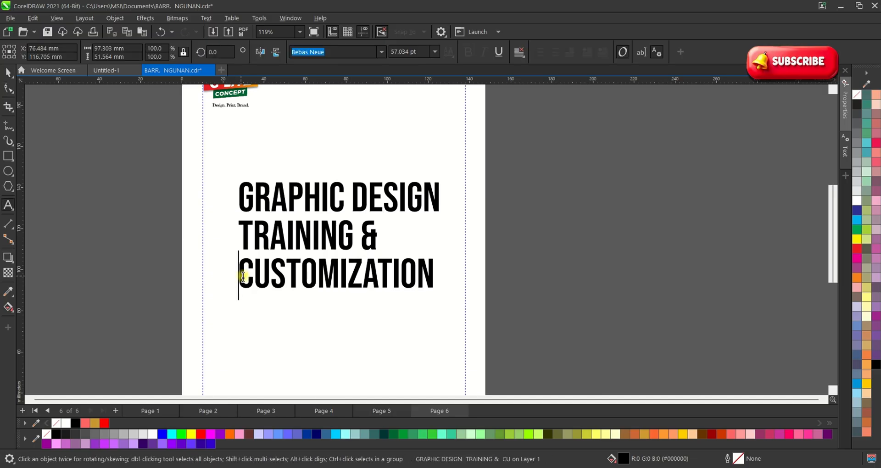
key(BackSpace)
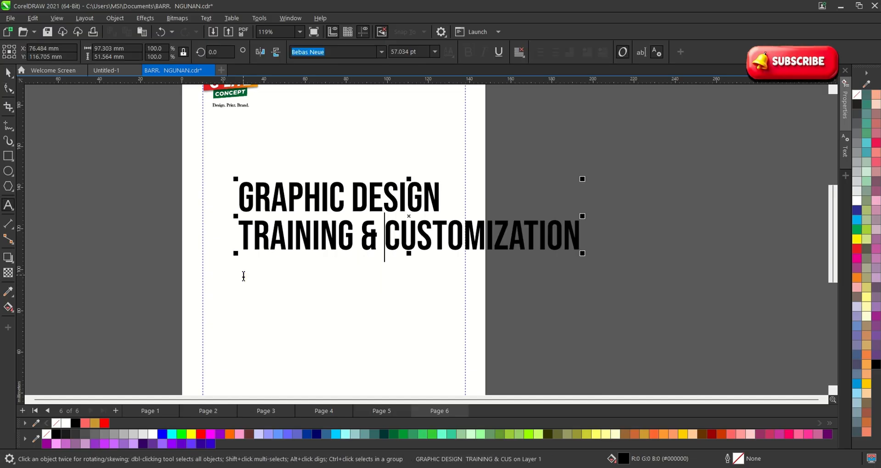
click(6, 73)
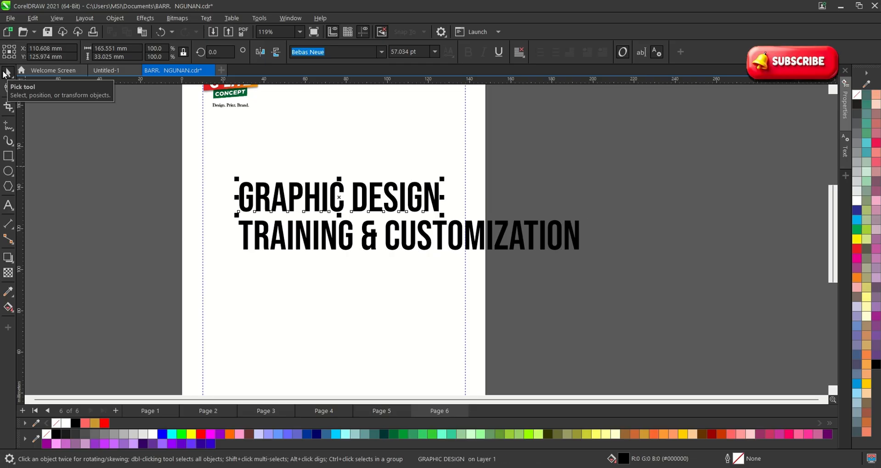
Resize TRAINING & CUSTOMIZATION to the GRAPHIC DESIGN width and place it directly underneath.
click(558, 249)
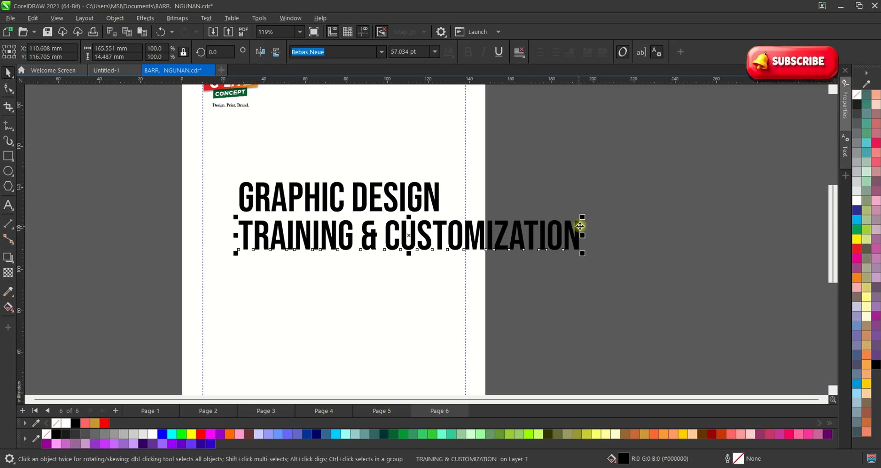
drag(581, 216, 436, 229)
scroll(376, 248, up, 1)
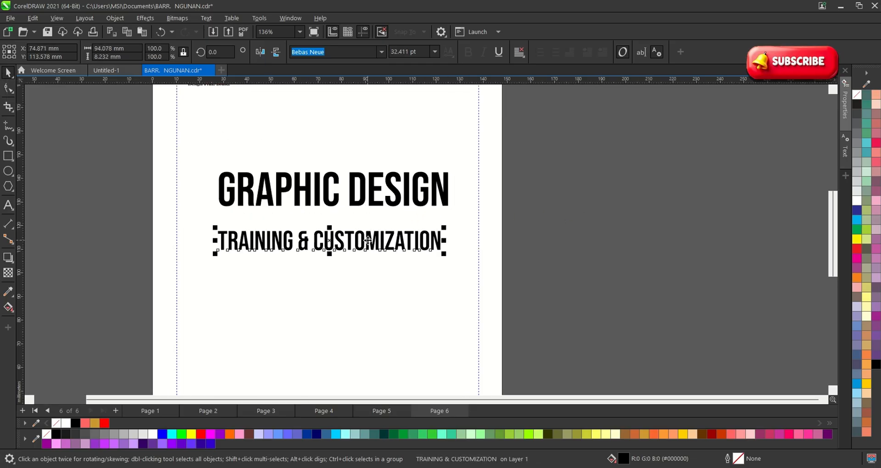
drag(367, 241, 366, 226)
drag(446, 213, 455, 207)
click(562, 272)
Enlarge both heading lines together to about 63 pt and centre them mid-page.
drag(561, 272, 281, 178)
scroll(313, 220, down, 3)
drag(408, 187, 415, 183)
scroll(358, 211, up, 1)
drag(344, 203, 349, 230)
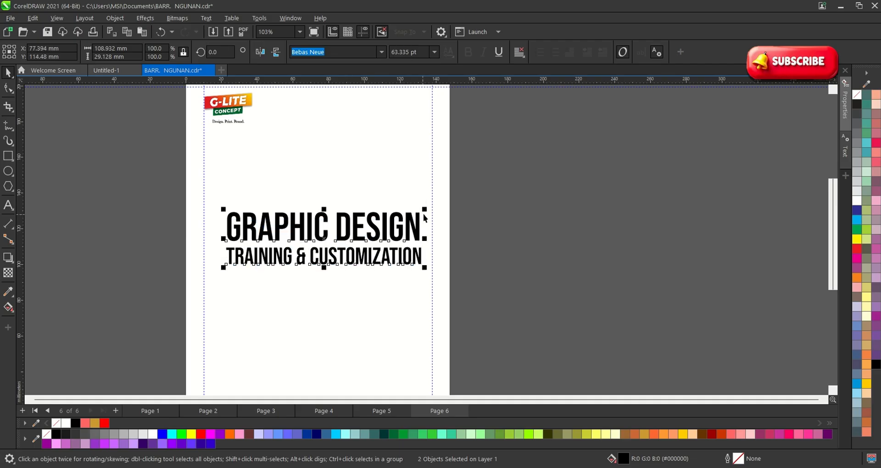
drag(415, 233, 411, 228)
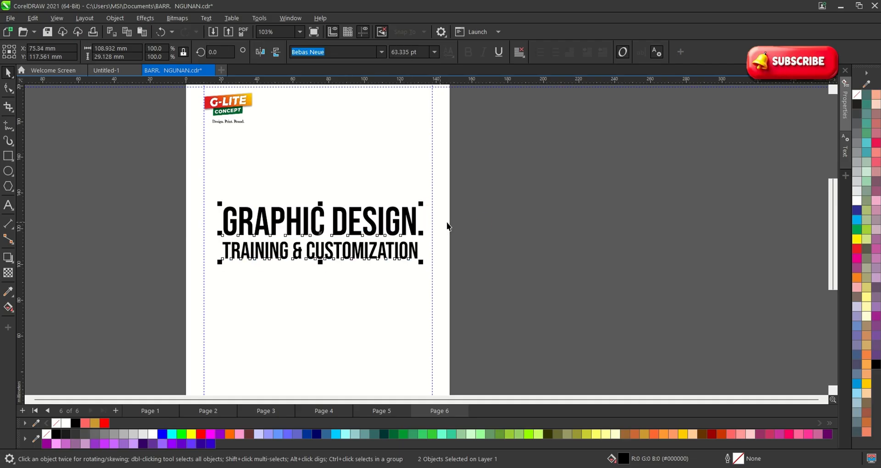
click(448, 224)
scroll(357, 225, up, 1)
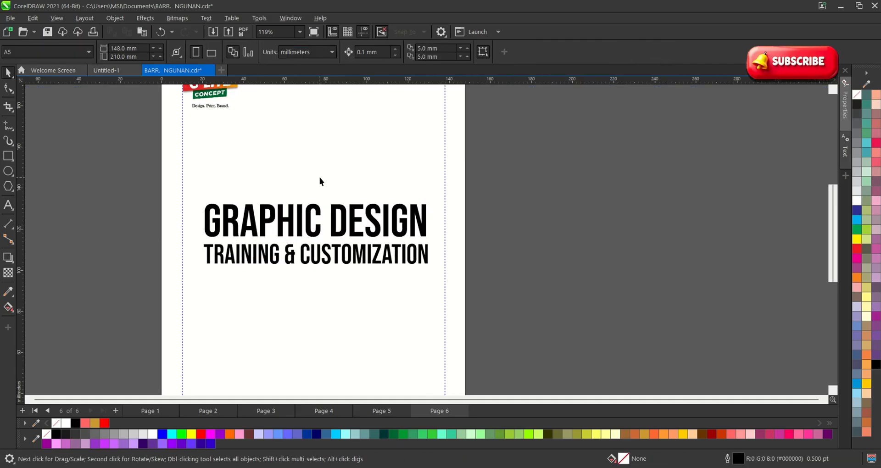
click(333, 217)
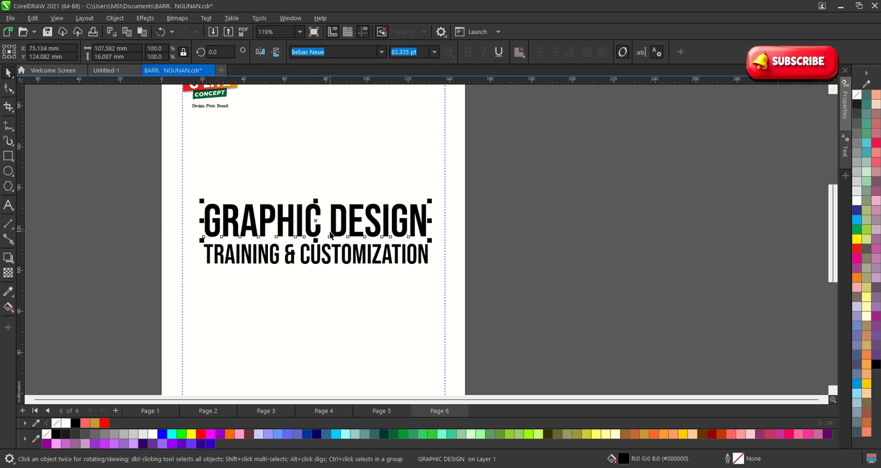
Break GRAPHIC DESIGN into separate words, stack GRAPHIC above DESIGN, and enlarge DESIGN about 125%.
key(ctrl+k)
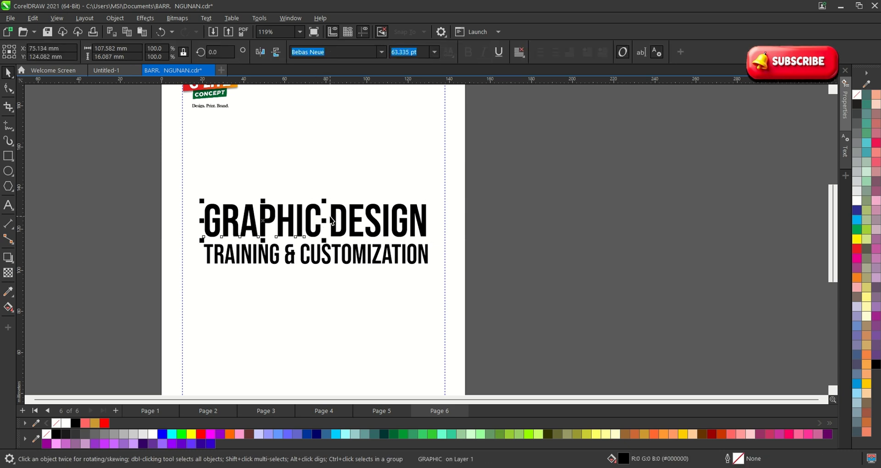
click(333, 216)
click(302, 213)
drag(302, 213, 328, 128)
drag(347, 224, 252, 180)
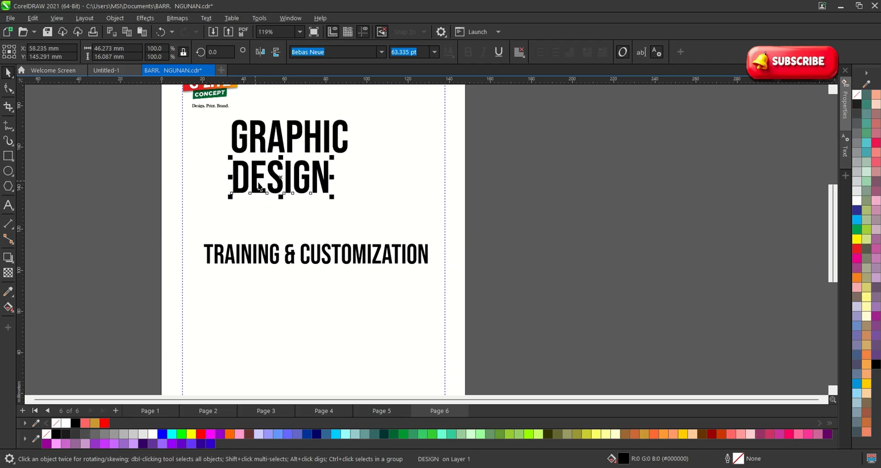
scroll(299, 196, up, 1)
drag(343, 202, 365, 214)
Move GRAPHIC and DESIGN together down and to the right.
scroll(406, 248, down, 4)
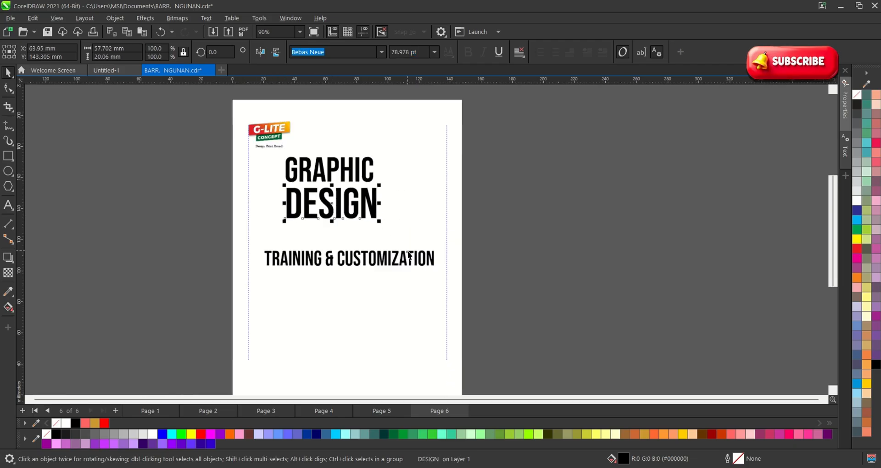
scroll(343, 181, up, 2)
click(344, 181)
shift+click(334, 222)
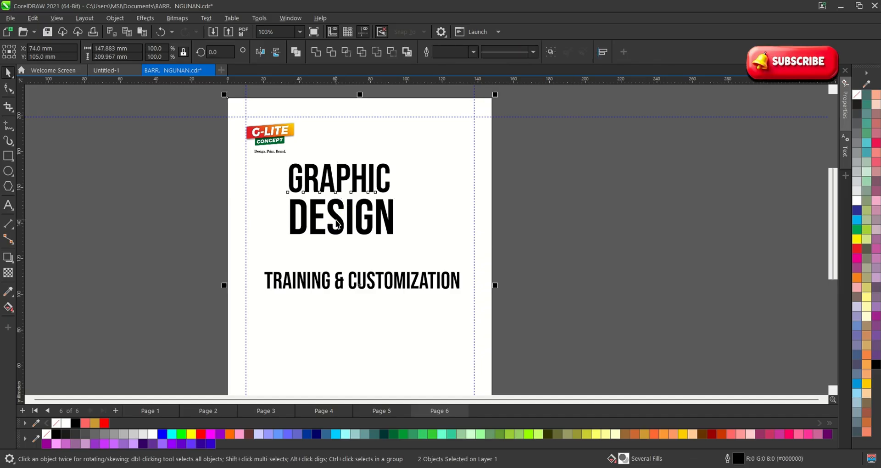
drag(181, 149, 447, 276)
drag(339, 224, 355, 250)
Shrink the TRAINING & CUSTOMIZATION subtitle and place it directly under DESIGN.
scroll(354, 251, up, 2)
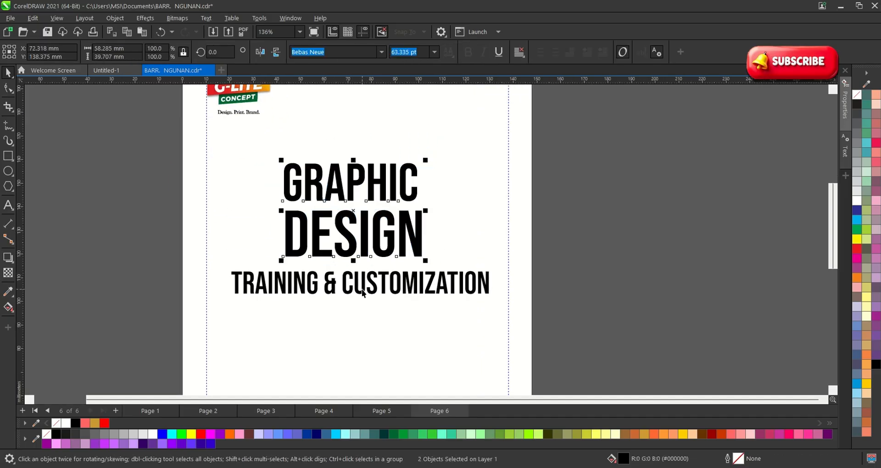
click(370, 282)
drag(494, 274, 428, 256)
scroll(421, 269, up, 2)
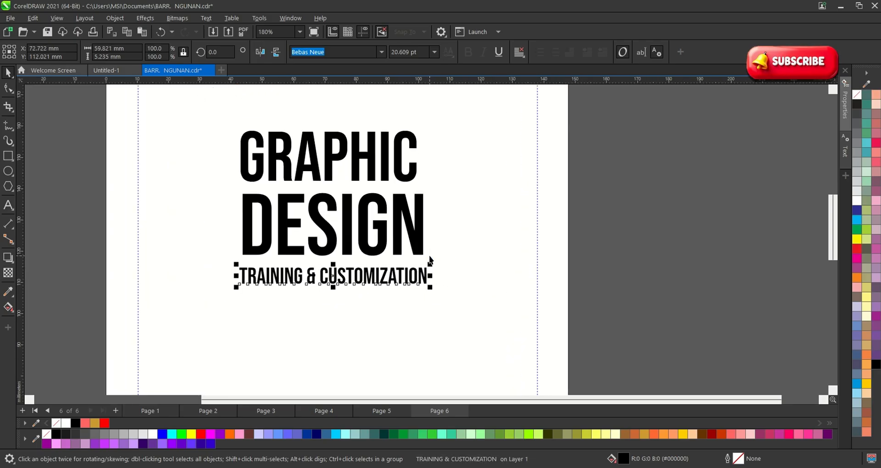
scroll(428, 256, down, 3)
drag(192, 160, 169, 148)
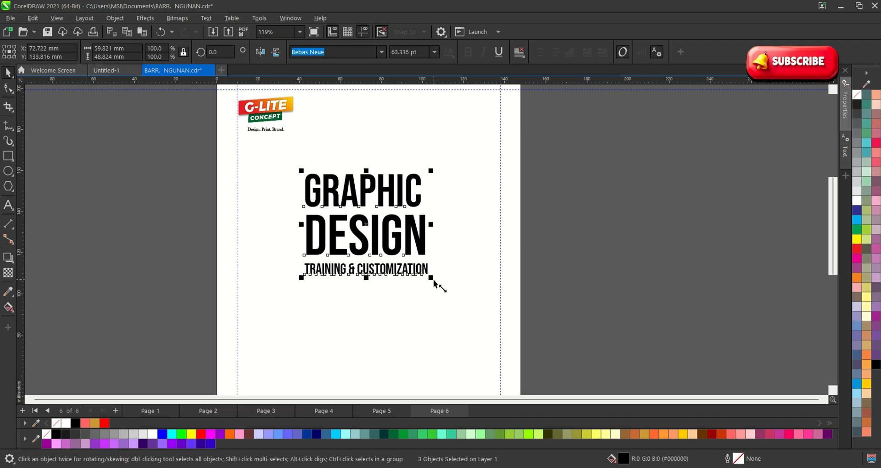
Enlarge the whole title text group and move it lower on the page.
drag(431, 278, 480, 305)
scroll(389, 227, down, 2)
drag(388, 227, 388, 250)
scroll(388, 251, up, 1)
click(585, 287)
Nudge the TRAINING & CUSTOMIZATION line slightly to align it under DESIGN.
scroll(369, 191, up, 1)
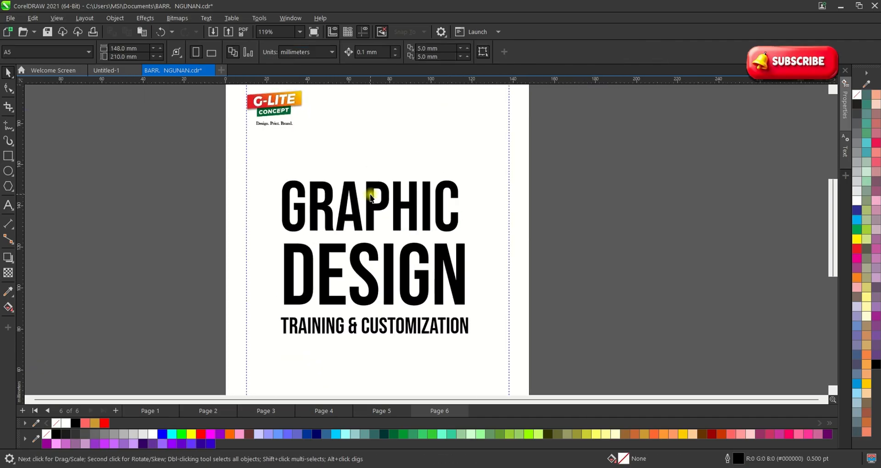
click(368, 216)
scroll(389, 237, up, 1)
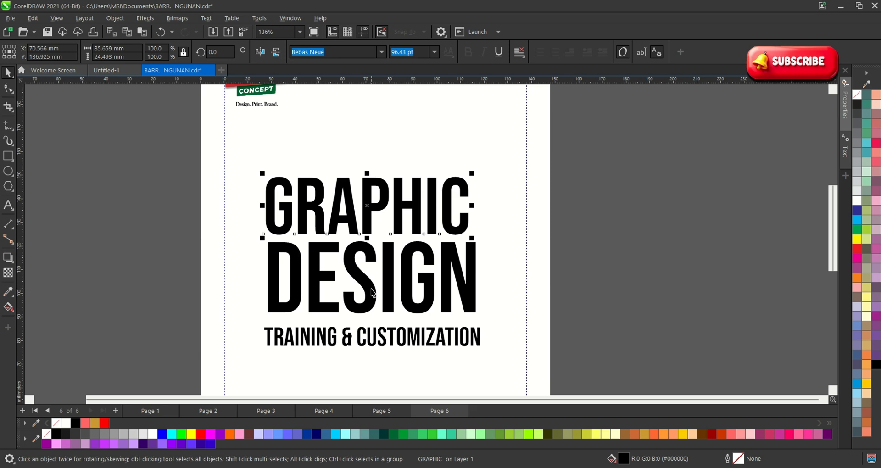
click(374, 274)
scroll(381, 328, up, 1)
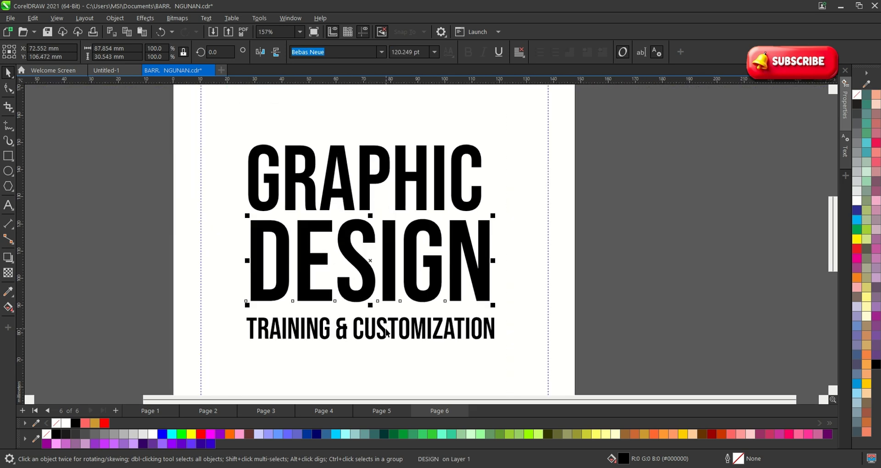
drag(393, 326, 394, 322)
scroll(396, 323, down, 4)
click(549, 304)
scroll(461, 299, up, 1)
Enlarge GRAPHIC slightly so its width matches DESIGN.
click(460, 296)
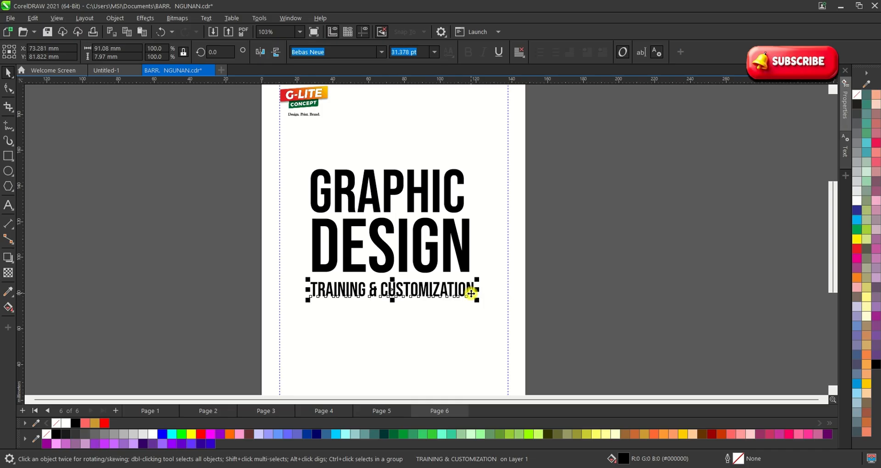
click(463, 253)
click(458, 204)
drag(467, 167, 473, 164)
scroll(367, 207, down, 1)
click(255, 220)
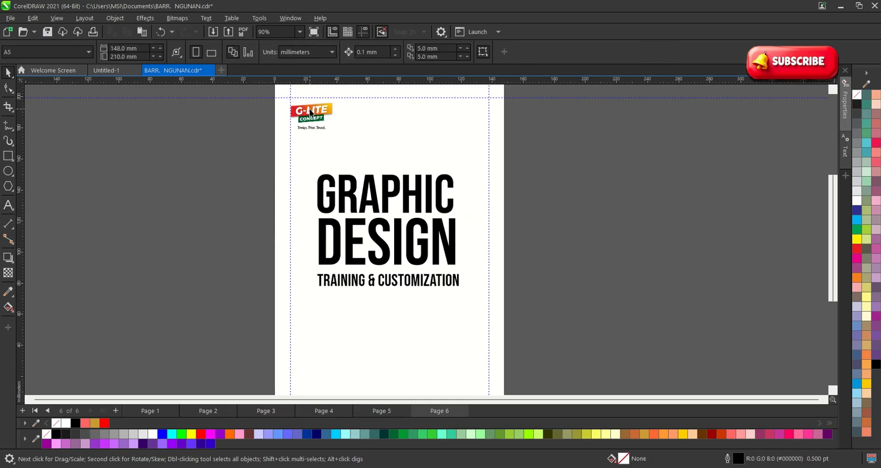
scroll(312, 115, up, 2)
click(310, 126)
click(212, 213)
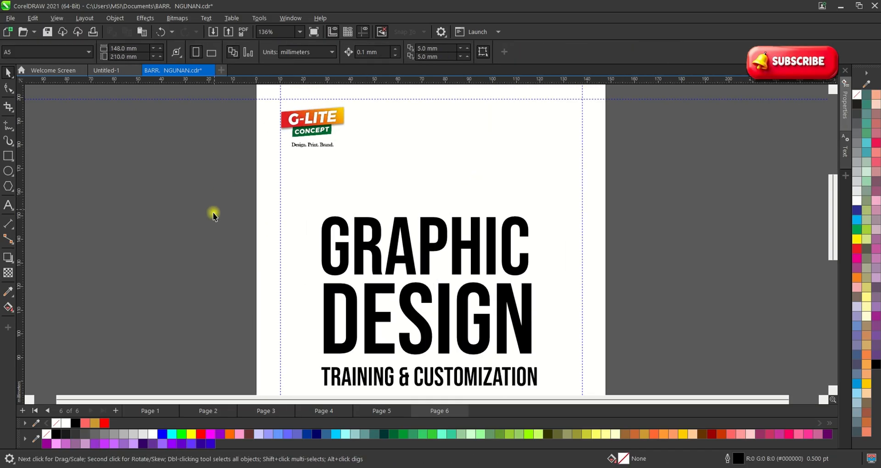
scroll(252, 202, down, 2)
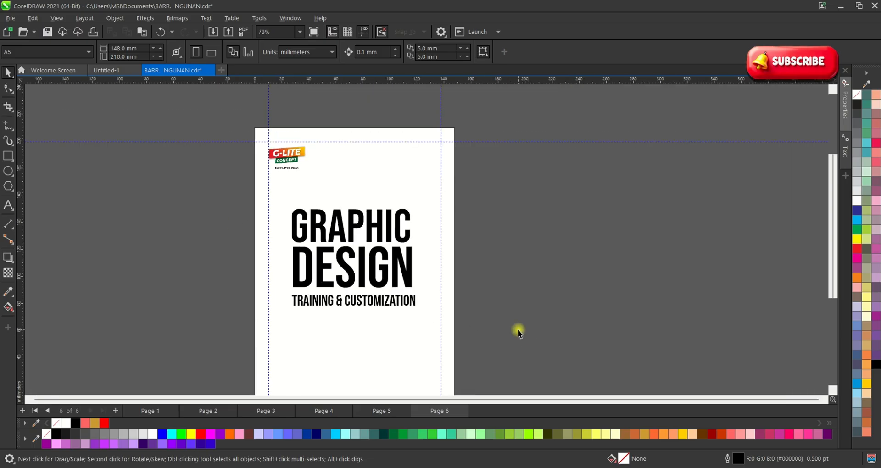
scroll(448, 327, down, 1)
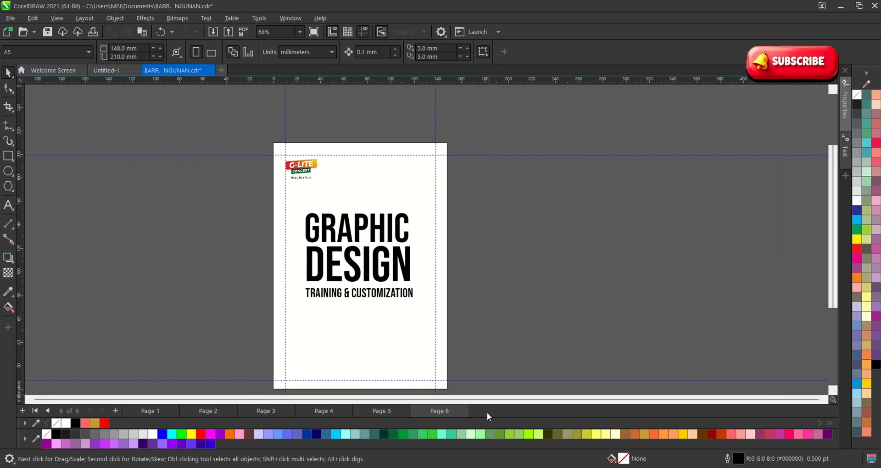
key(alt+Tab)
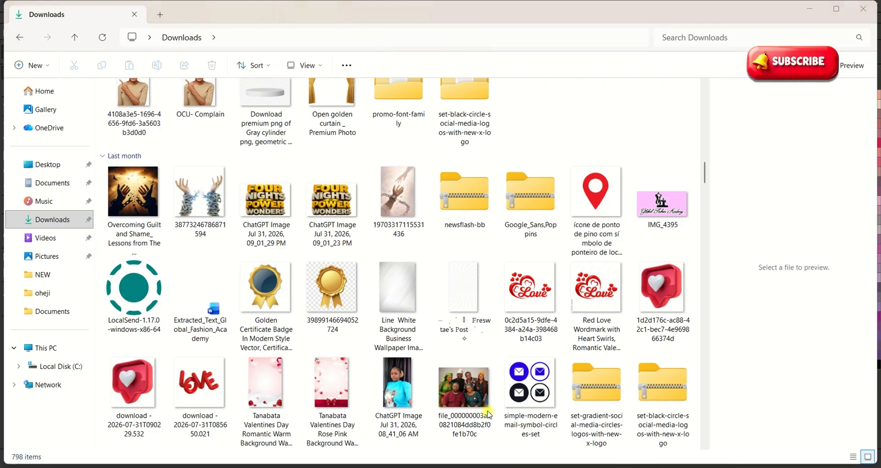
click(397, 285)
right_click(396, 287)
click(387, 307)
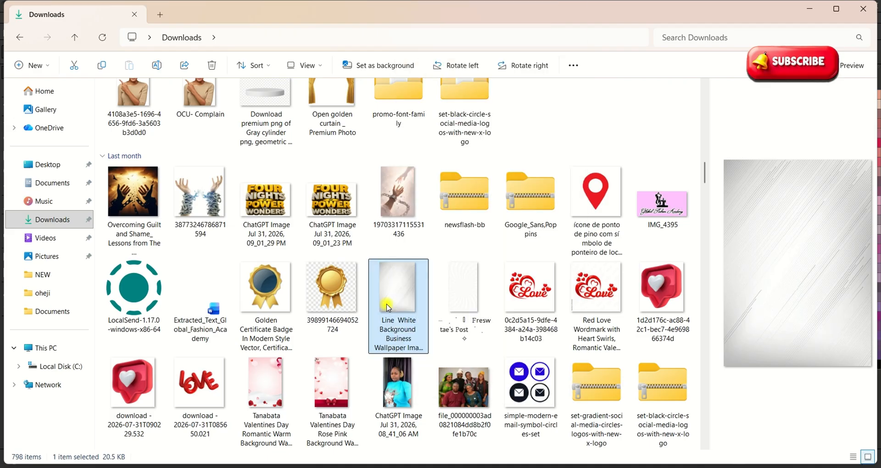
click(458, 294)
right_click(464, 293)
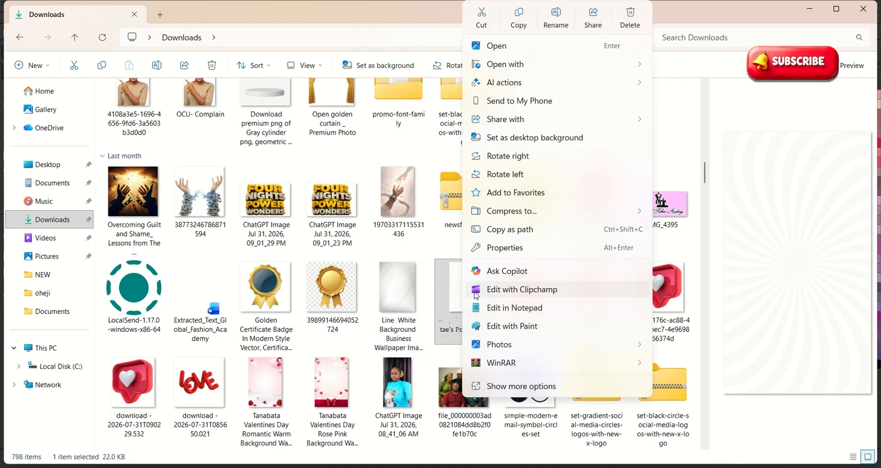
click(513, 21)
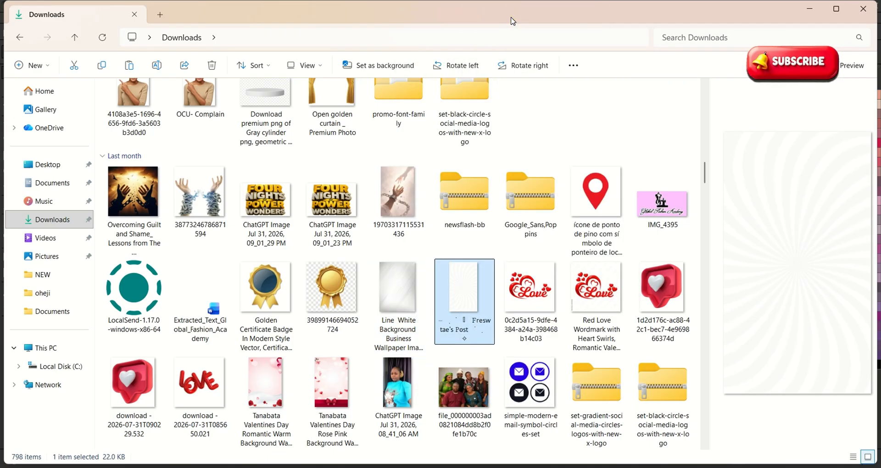
key(alt+Tab)
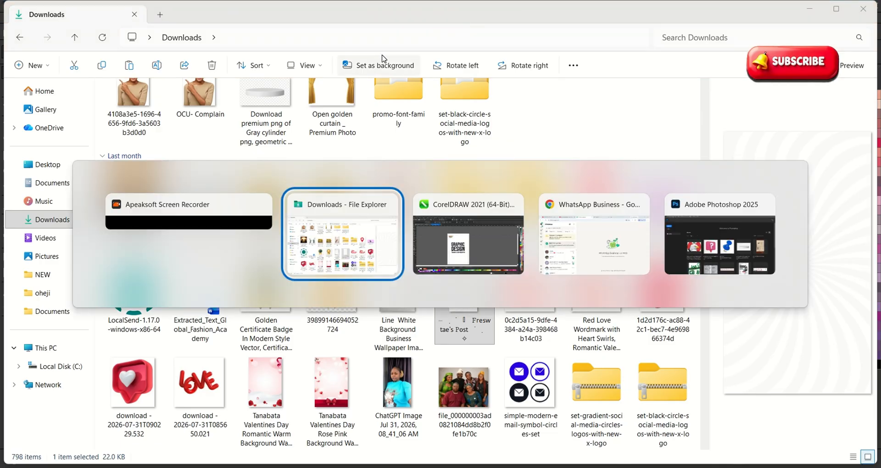
key(alt+Tab)
click(369, 265)
click(486, 258)
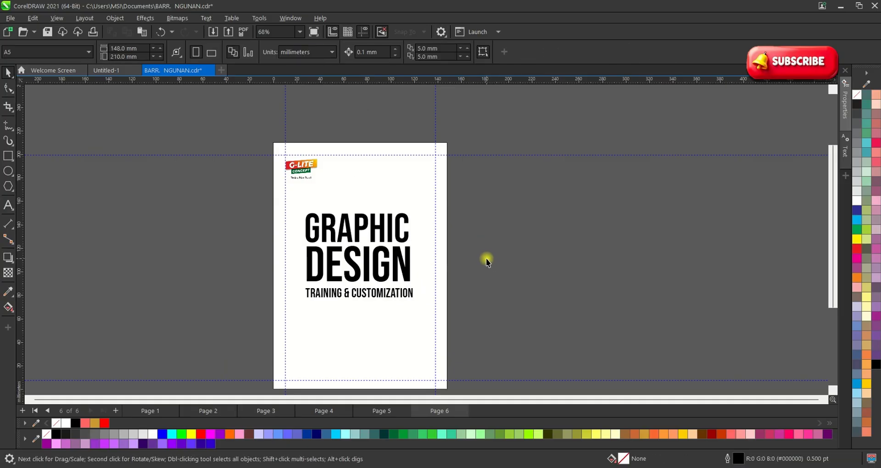
Paste the sunburst image and PowerClip it inside the page rectangle.
key(ctrl+v)
scroll(360, 247, down, 2)
drag(361, 247, 389, 189)
click(645, 267)
click(416, 223)
Edit the PowerClip contents to reposition the sunburst within the page frame.
scroll(382, 204, up, 1)
click(461, 233)
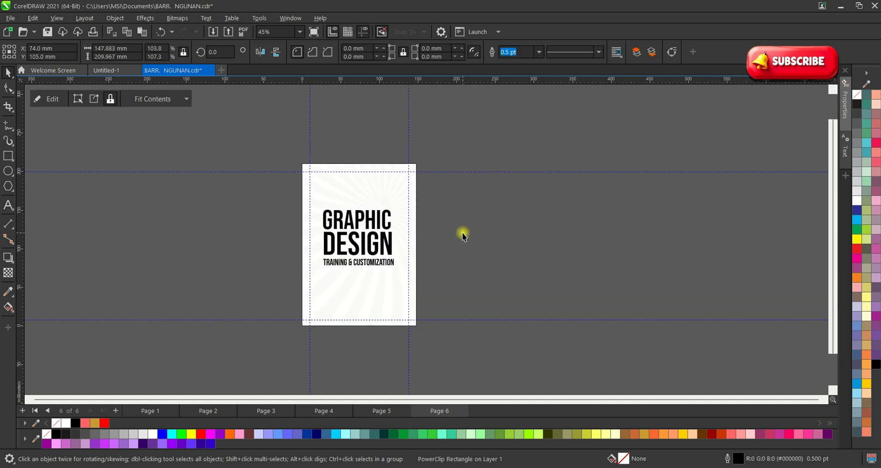
double_click(390, 191)
scroll(376, 191, up, 1)
drag(376, 195, 348, 273)
click(348, 271)
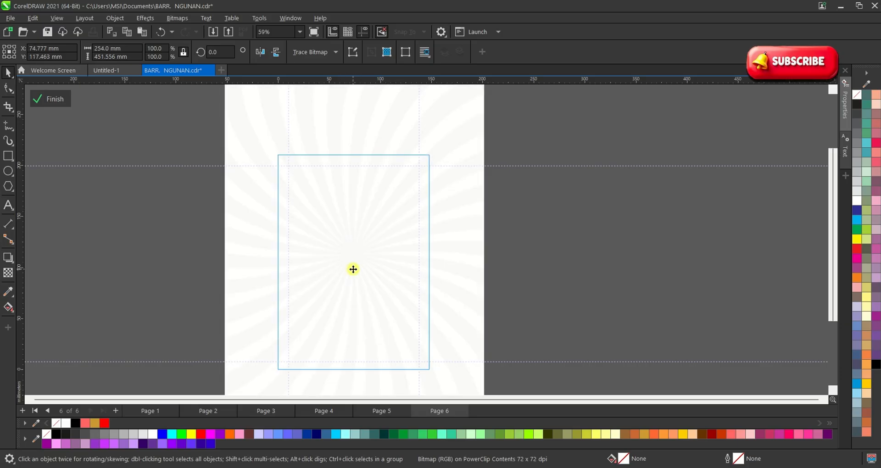
Give the sunburst uniform transparency of 54 and finish editing the PowerClip.
click(8, 274)
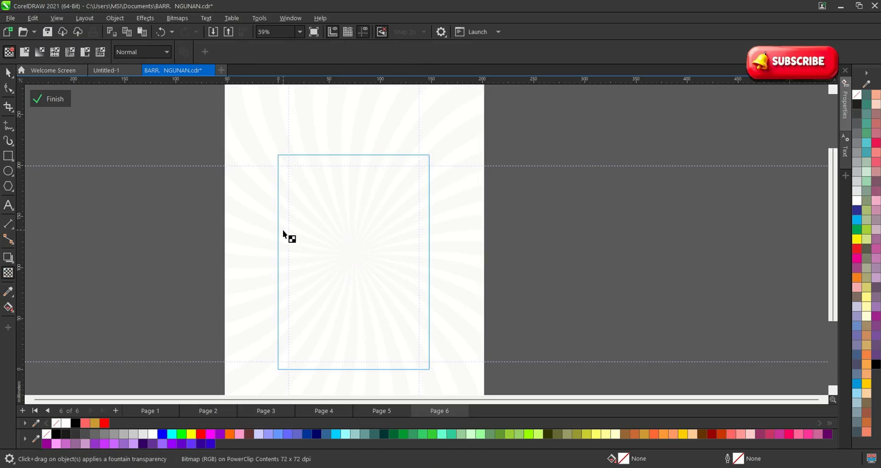
scroll(287, 235, down, 2)
click(316, 386)
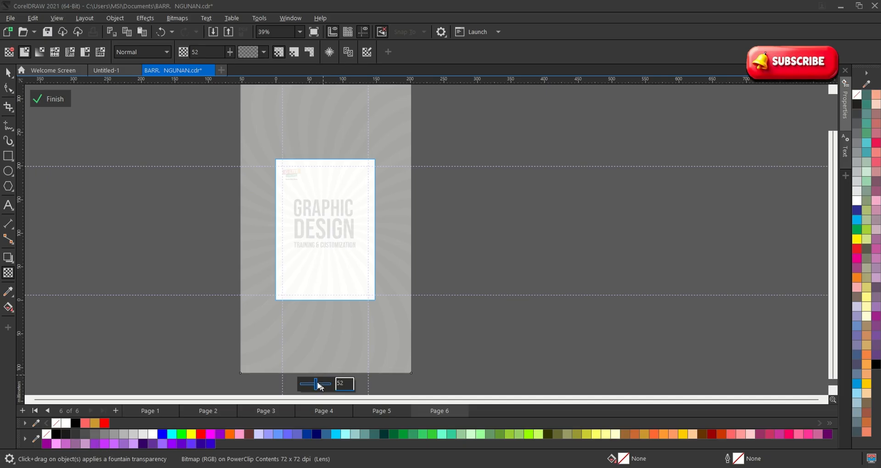
click(315, 383)
click(318, 385)
click(50, 99)
click(87, 126)
scroll(290, 181, up, 1)
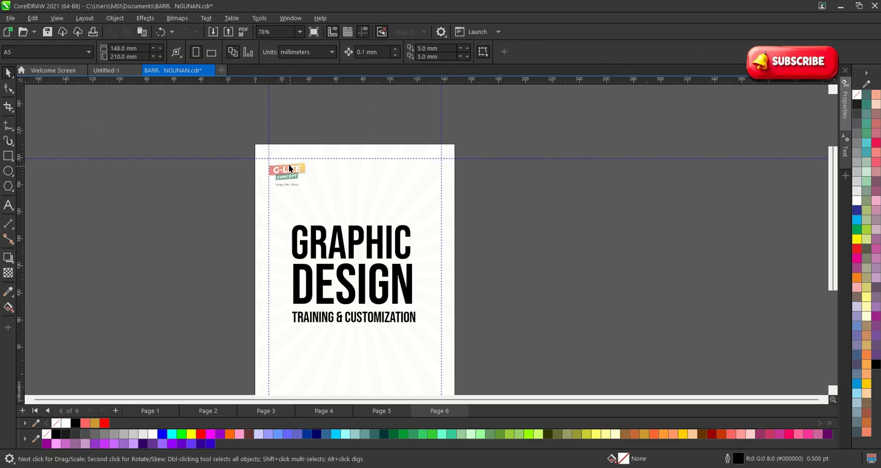
Bring the G-LITE logo in front of the sunburst background with Shift+PgUp.
scroll(290, 183, up, 3)
scroll(299, 169, down, 2)
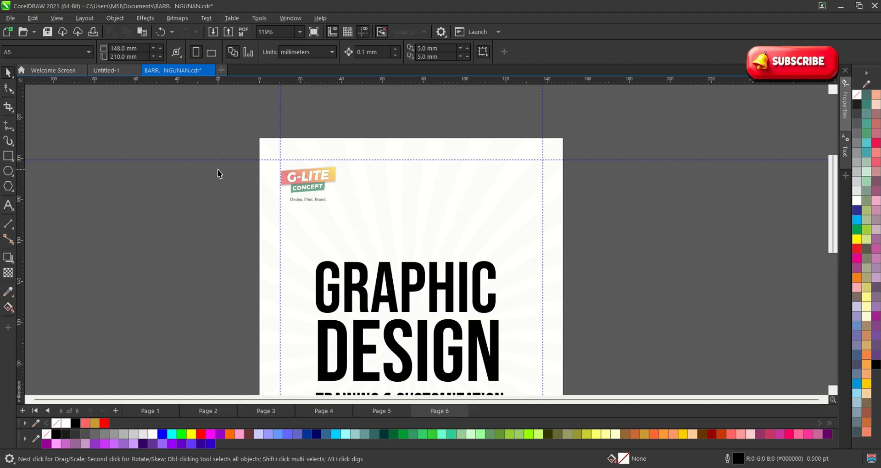
drag(191, 106, 419, 238)
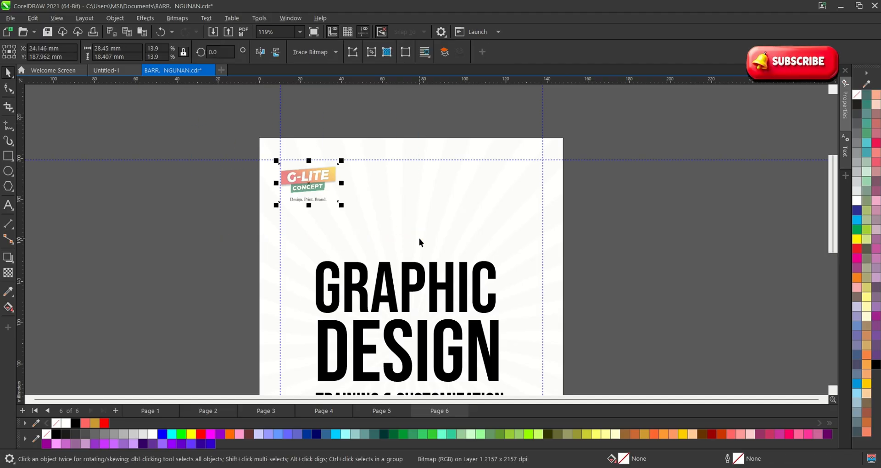
key(shift+Page_Up)
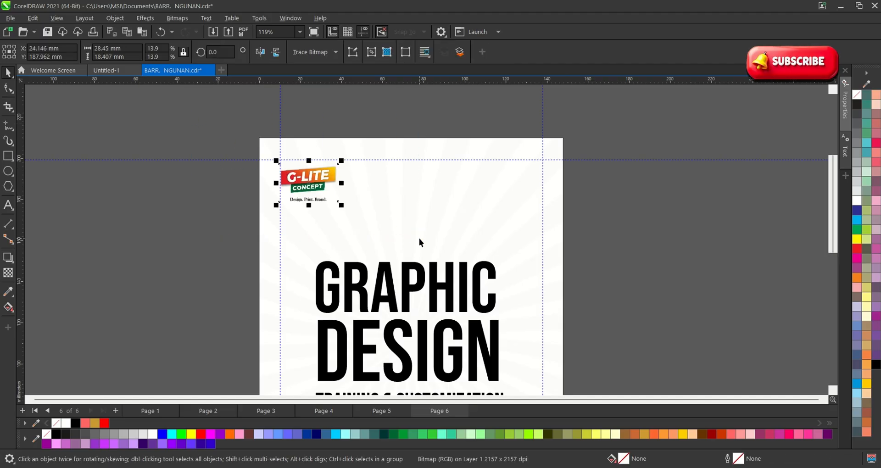
scroll(384, 217, down, 4)
scroll(431, 337, up, 2)
click(471, 337)
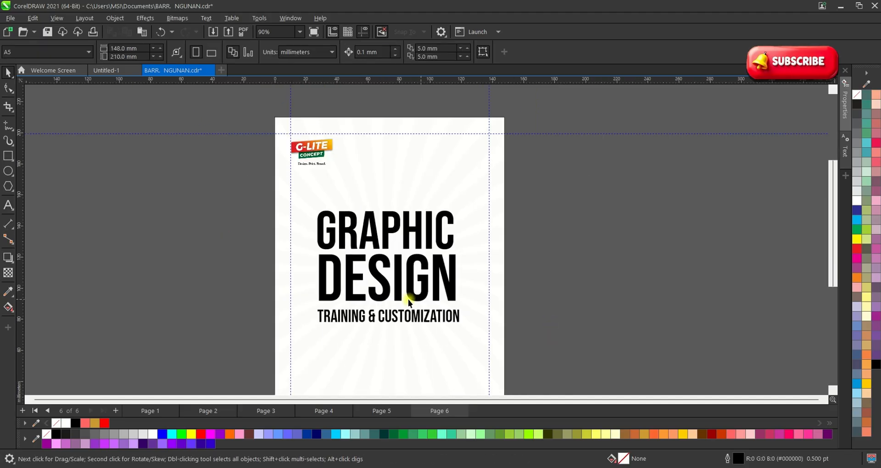
scroll(319, 249, up, 1)
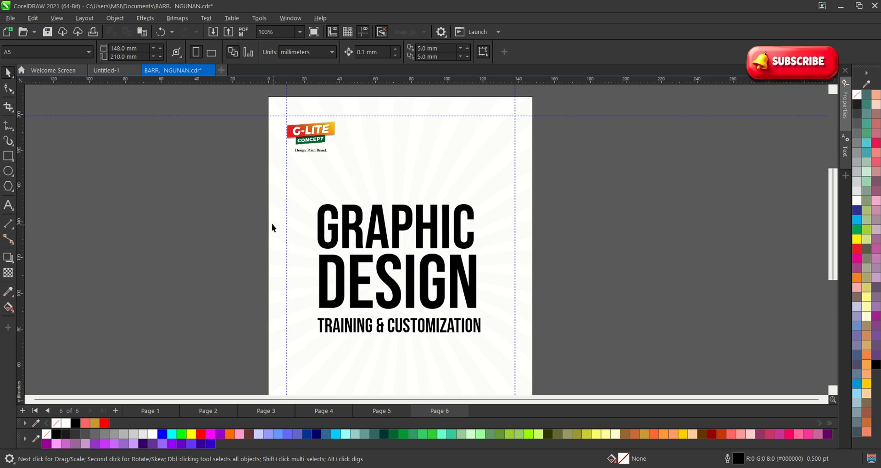
Draw a rectangle over the title text, undoing an accidental background move.
click(8, 155)
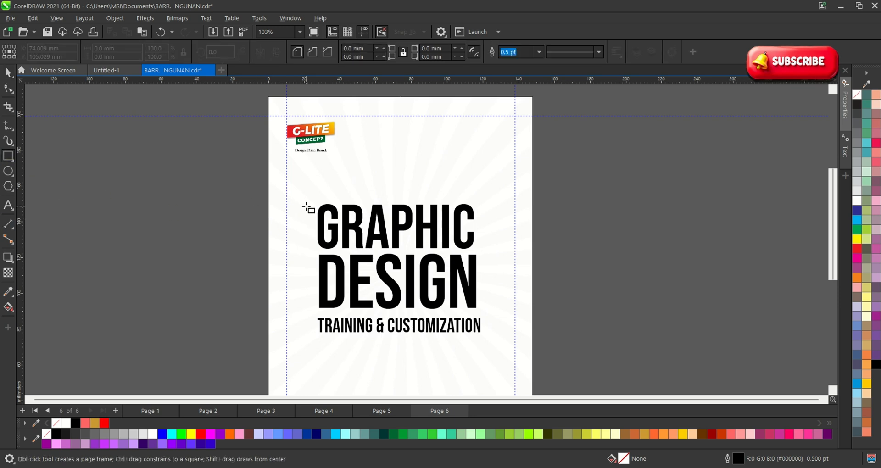
drag(302, 200, 511, 339)
key(space)
click(544, 312)
click(479, 323)
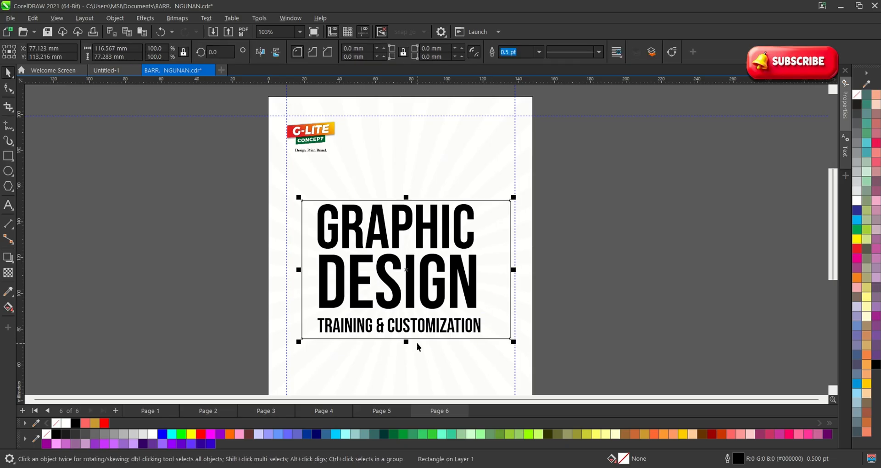
drag(406, 341, 403, 287)
key(ctrl+z)
click(548, 348)
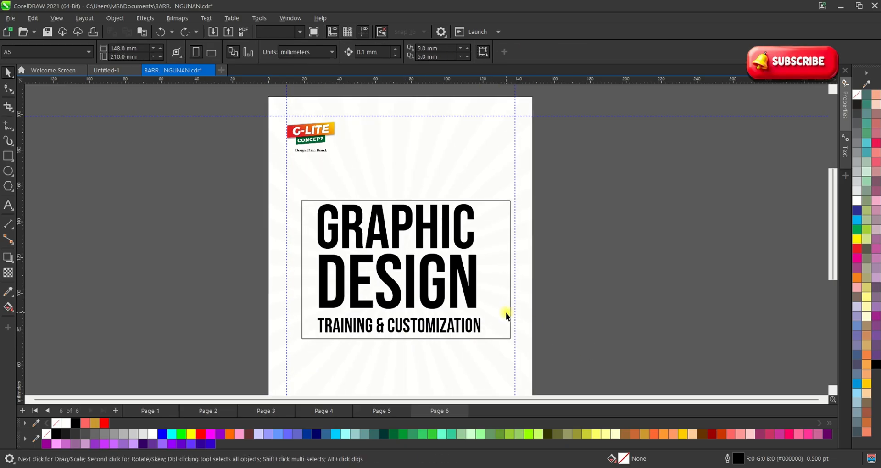
Shorten the rectangle to about 38.5 mm tall and move it off the page to the right.
click(467, 334)
drag(406, 341, 490, 270)
key(F6)
drag(406, 235, 639, 208)
Color the word GRAPHIC dark green.
key(space)
click(398, 231)
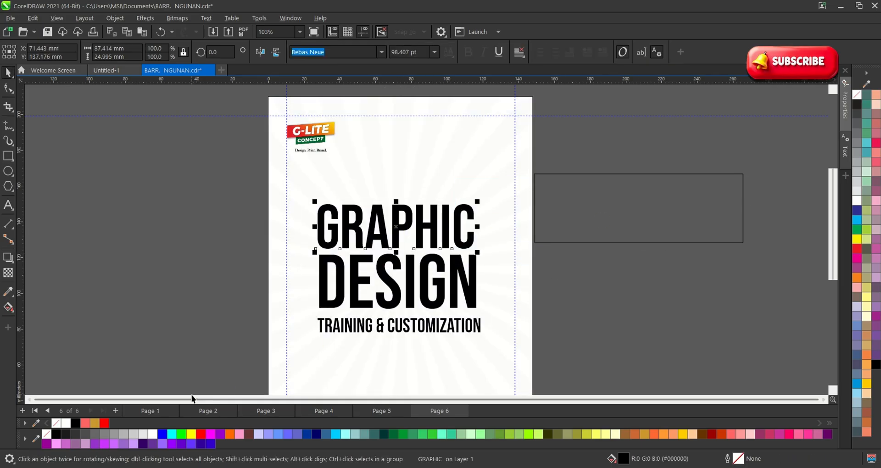
click(394, 434)
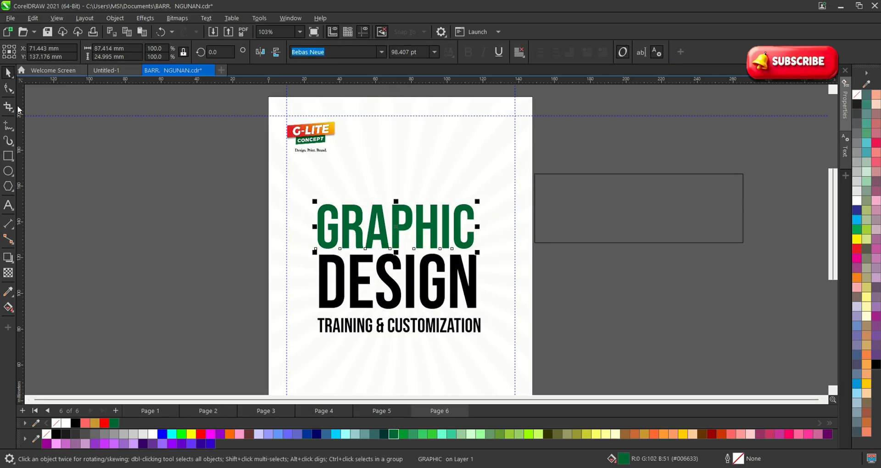
Fill DESIGN with a red-to-yellow fountain gradient using the Interactive Fill tool.
click(57, 129)
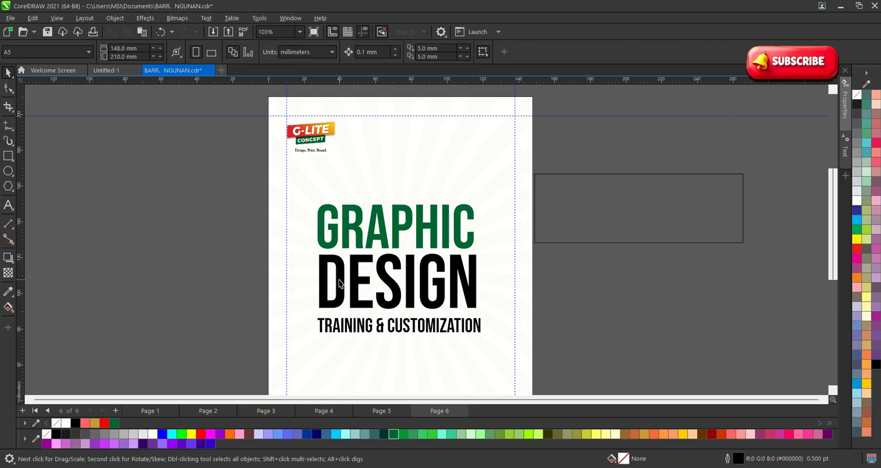
click(340, 285)
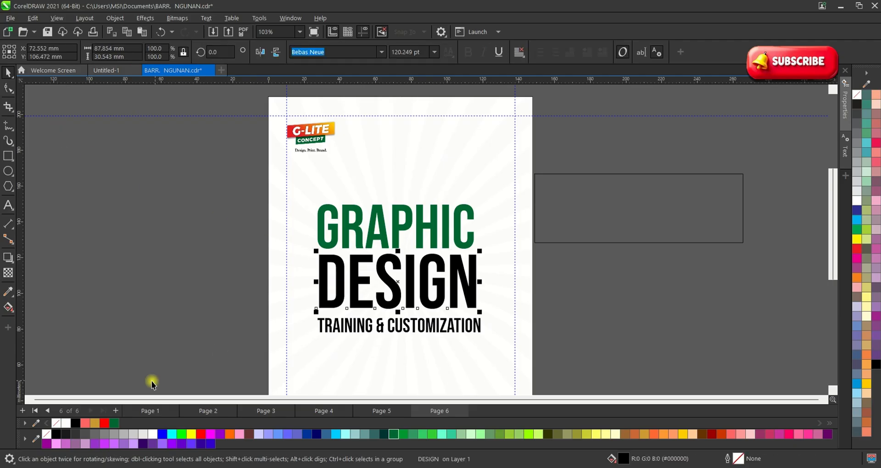
click(107, 423)
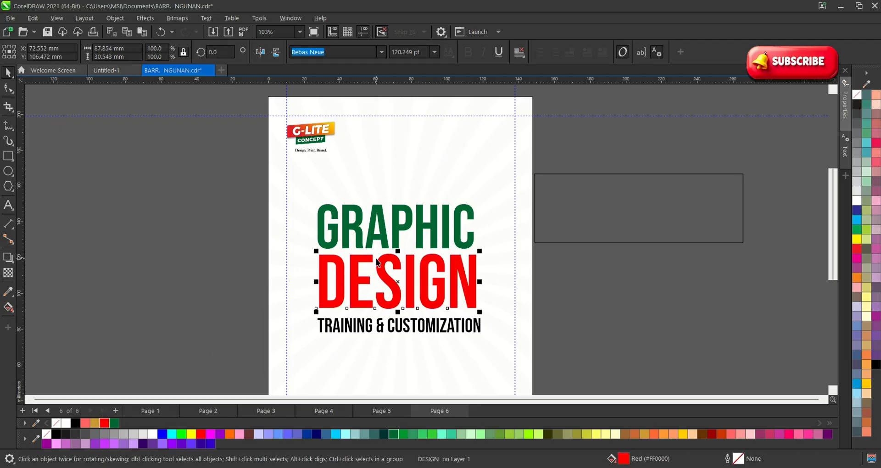
click(8, 307)
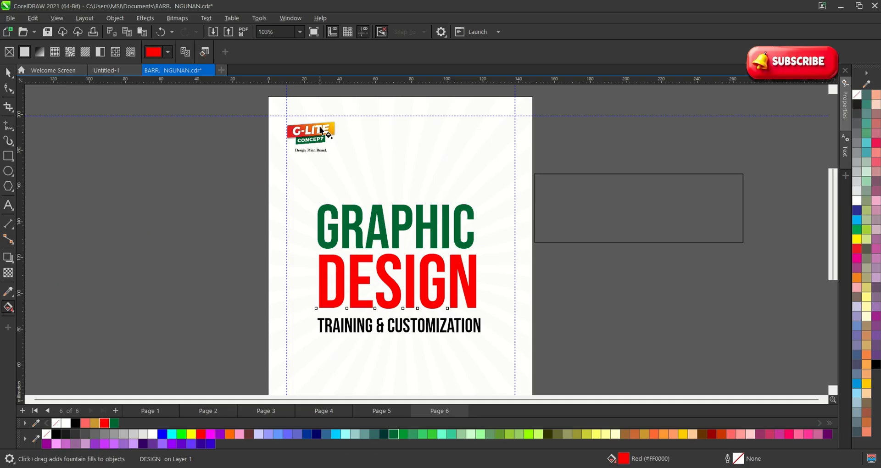
drag(323, 282, 448, 281)
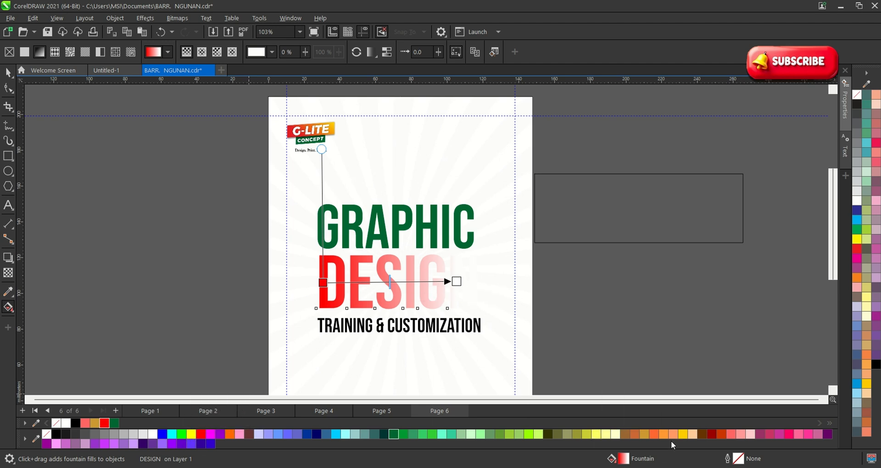
click(683, 434)
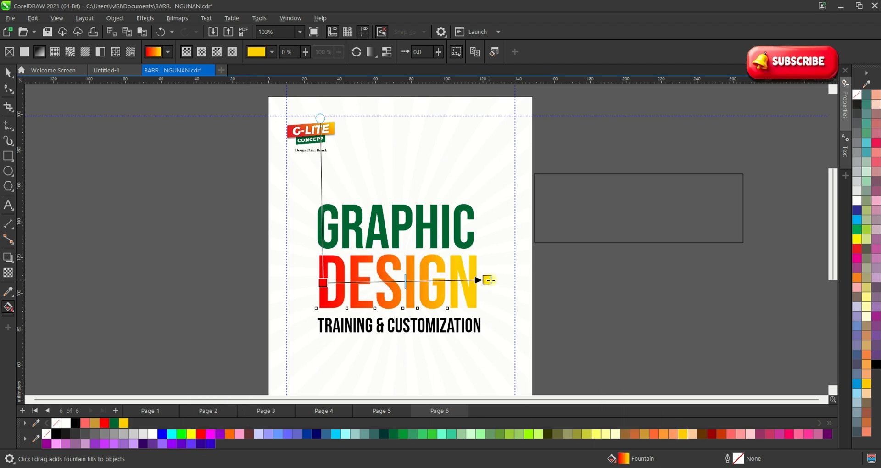
key(space)
scroll(387, 215, down, 3)
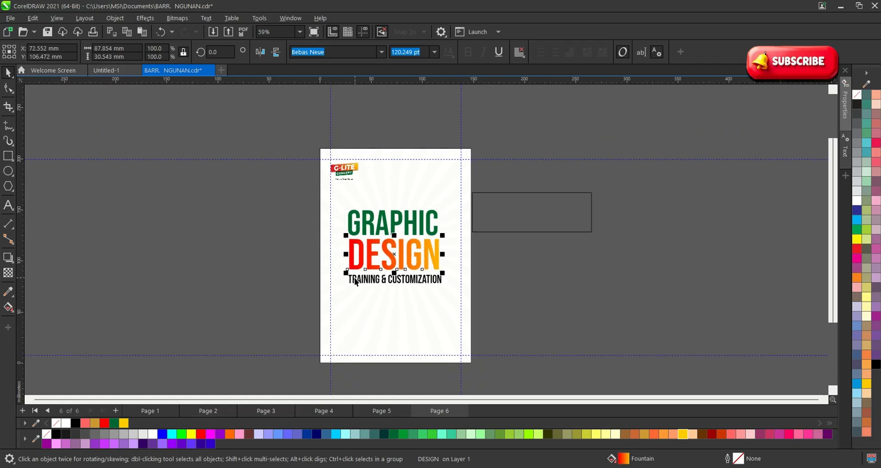
Move the spare rectangle over TRAINING & CUSTOMIZATION and shrink its height to fit the subtitle.
scroll(362, 279, up, 1)
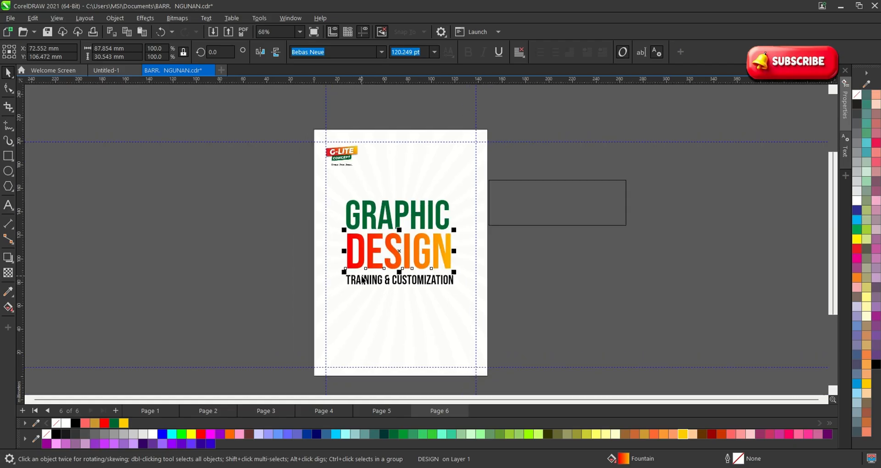
click(146, 179)
click(534, 201)
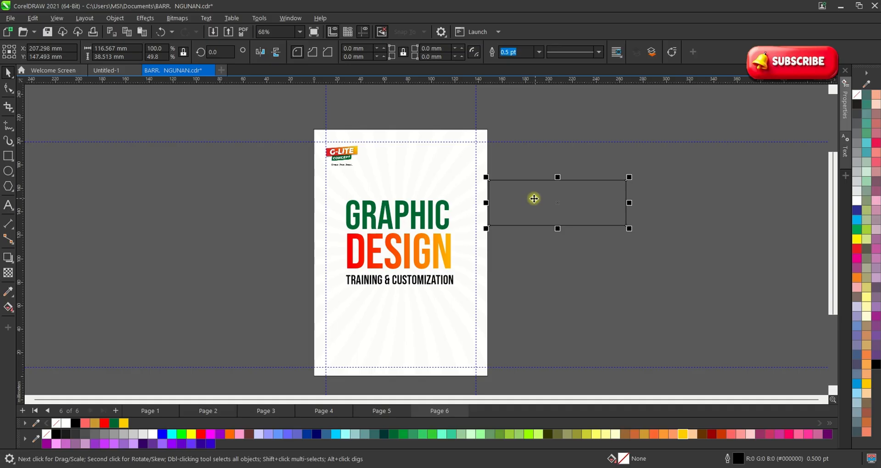
drag(535, 201, 378, 299)
scroll(378, 299, up, 3)
scroll(377, 299, up, 2)
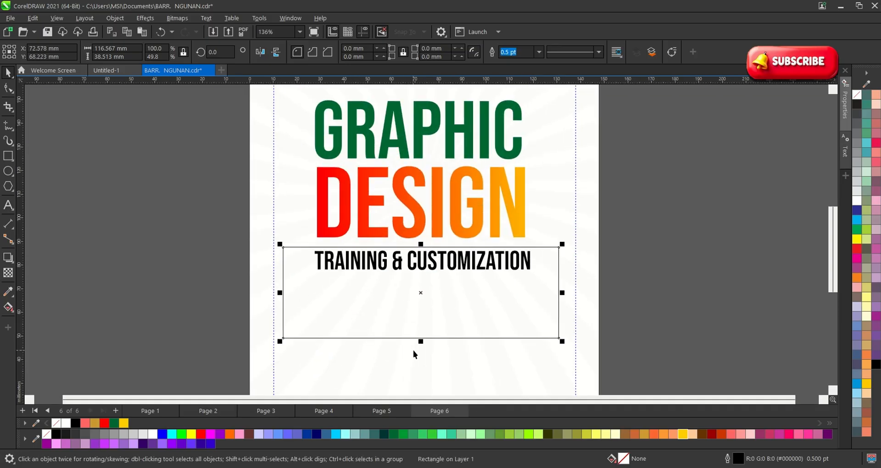
drag(423, 348, 417, 313)
key(ctrl+z)
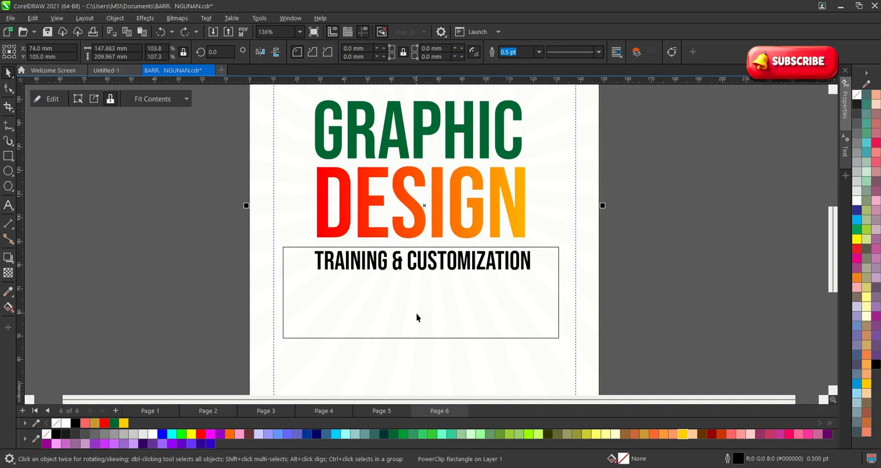
drag(420, 342, 425, 277)
Zoom in on the subtitle frame, nudge it upward and scale it down slightly.
click(620, 284)
scroll(308, 239, down, 1)
key(F2)
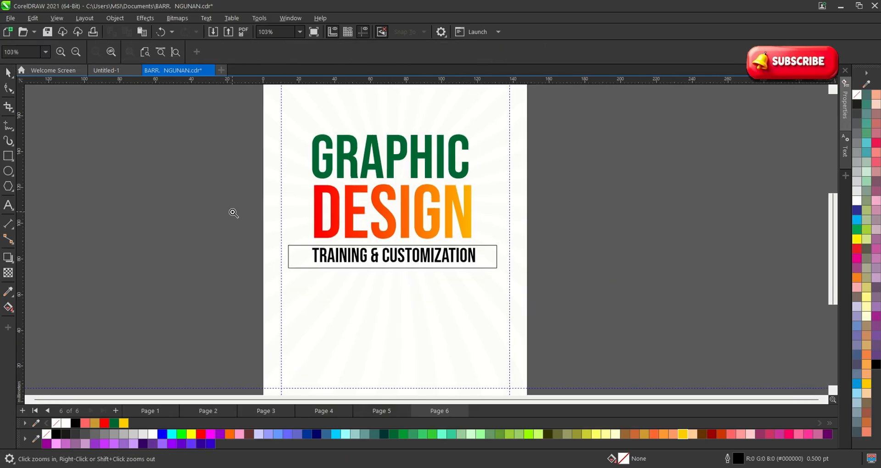
drag(232, 211, 623, 298)
click(528, 250)
drag(529, 251, 531, 248)
scroll(535, 246, down, 1)
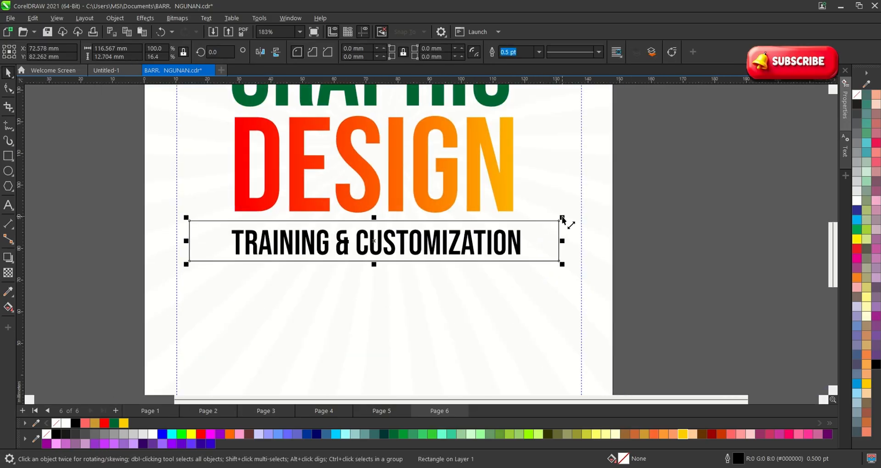
drag(562, 219, 555, 220)
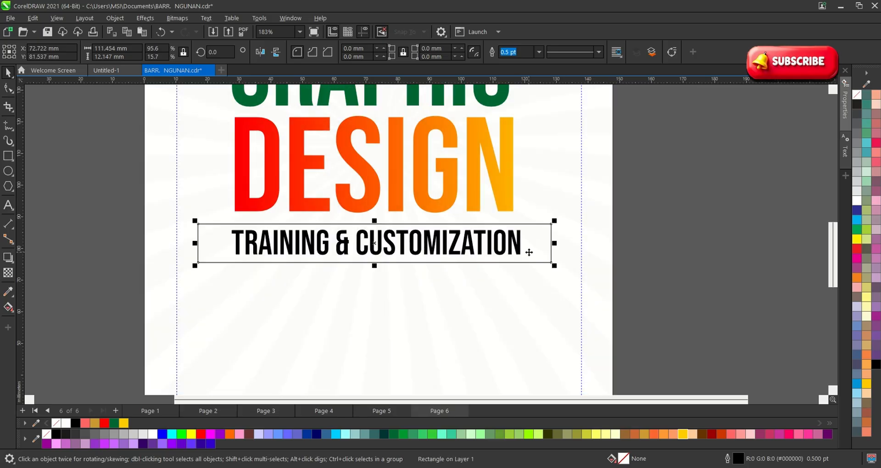
scroll(530, 252, down, 1)
Narrow the frame evenly so it tightly fits the subtitle at about 98.2 × 12.1 mm.
click(613, 271)
scroll(427, 262, up, 2)
click(599, 244)
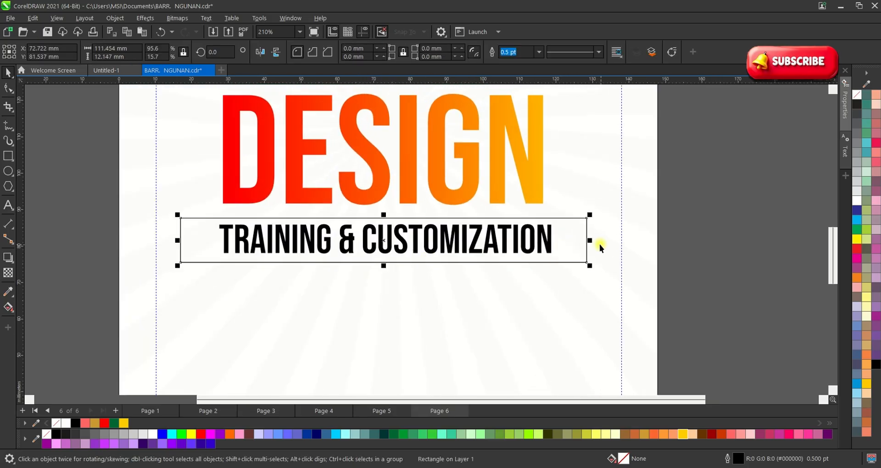
drag(594, 244, 570, 242)
click(686, 268)
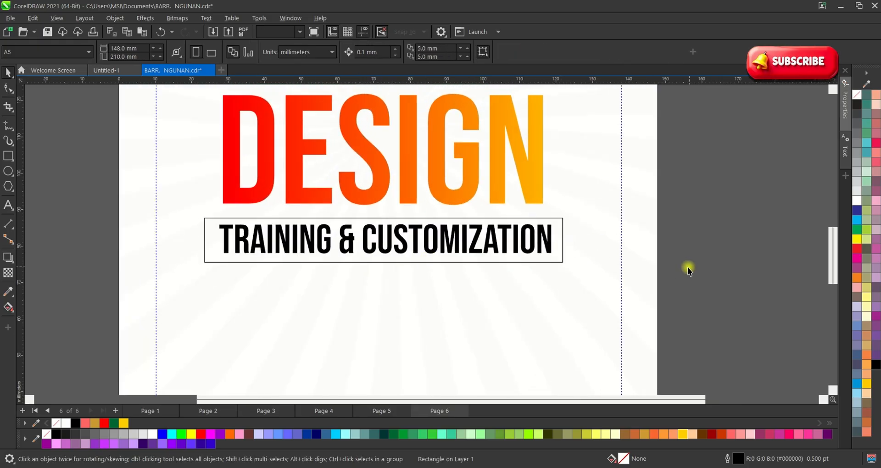
click(558, 256)
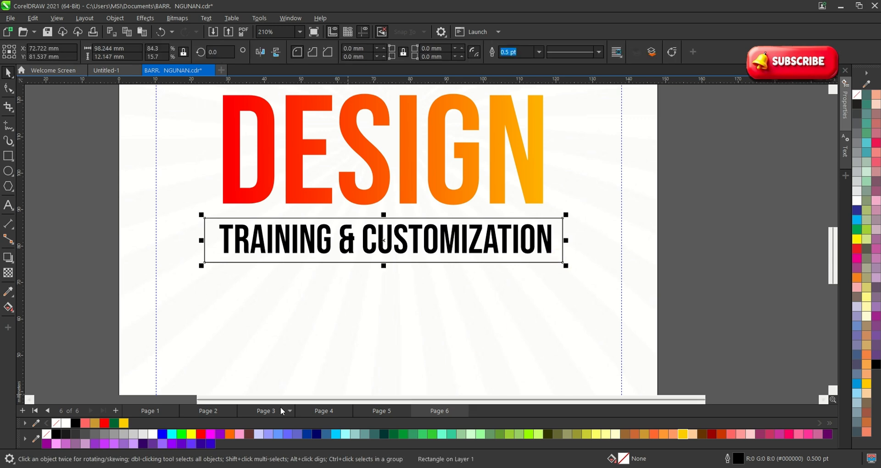
Fill the frame dark green and bring the subtitle text to the front in white.
click(393, 434)
scroll(357, 304, down, 3)
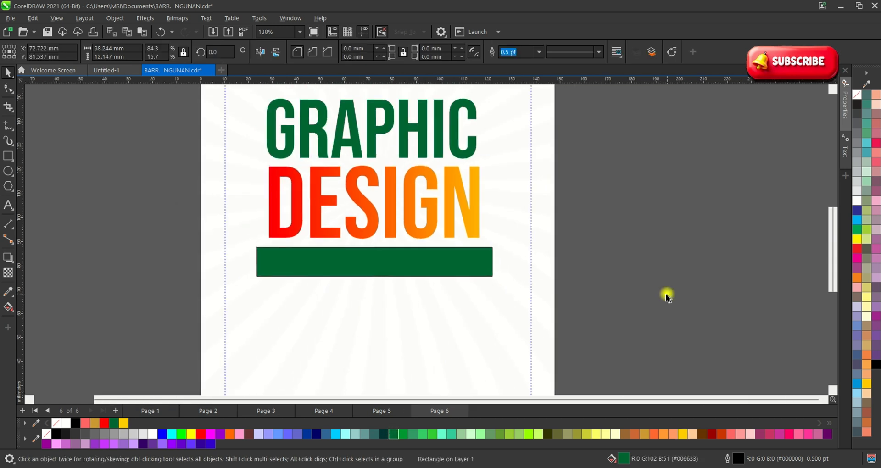
drag(644, 302, 467, 253)
drag(256, 226, 259, 229)
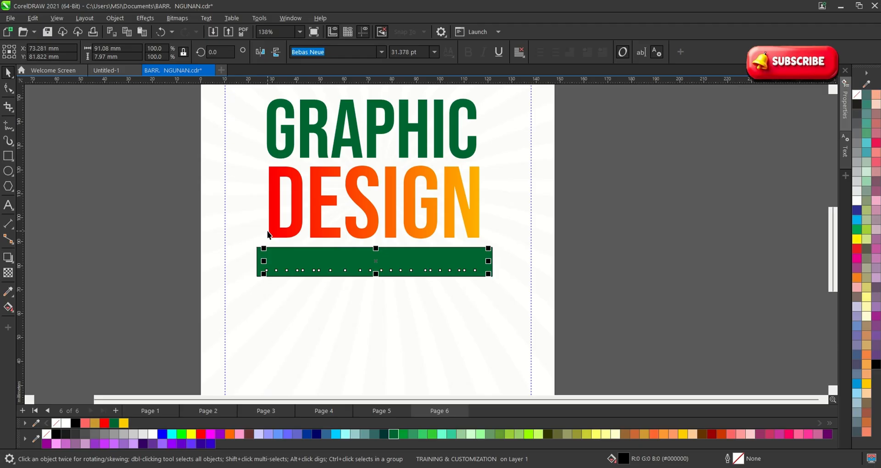
key(shift+Page_Up)
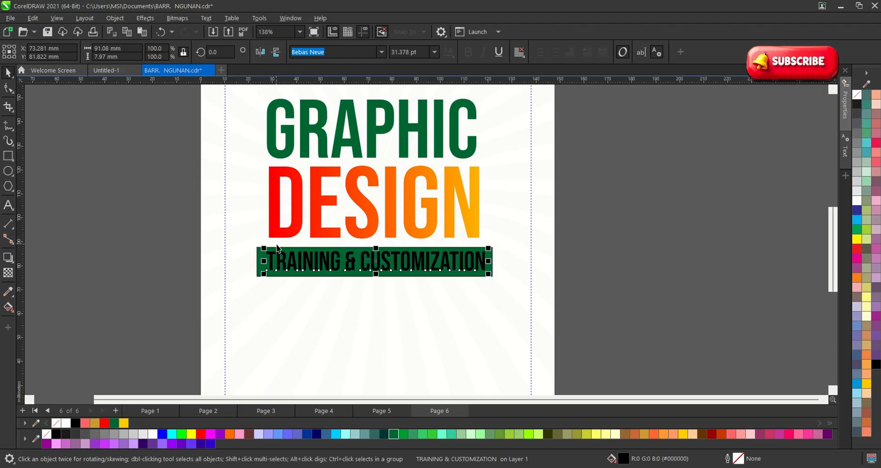
click(153, 433)
Select the subtitle text, green bar and page background together, then clear the selection.
scroll(396, 275, up, 1)
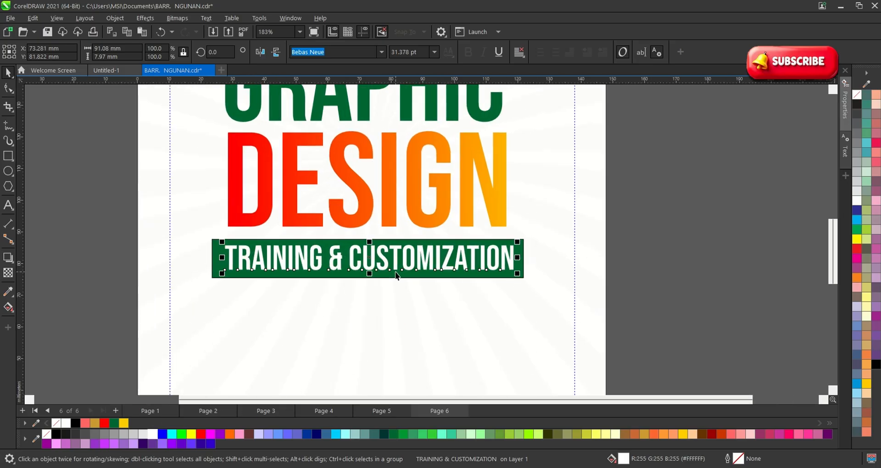
click(597, 284)
scroll(610, 296, down, 2)
drag(642, 310, 311, 259)
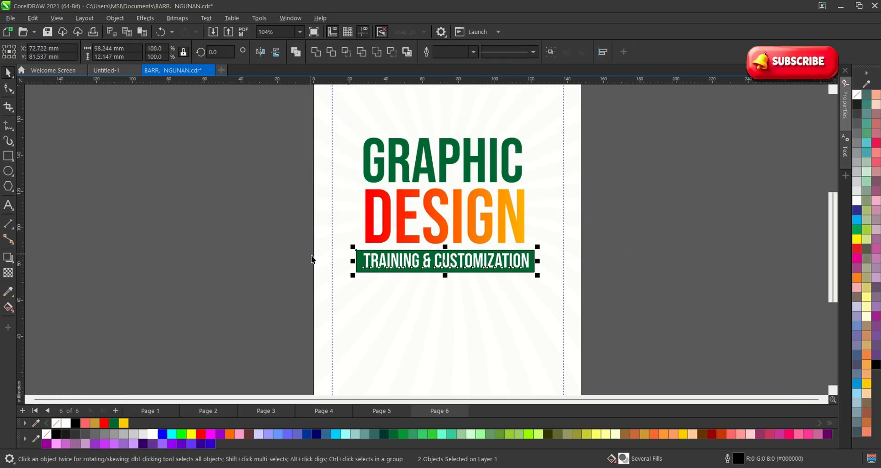
shift+click(385, 331)
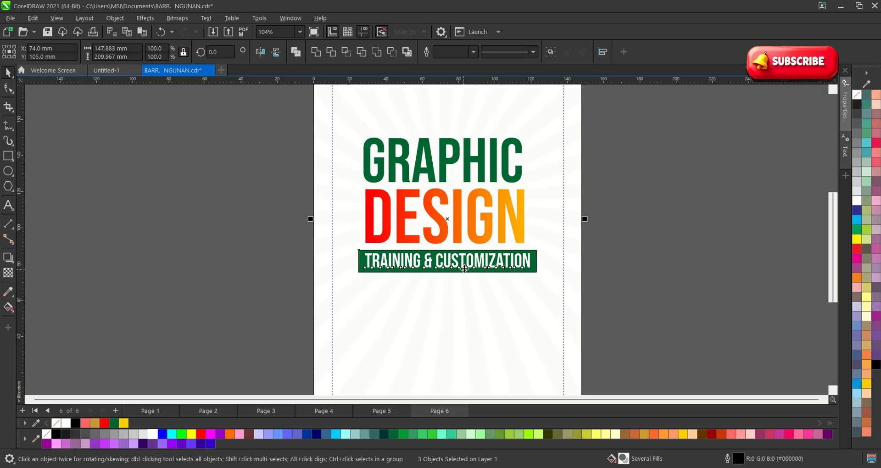
click(595, 251)
scroll(537, 254, up, 2)
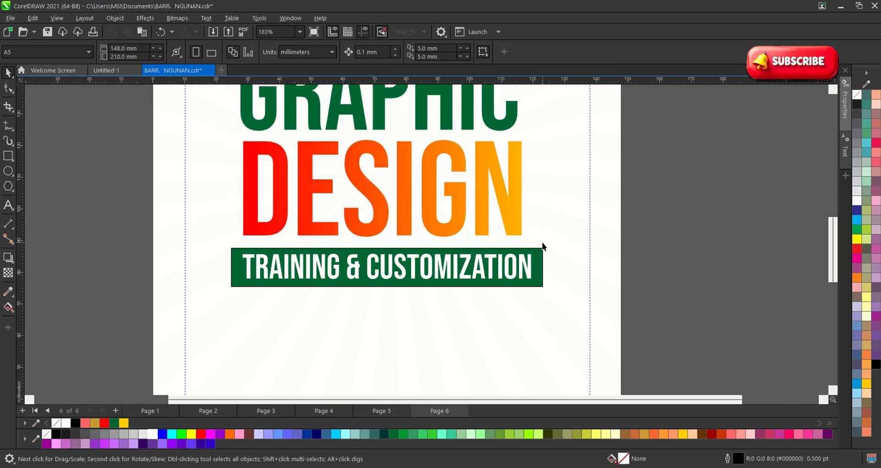
scroll(541, 242, up, 3)
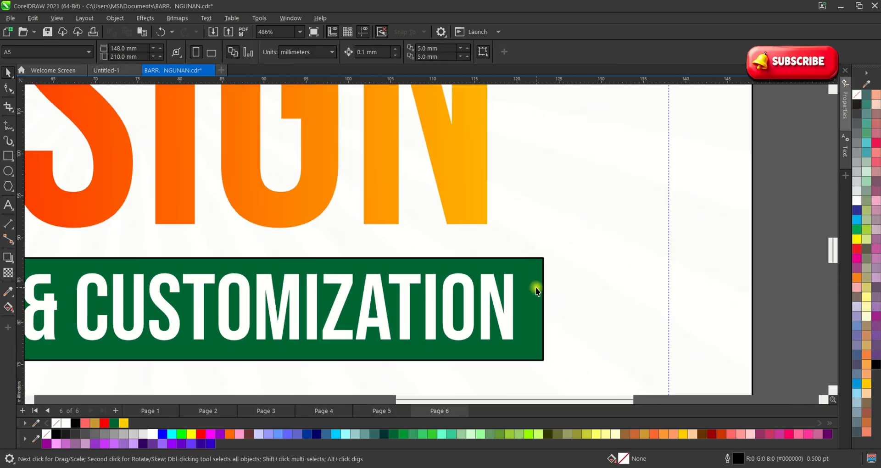
Set the green bar's outline width to None.
click(535, 287)
click(539, 52)
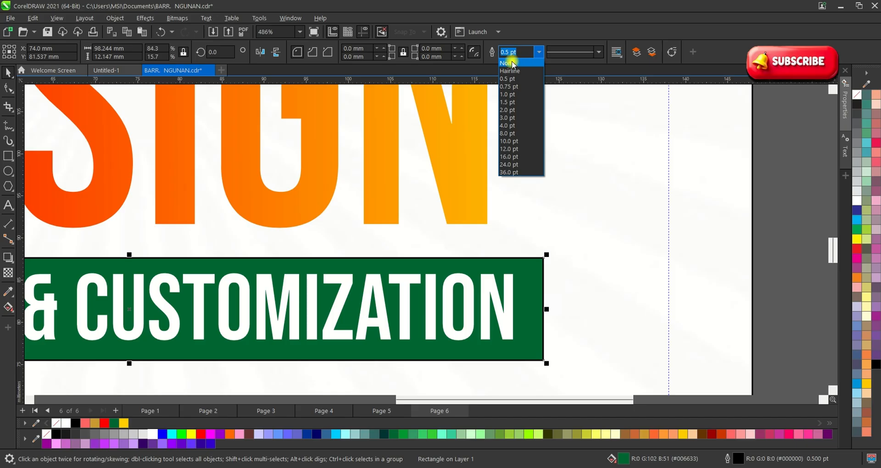
click(513, 63)
scroll(464, 157, down, 3)
click(506, 219)
scroll(480, 225, down, 1)
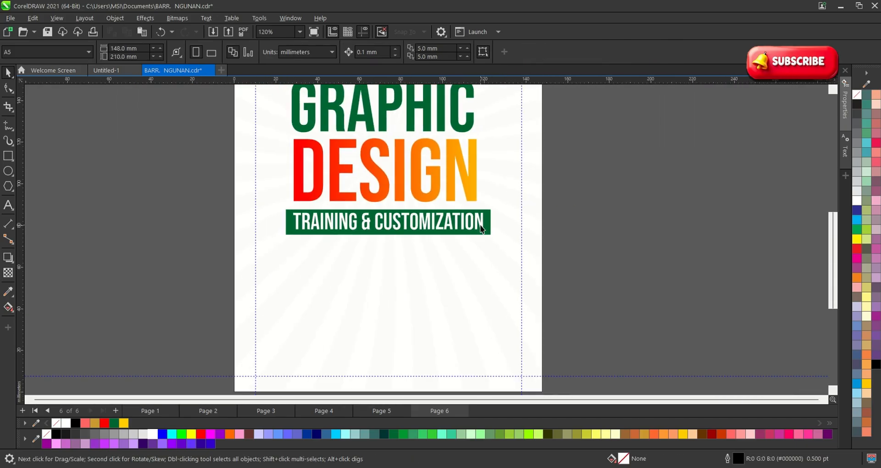
scroll(479, 225, down, 2)
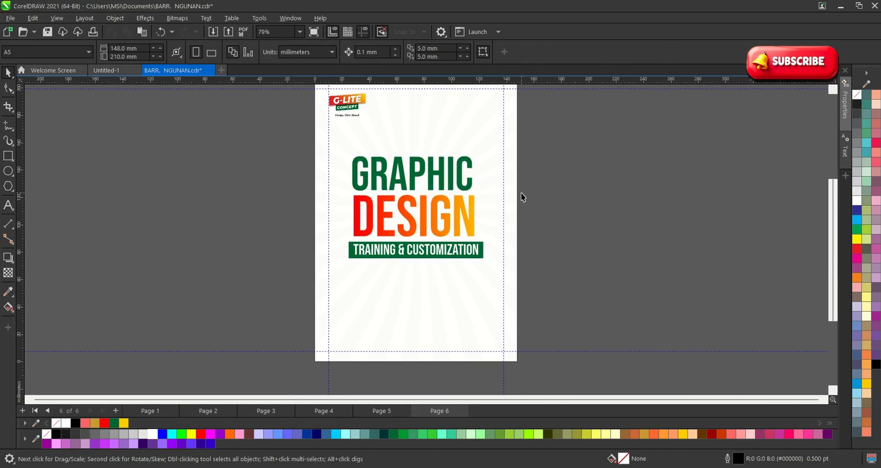
scroll(444, 165, up, 2)
scroll(392, 192, down, 3)
scroll(431, 277, up, 2)
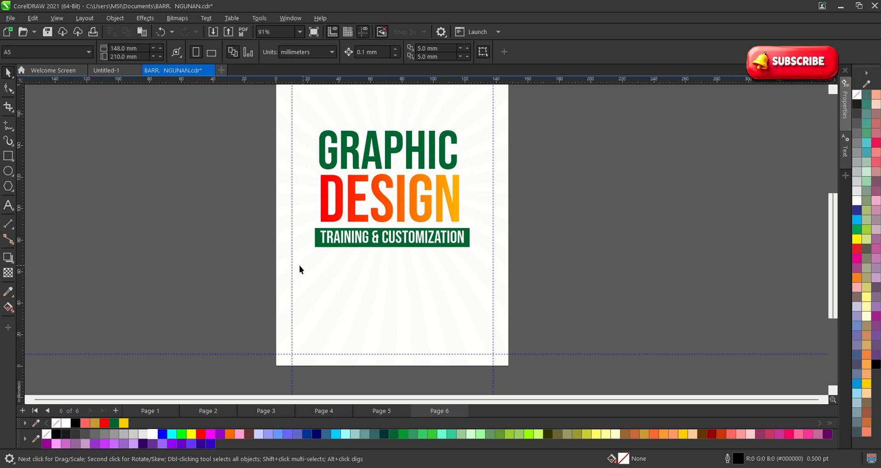
Start a text line below the subtitle bar and type '31st August'.
click(8, 205)
scroll(333, 307, up, 1)
click(329, 273)
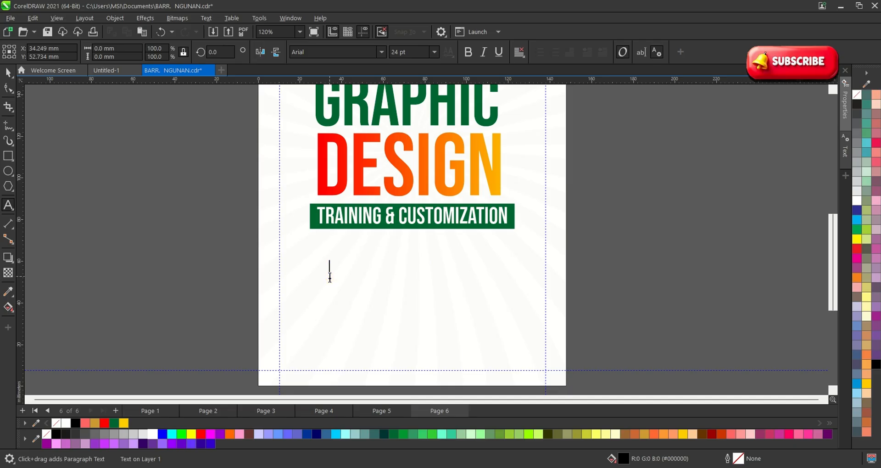
text(31 s)
key(BackSpace)
key(BackSpace)
text(a)
text(se)
key(BackSpace)
text(t aue)
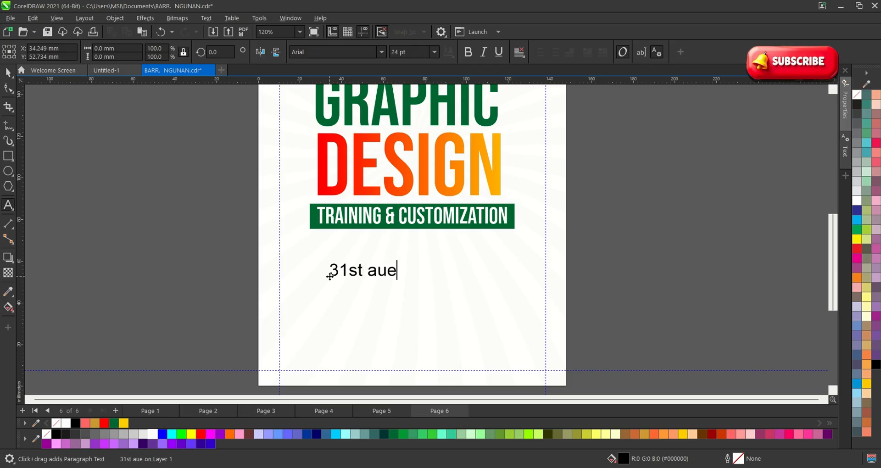
key(BackSpace)
text(g)
text(guse)
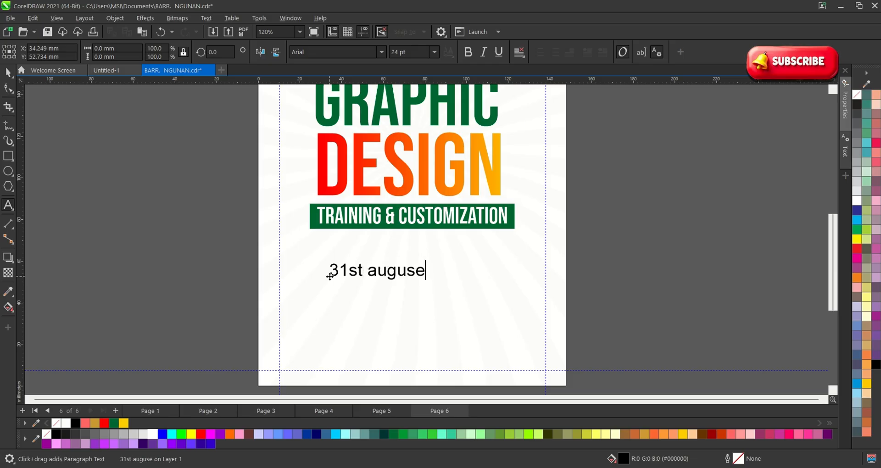
key(BackSpace)
text(t er)
key(BackSpace)
key(BackSpace)
key(Escape)
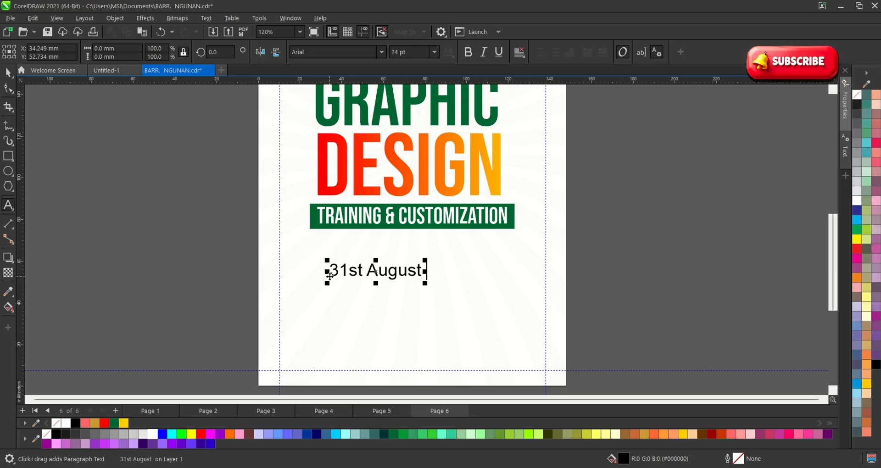
Finish the date as '31st August - 1st October 2026' and select all of it.
text(2)
key(BackSpace)
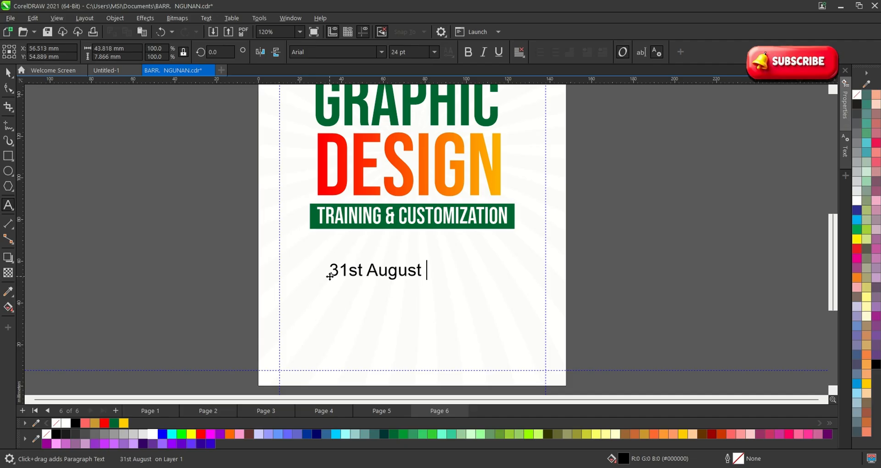
key(Escape)
text(- e)
key(BackSpace)
key(Escape)
text(1s)
key(BackSpace)
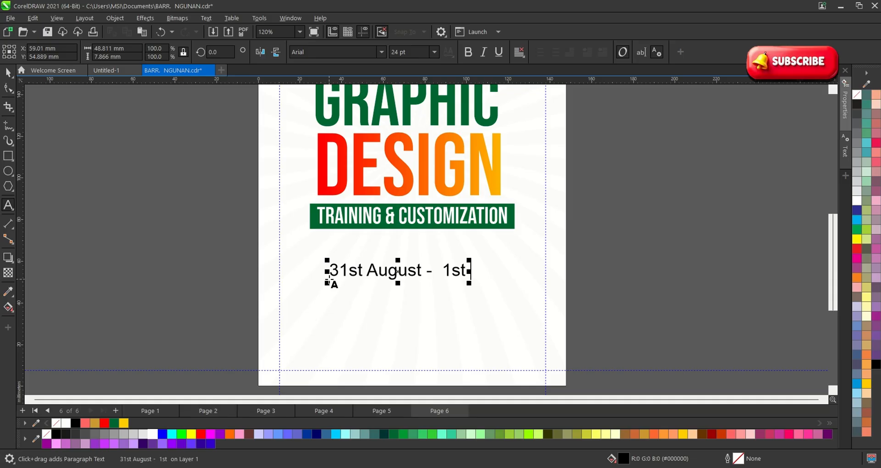
text(ober)
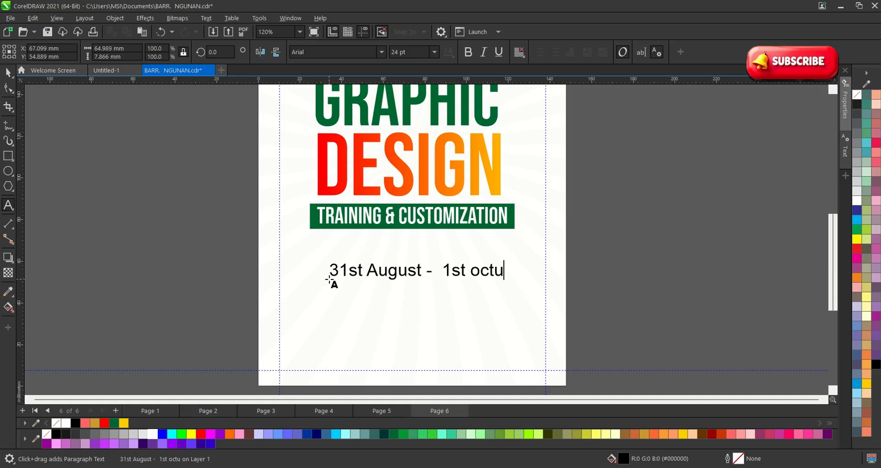
text( 2)
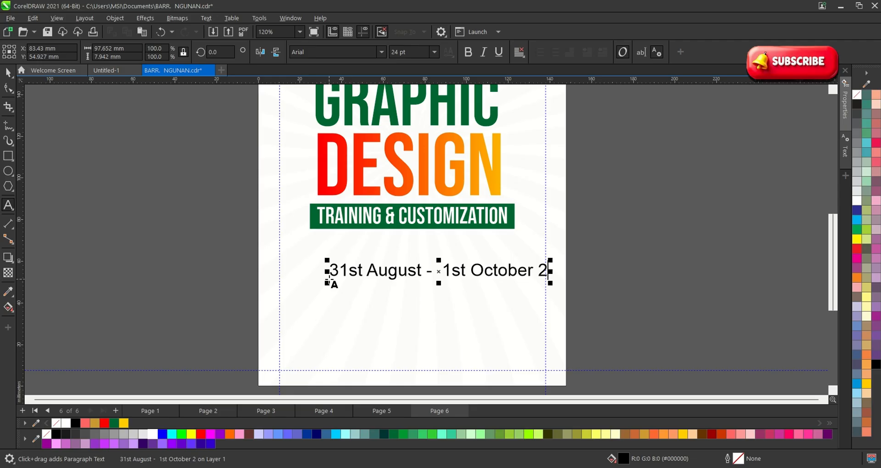
text(0)
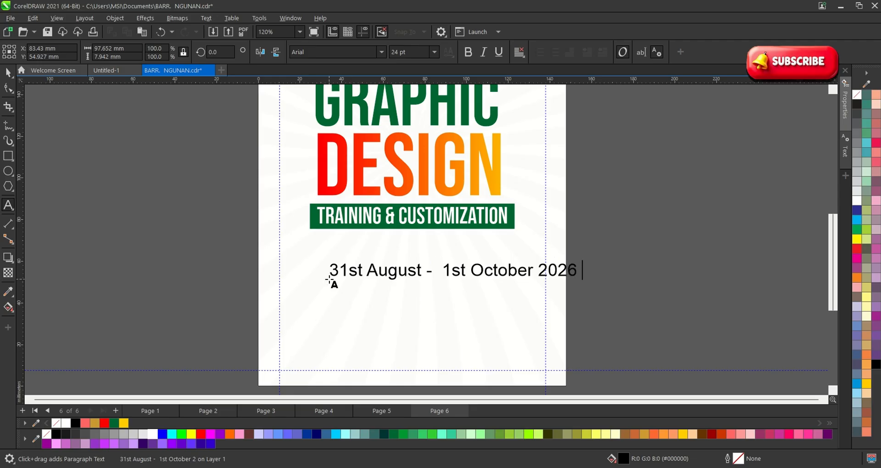
text(26)
key(ctrl+a)
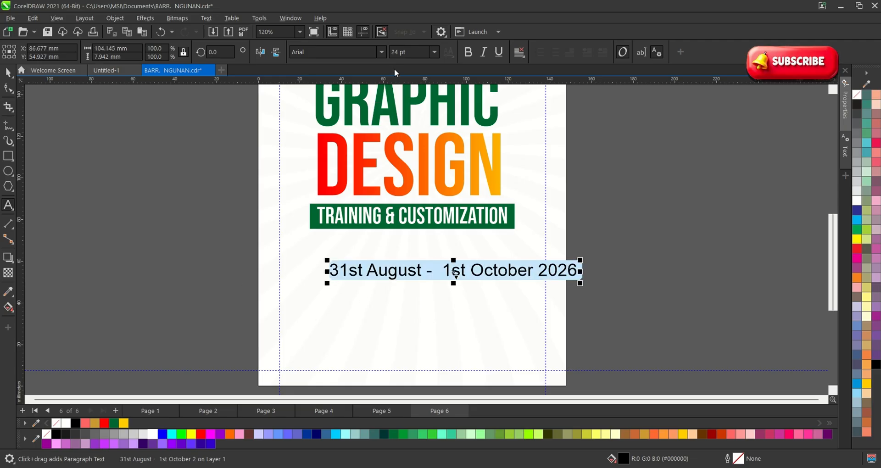
Set the date line's font to Bebas Neue.
click(383, 52)
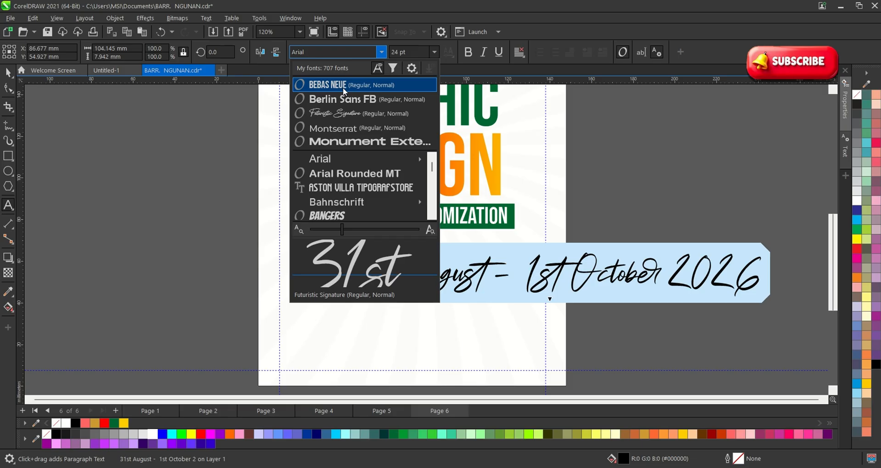
click(340, 83)
click(8, 73)
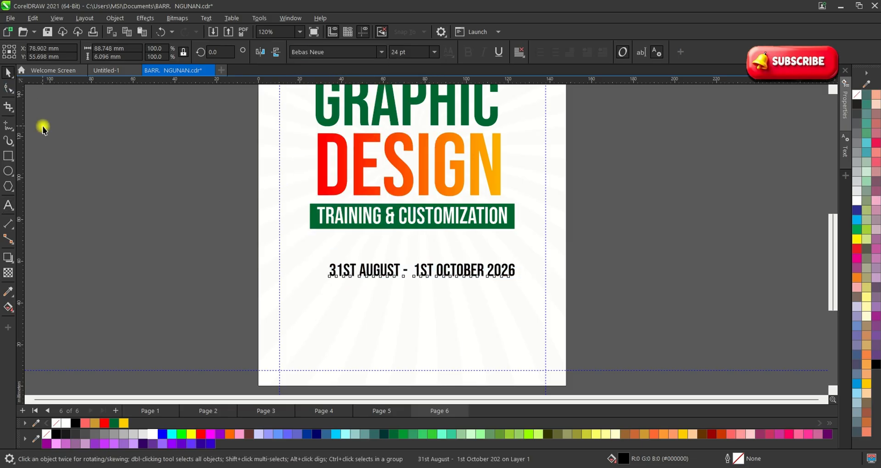
click(42, 126)
Move the date line up and scale it down to 70%.
scroll(373, 275, up, 1)
mouse_move(451, 274)
mouse_down()
mouse_move(444, 252)
mouse_move(443, 263)
mouse_up()
shift+drag(524, 248, 447, 280)
scroll(621, 262, down, 3)
click(541, 259)
scroll(540, 256, down, 1)
Reposition the logo and headline group on the page, then reselect the date line.
drag(609, 262, 337, 134)
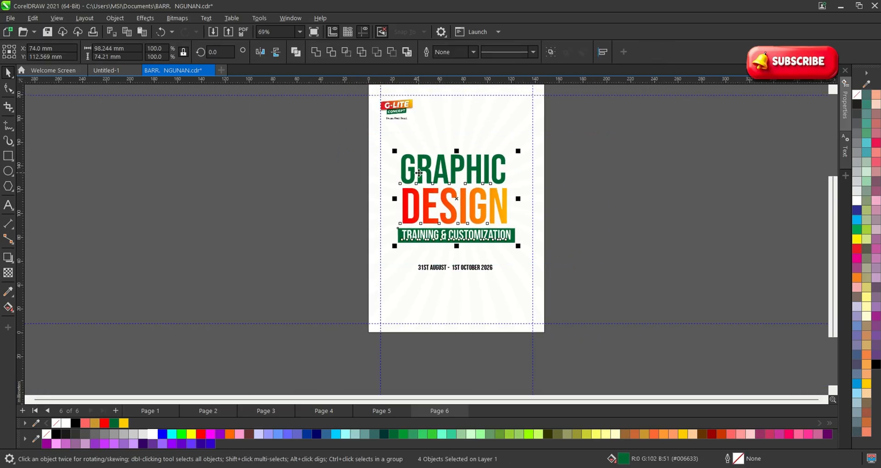
scroll(415, 160, up, 2)
drag(423, 167, 423, 153)
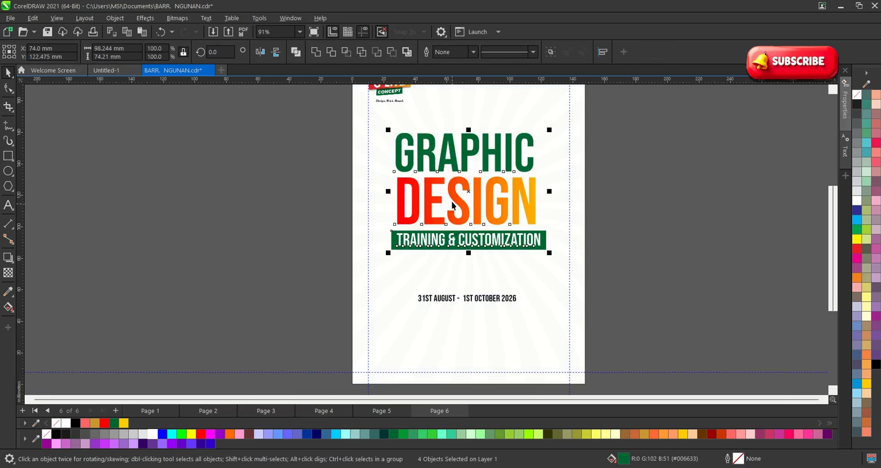
drag(452, 206, 452, 197)
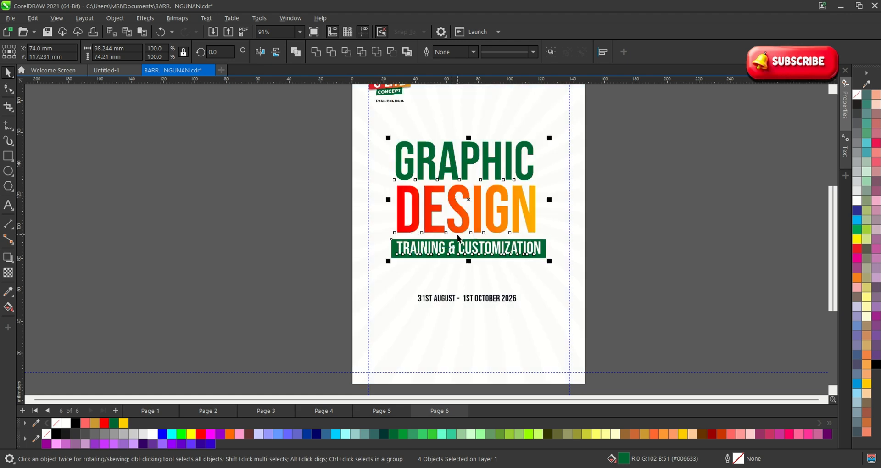
scroll(485, 238, up, 2)
click(271, 290)
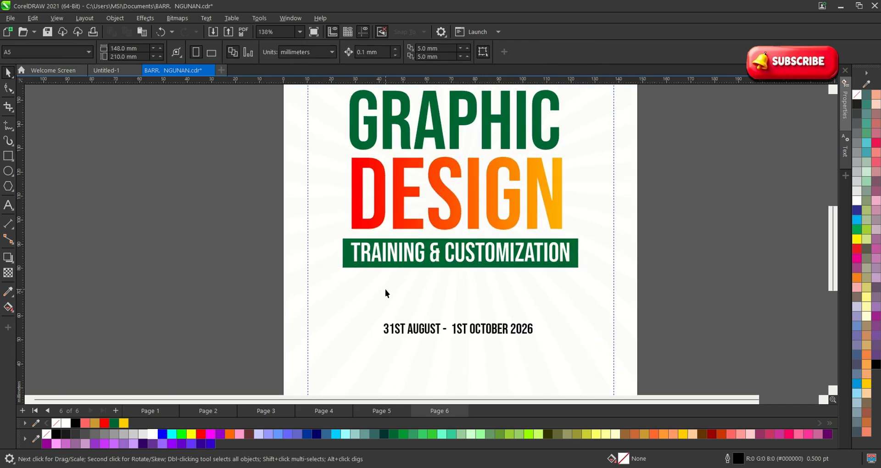
scroll(448, 299, down, 2)
scroll(474, 315, up, 3)
click(483, 282)
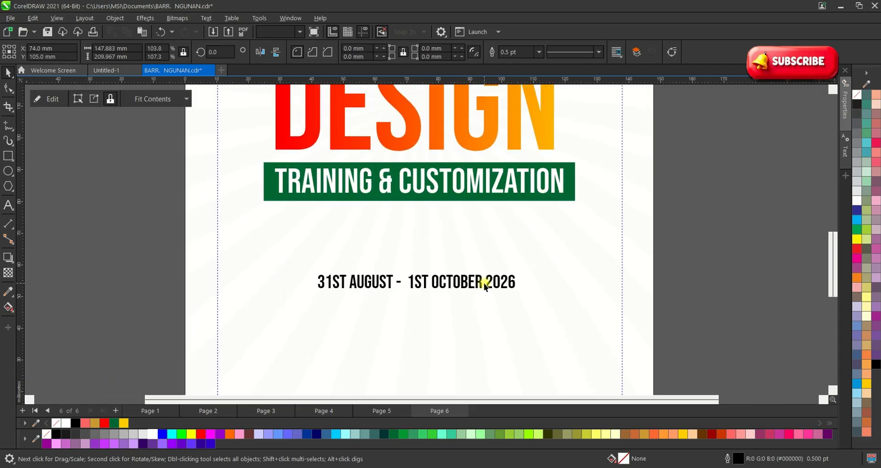
click(496, 282)
scroll(362, 197, down, 2)
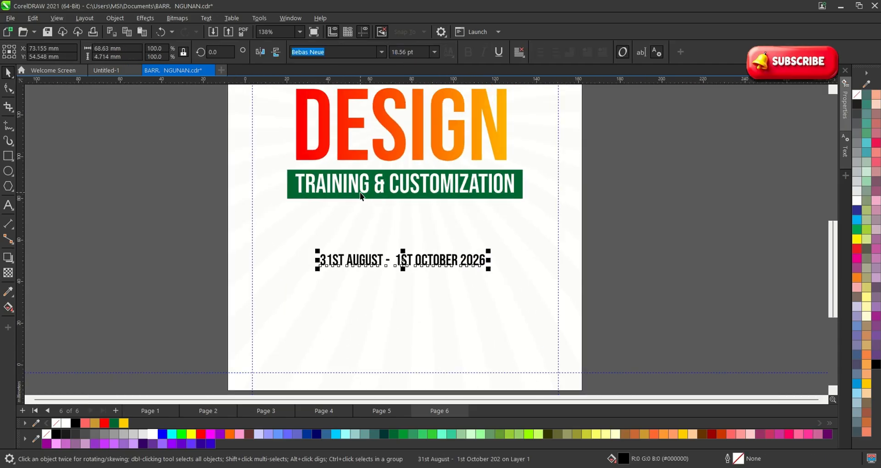
Drop a copy of TRAINING & CUSTOMIZATION above the date line and colour it red.
click(472, 208)
scroll(422, 198, up, 1)
click(399, 173)
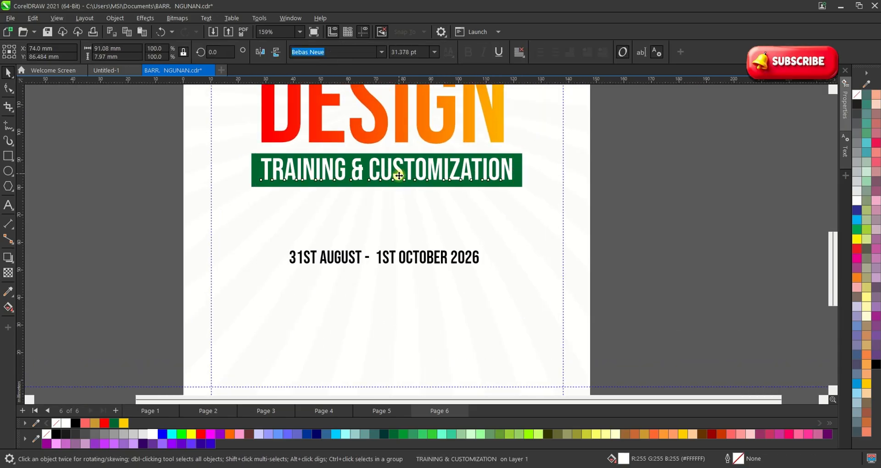
drag(399, 173, 403, 238)
right_click(403, 238)
click(403, 238)
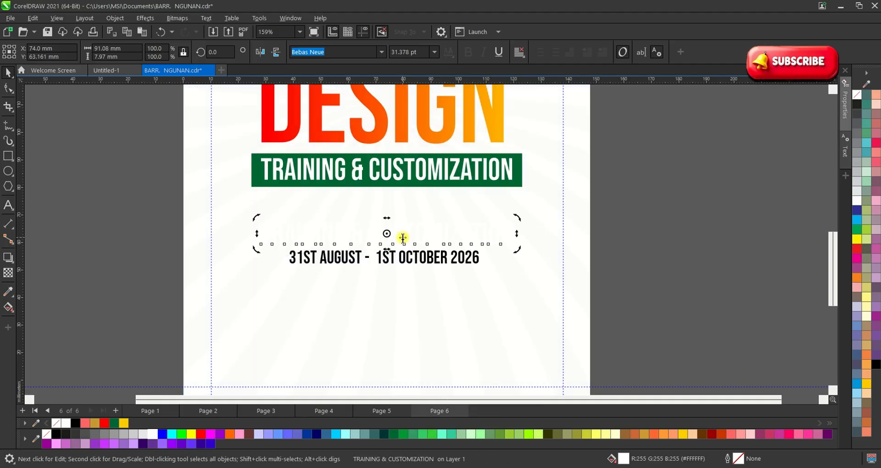
key(F8)
click(6, 74)
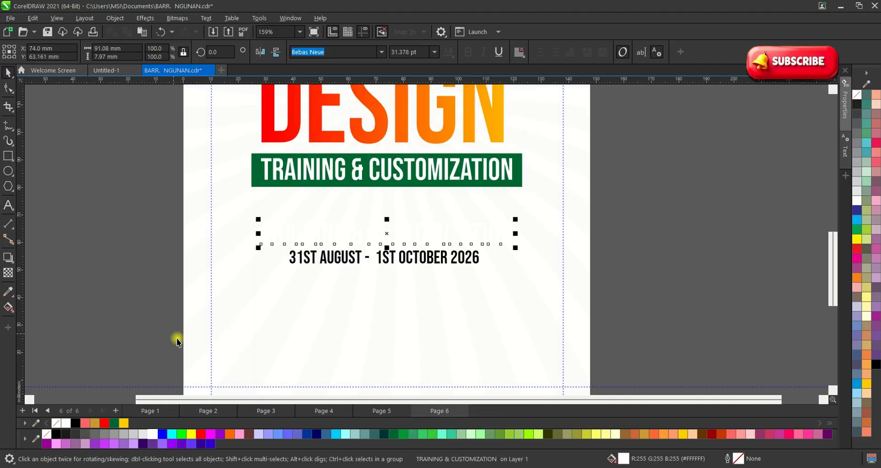
click(201, 434)
Shrink the red subtitle copy to about 40%, 12.534 pt.
click(323, 292)
scroll(323, 291, up, 1)
click(467, 229)
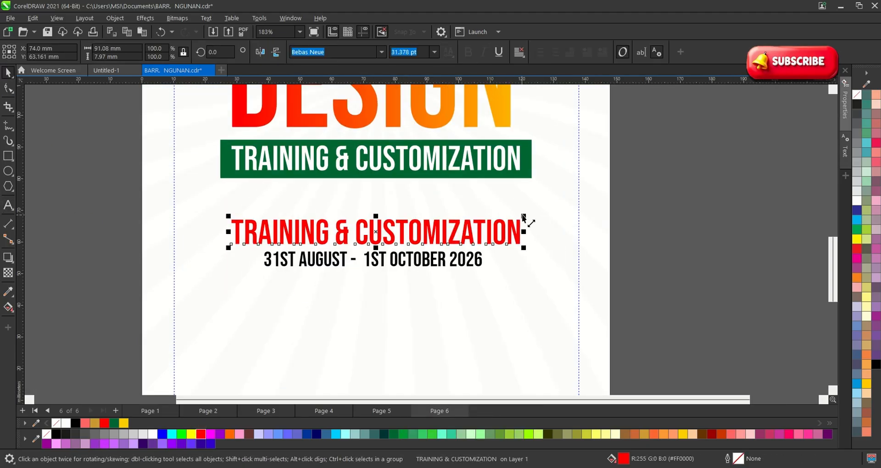
drag(525, 218, 439, 210)
scroll(379, 233, up, 3)
click(379, 233)
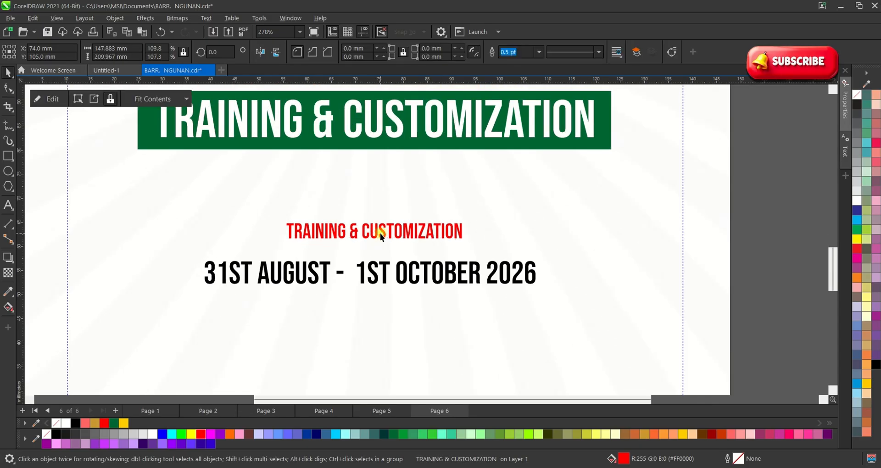
click(381, 232)
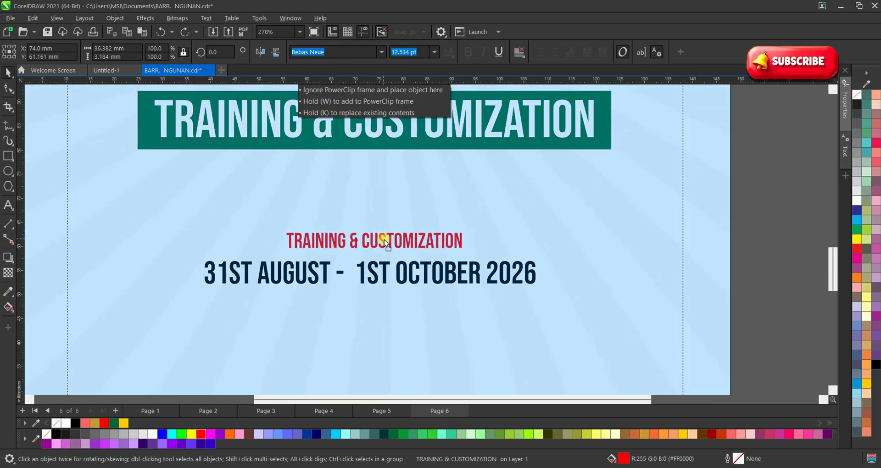
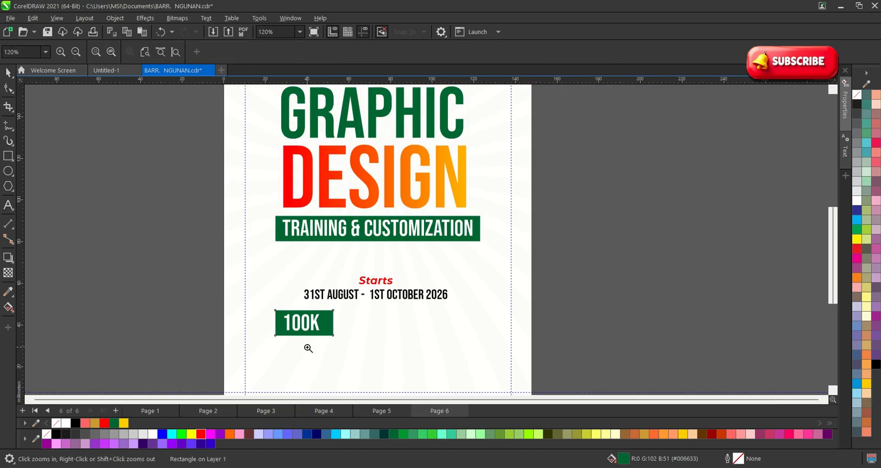
Zoom in on the price area and fill the green rectangle behind 100K with red.
drag(161, 227, 628, 364)
click(693, 305)
scroll(239, 309, up, 1)
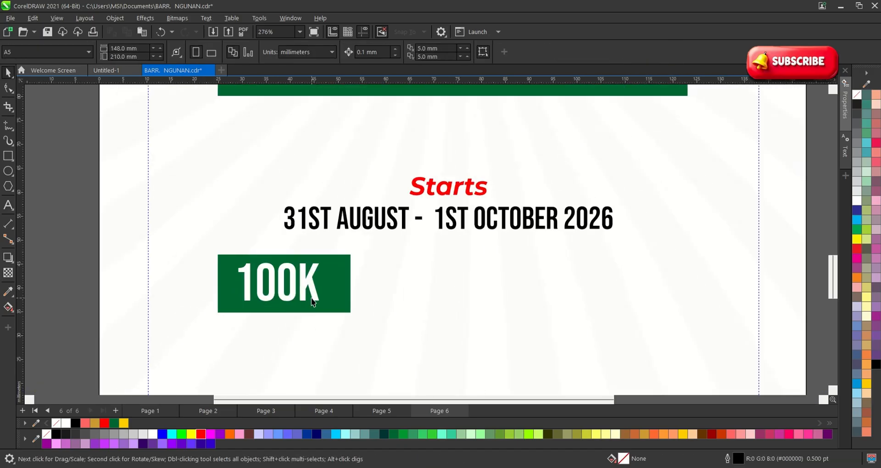
click(306, 284)
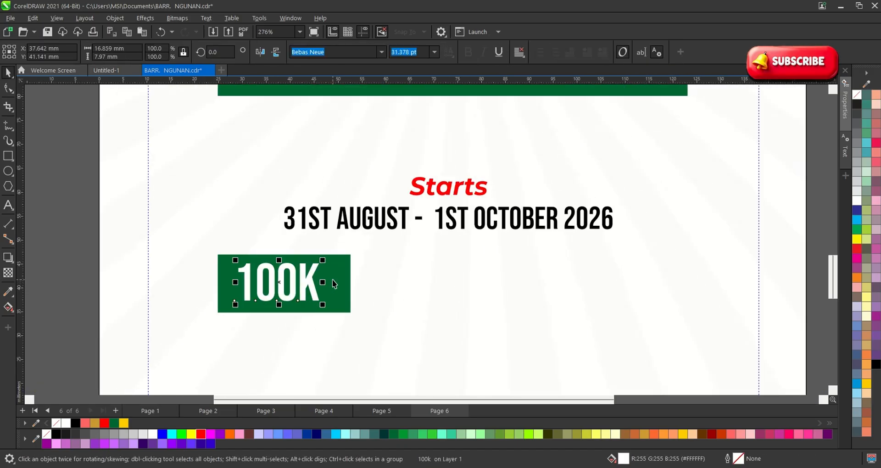
click(334, 283)
click(105, 423)
click(309, 282)
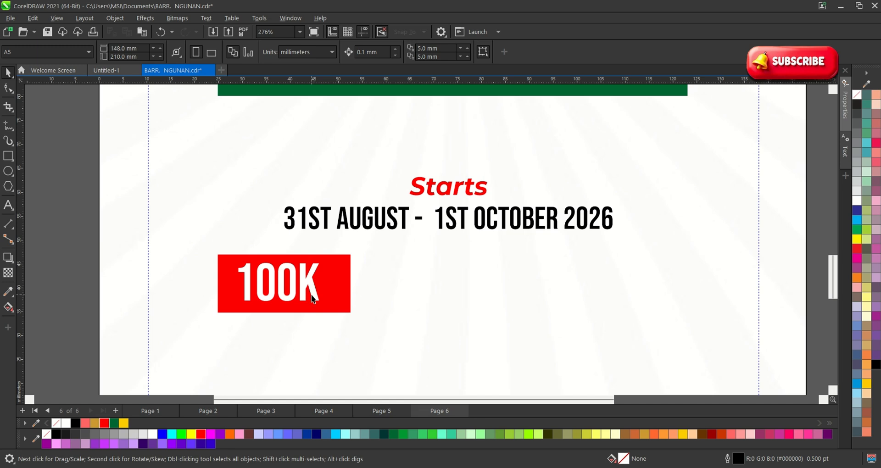
click(381, 52)
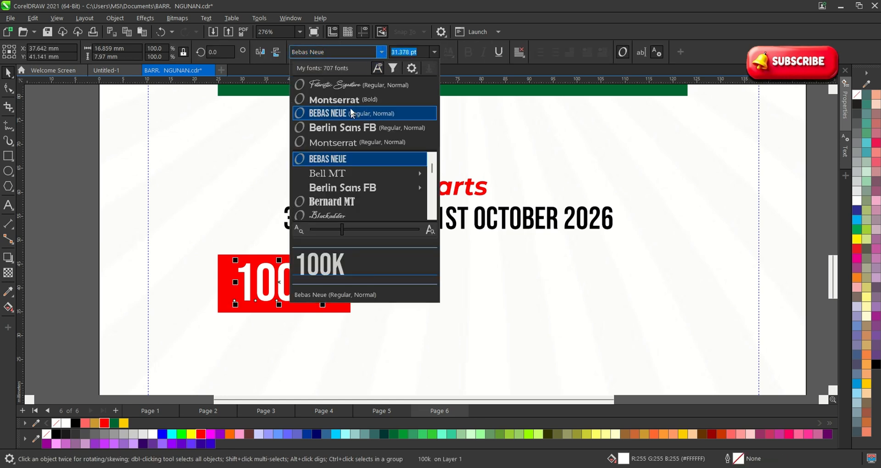
Set the 100k price text in the Montserrat font.
click(353, 133)
double_click(314, 274)
key(ctrl+a)
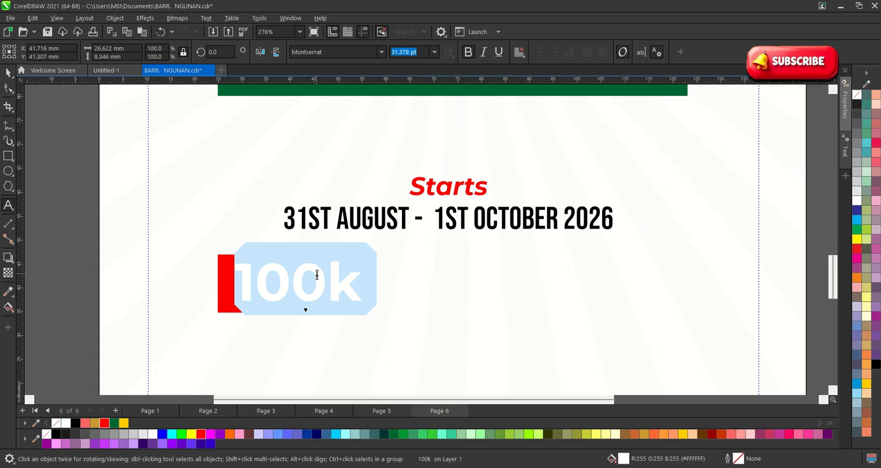
click(9, 73)
Widen the red box to fit 100k and shift the text and box right.
click(28, 125)
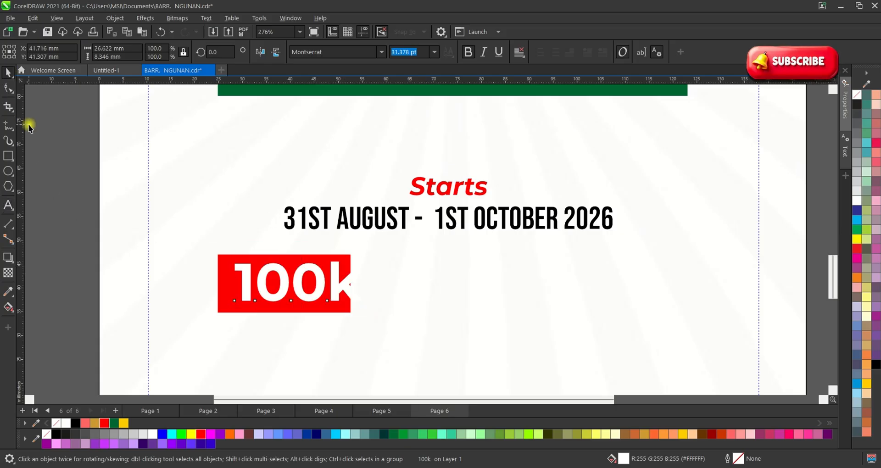
click(227, 302)
drag(347, 289, 397, 283)
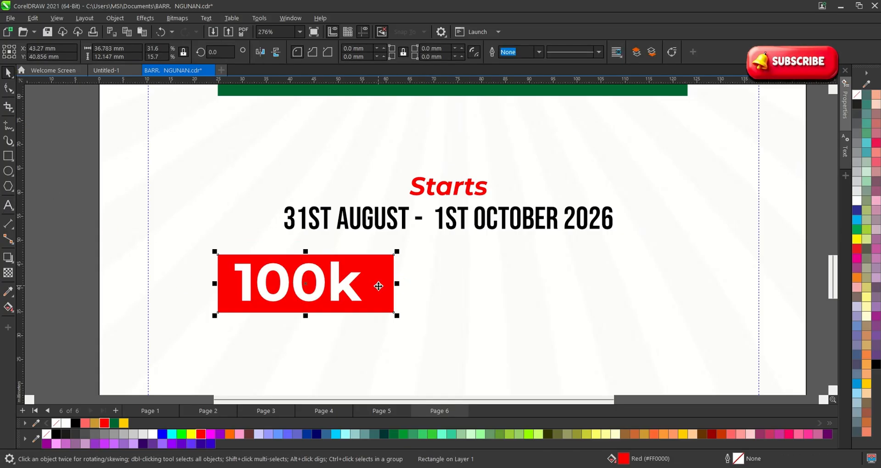
scroll(272, 289, up, 1)
click(272, 289)
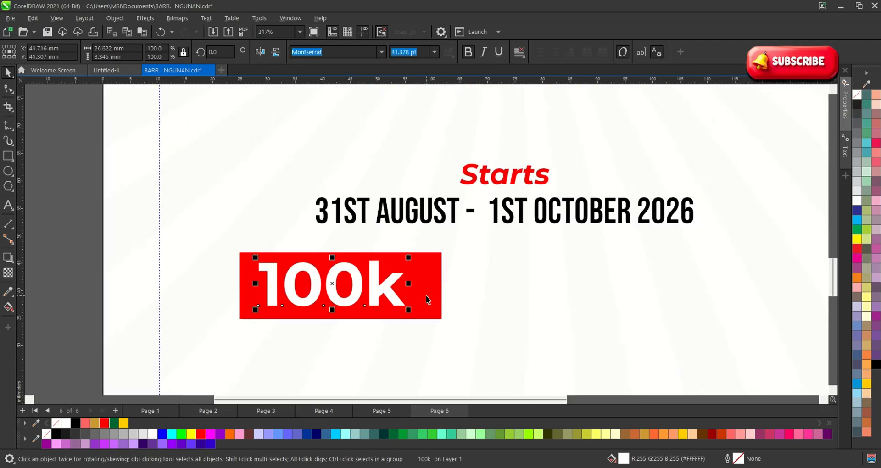
shift+click(425, 297)
drag(425, 297, 460, 287)
scroll(377, 277, down, 3)
Scale the 100k price block down to 83.3% and move it up beside the dates.
drag(763, 325, 268, 251)
scroll(261, 249, down, 2)
click(604, 291)
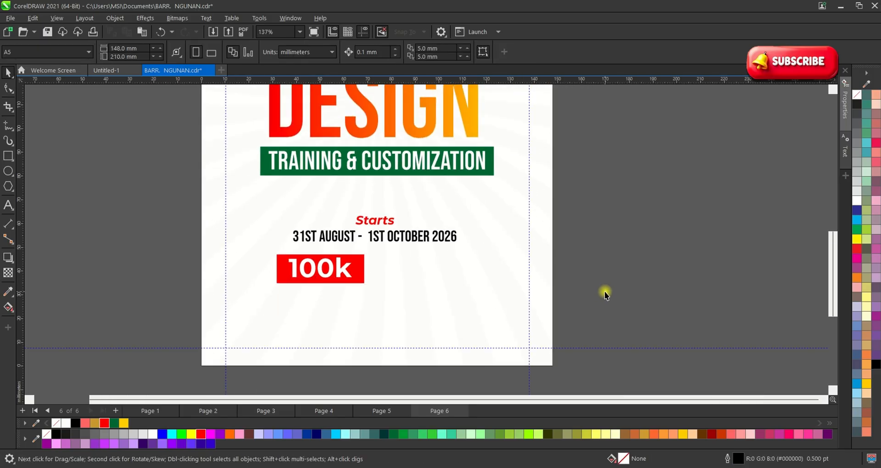
drag(576, 303, 238, 251)
scroll(273, 255, up, 1)
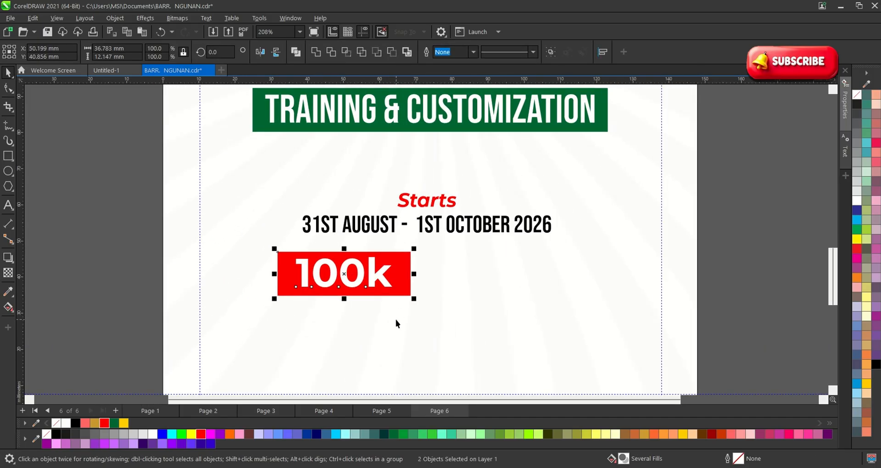
drag(414, 300, 395, 291)
drag(357, 273, 508, 271)
scroll(379, 267, down, 1)
scroll(377, 266, up, 1)
scroll(508, 270, up, 1)
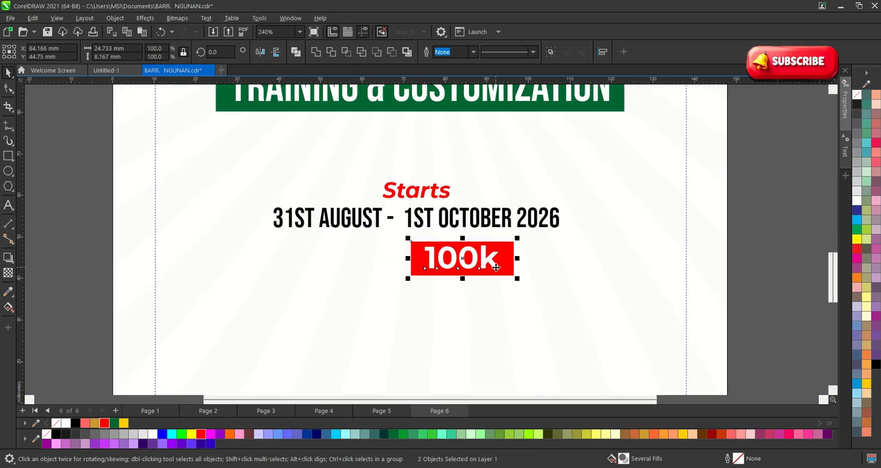
click(739, 261)
scroll(395, 262, up, 1)
Copy the 100k text to the left of the red box, make it black and reword it 'PRICE -'.
click(432, 256)
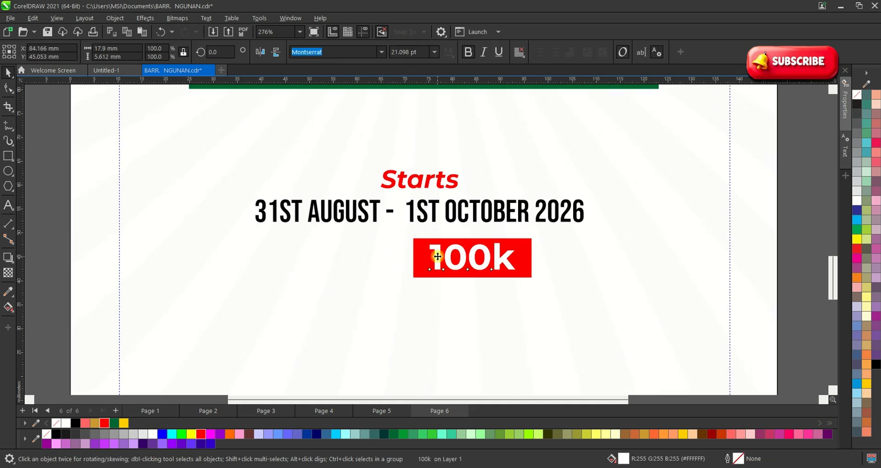
drag(437, 255, 275, 260)
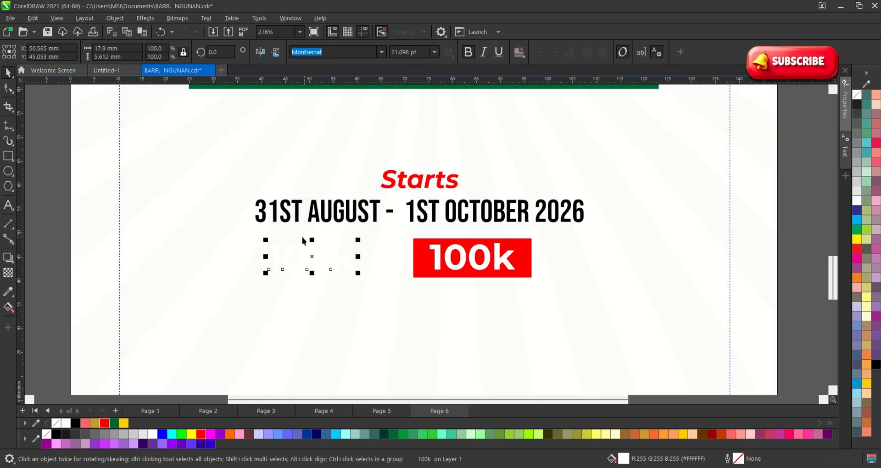
click(75, 423)
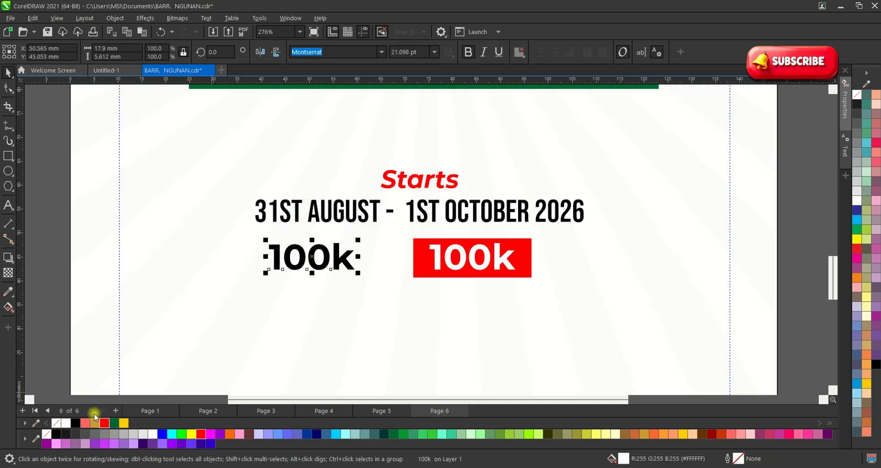
double_click(334, 263)
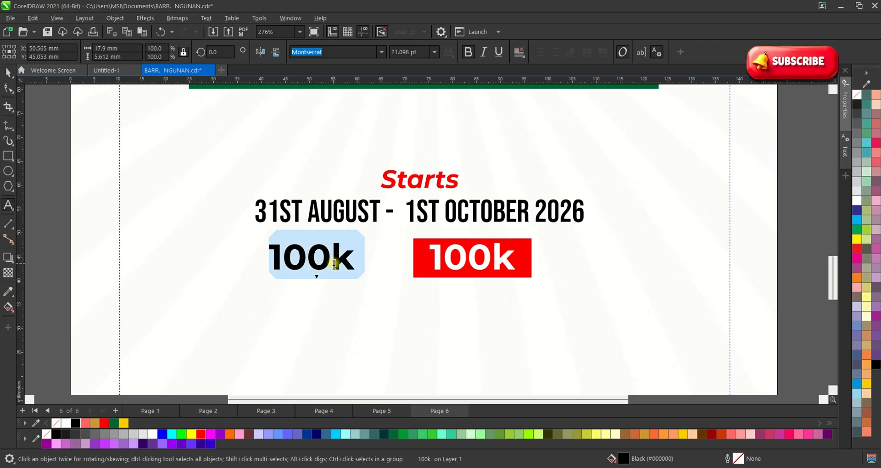
text(PRICE ER)
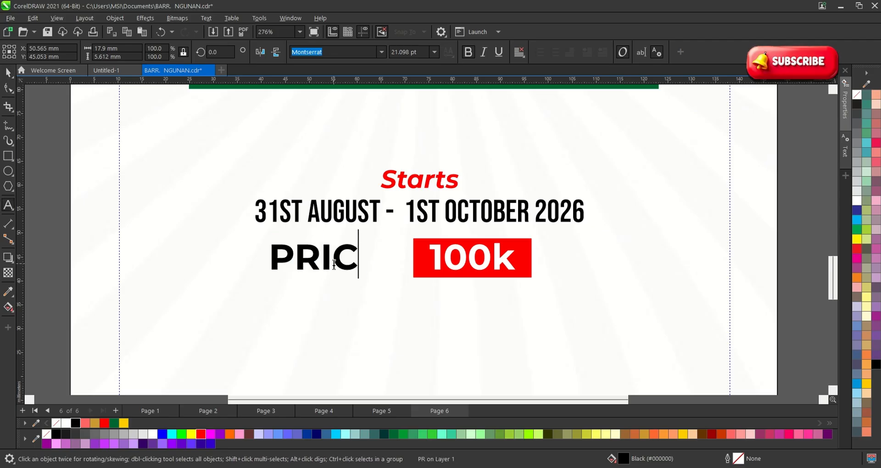
key(BackSpace)
key(BackSpace)
key(Escape)
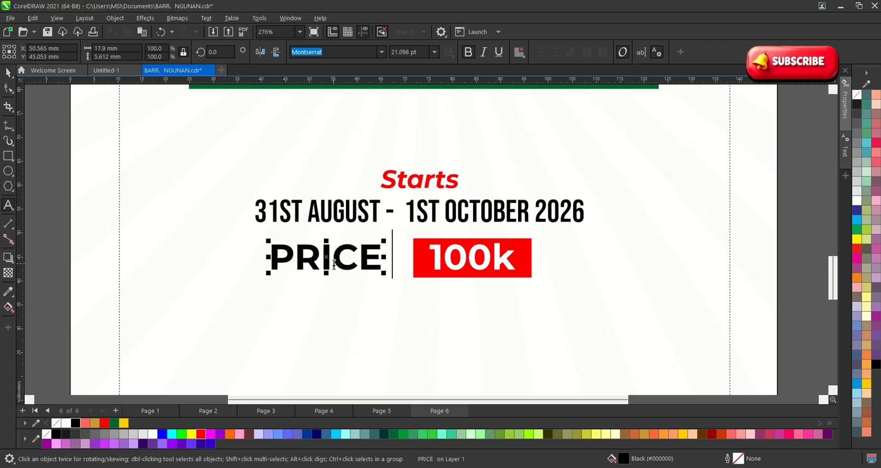
text(-)
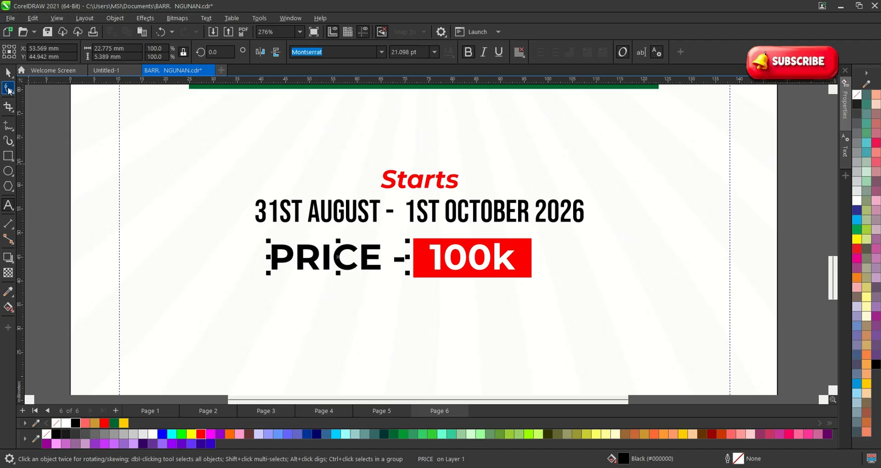
click(8, 72)
Resize the Starts, dates and PRICE 100k block to 101.4% and re-centre it under the banner.
scroll(127, 163, down, 2)
click(533, 237)
key(F2)
drag(92, 136, 450, 259)
scroll(378, 257, down, 2)
drag(669, 287, 238, 169)
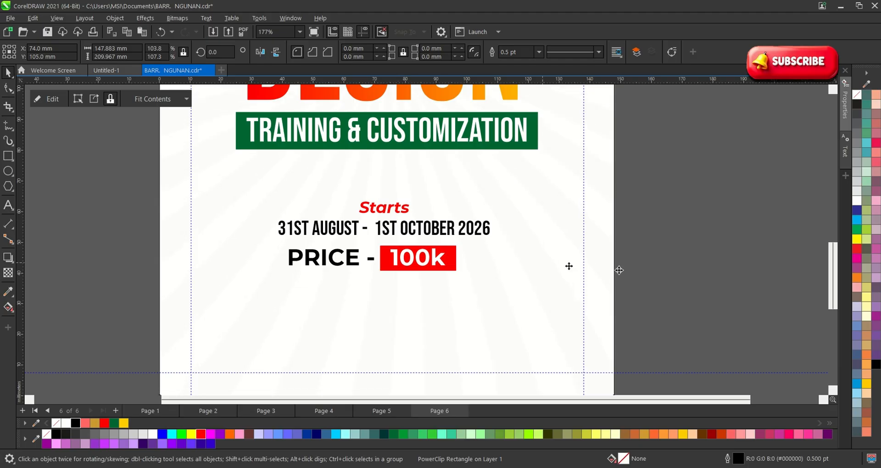
drag(652, 289, 212, 180)
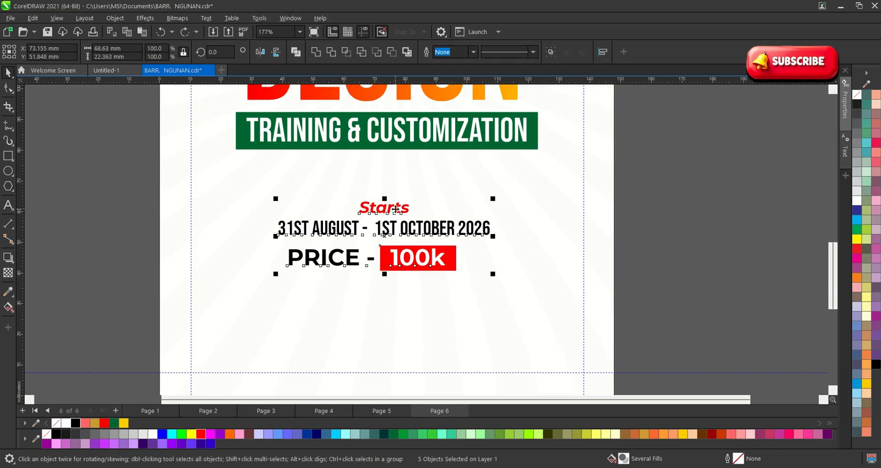
drag(394, 209, 393, 202)
drag(491, 191, 484, 195)
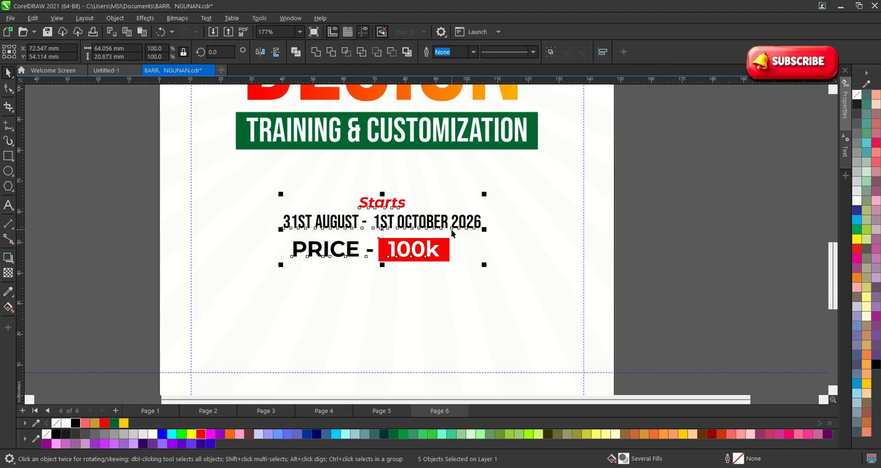
drag(459, 222, 504, 192)
click(58, 185)
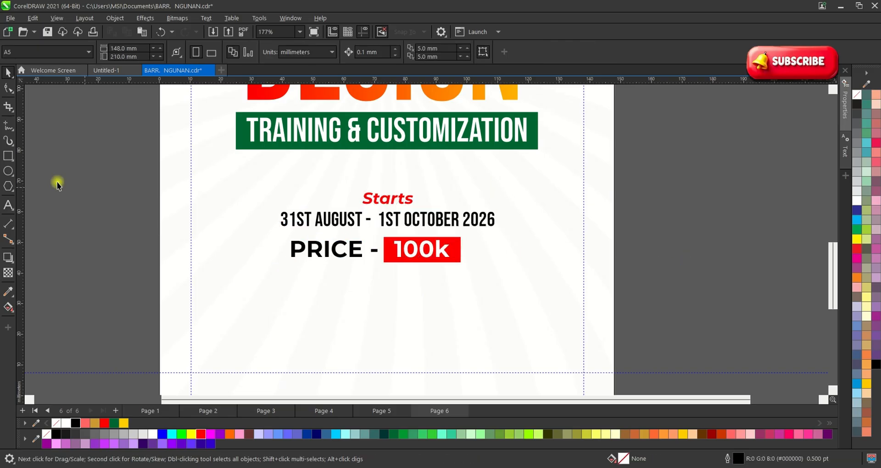
Draw a straight divider line above Starts and give it a dotted line style.
click(14, 133)
click(34, 164)
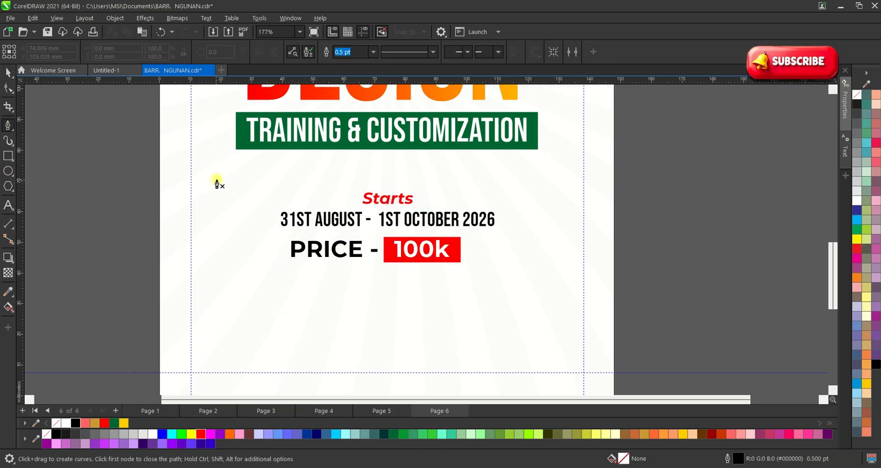
click(558, 176)
key(space)
scroll(387, 178, up, 2)
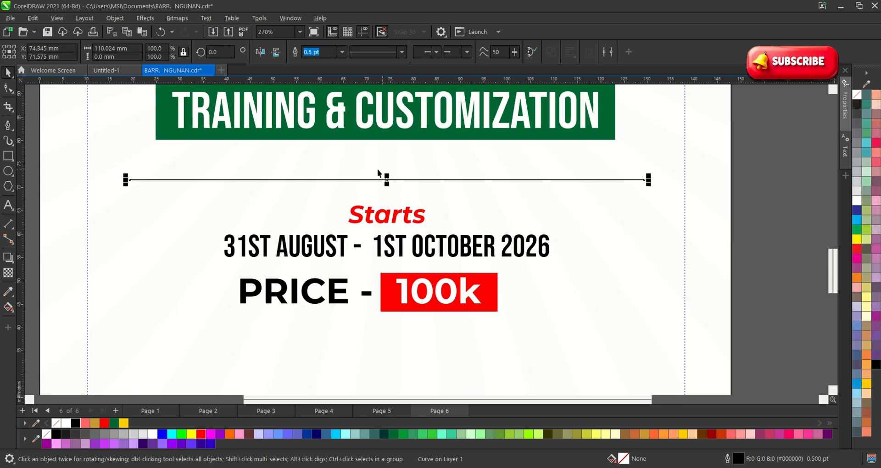
click(402, 51)
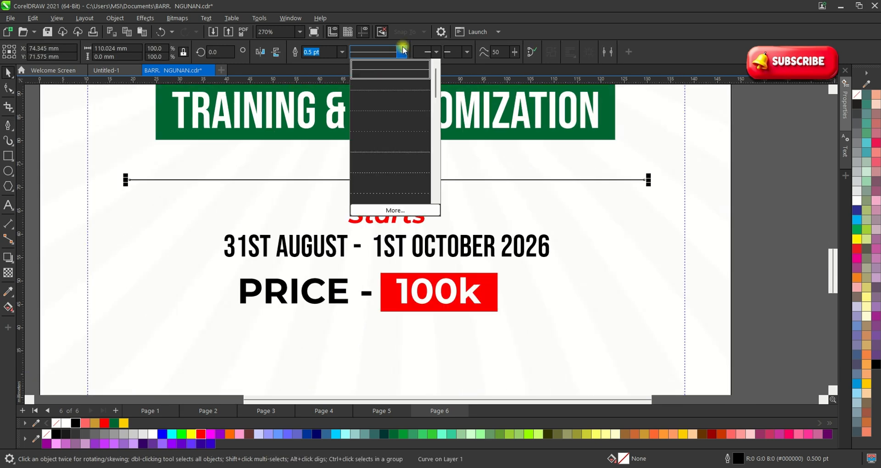
click(390, 192)
scroll(516, 230, down, 5)
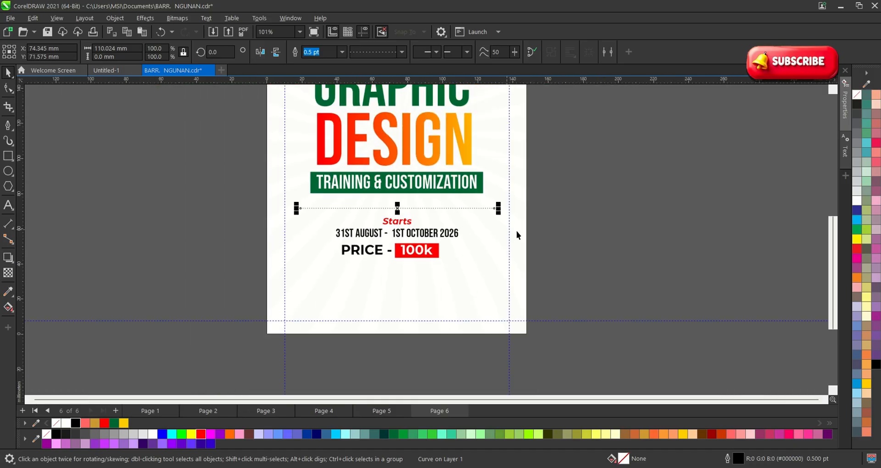
click(578, 252)
Drop a copy of the dotted divider below the PRICE 100k line.
scroll(508, 262, down, 2)
scroll(518, 261, up, 1)
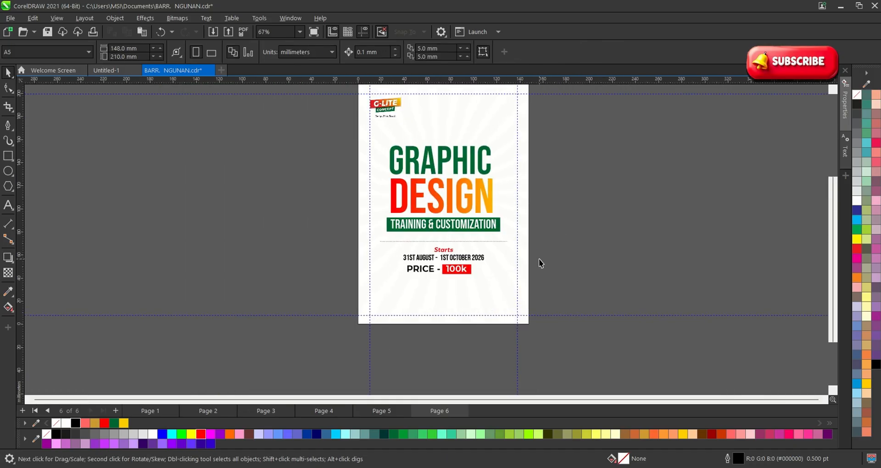
scroll(551, 260, up, 1)
scroll(428, 300, down, 1)
scroll(433, 155, up, 2)
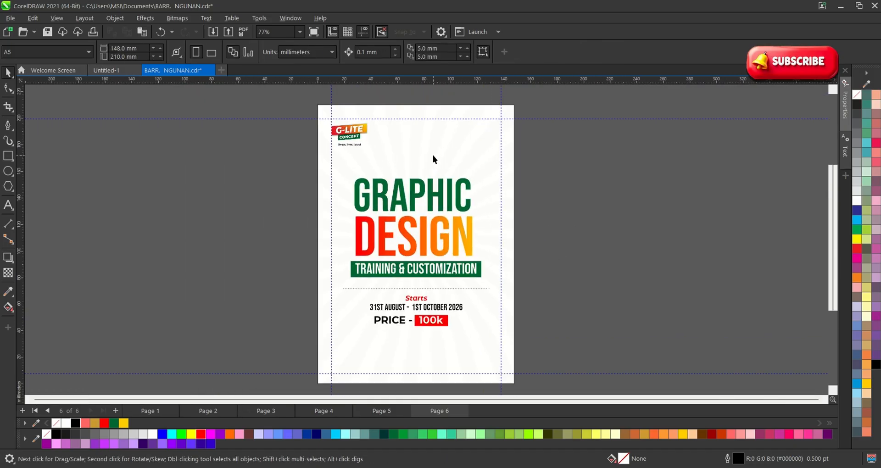
scroll(440, 348, up, 1)
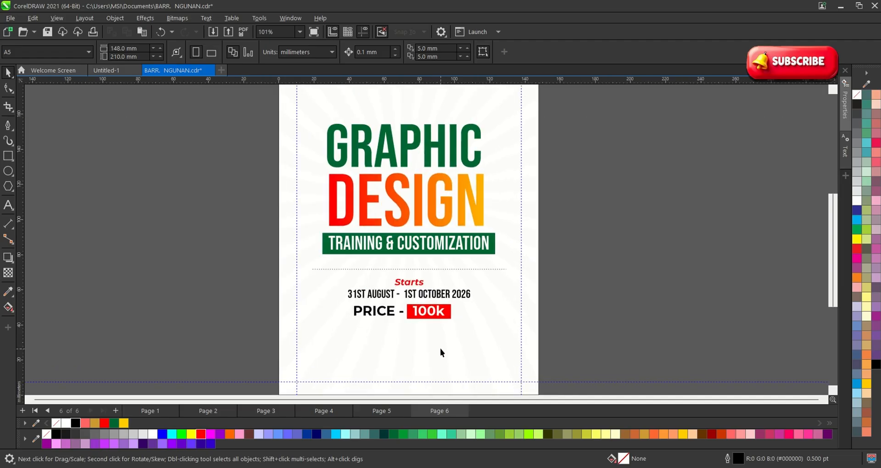
click(420, 269)
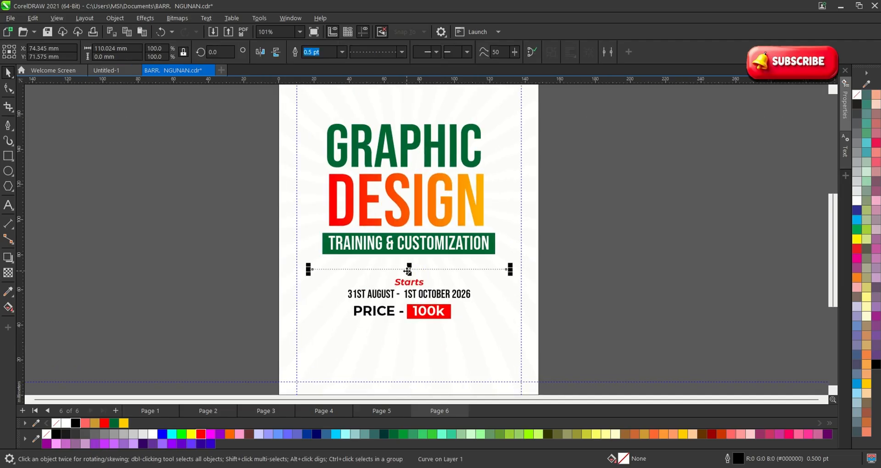
drag(408, 269, 414, 341)
scroll(411, 338, down, 2)
Set the background rectangle's outline width to None.
key(z)
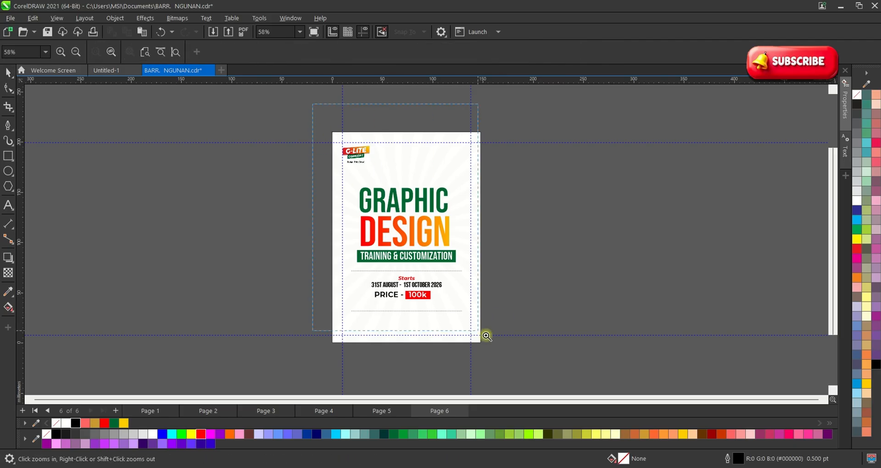
drag(486, 335, 577, 388)
scroll(400, 119, up, 1)
click(461, 157)
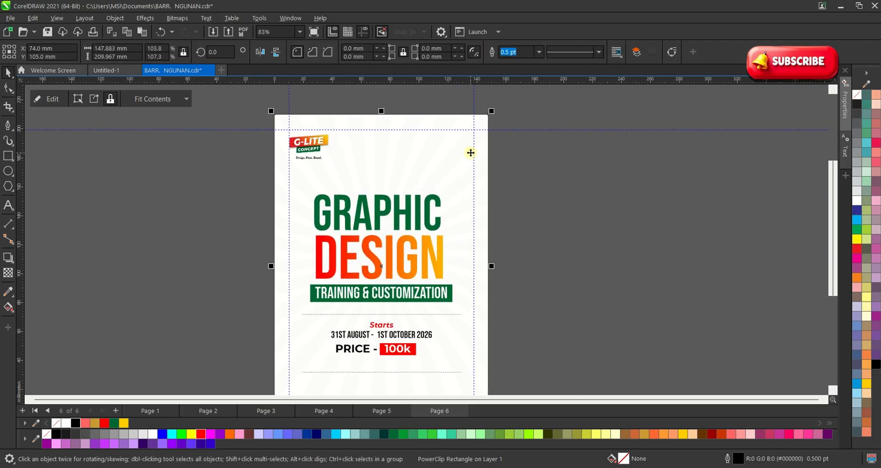
click(540, 54)
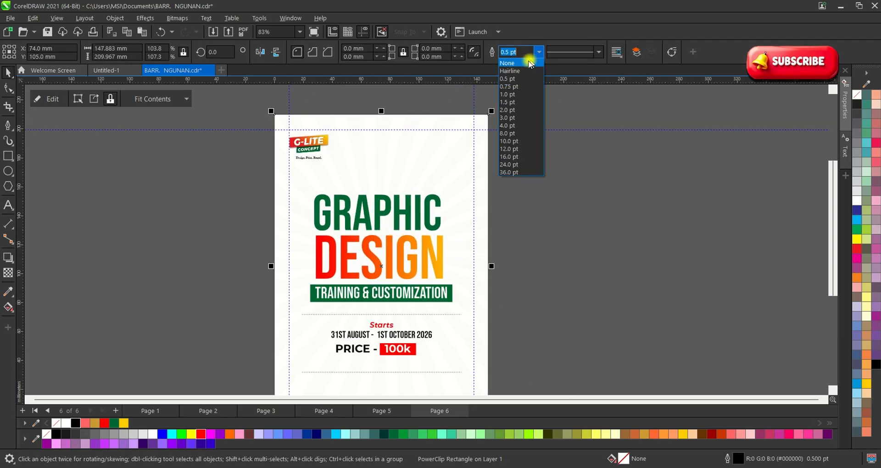
click(529, 61)
click(568, 199)
Nudge the G-LITE logo slightly right and down, and move the GRAPHIC DESIGN block slightly up.
scroll(327, 164, up, 1)
drag(304, 139, 307, 144)
scroll(309, 141, down, 1)
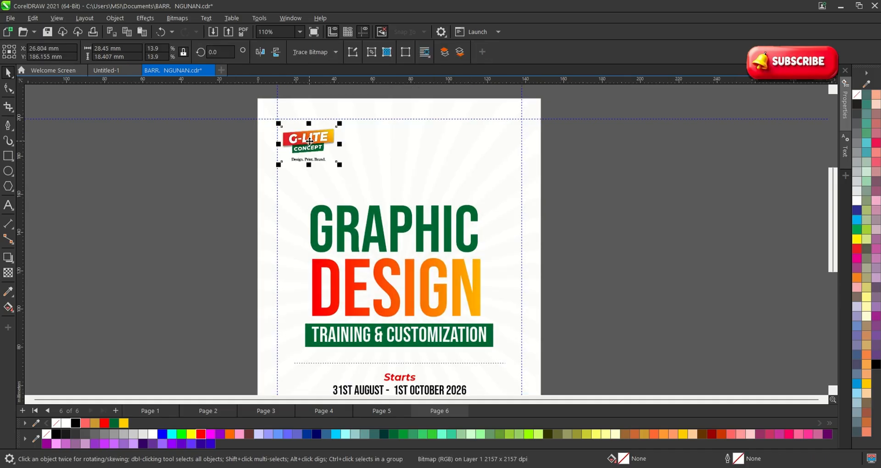
click(554, 308)
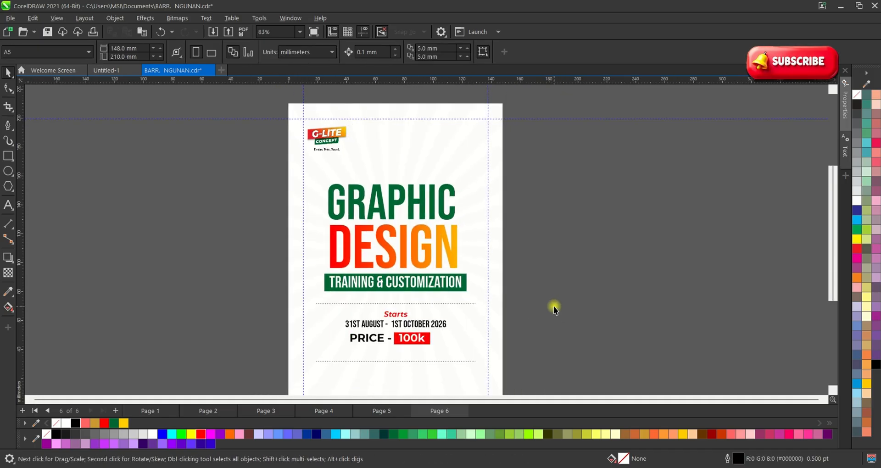
drag(299, 164, 298, 164)
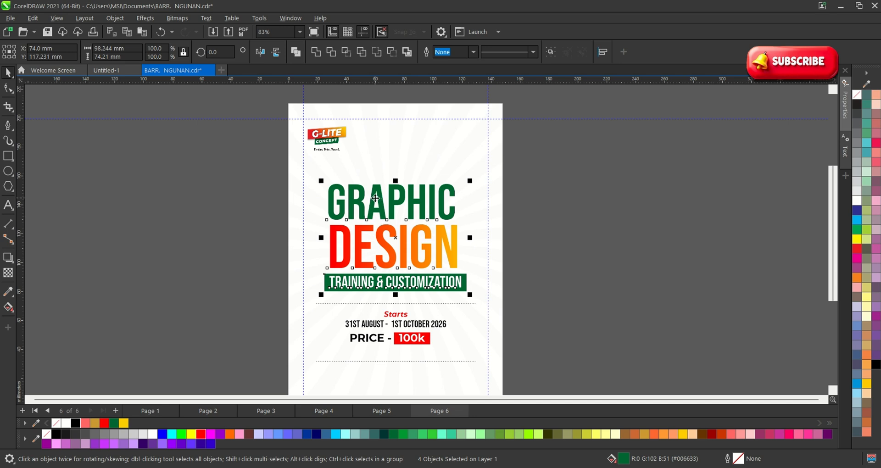
drag(375, 197, 376, 191)
scroll(397, 328, up, 1)
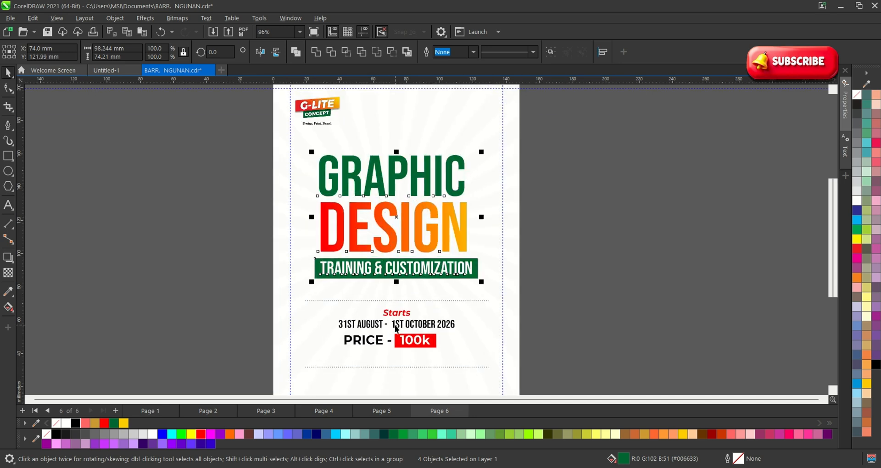
click(409, 308)
Raise the upper dotted divider slightly, then zoom in on the lower flyer.
click(405, 300)
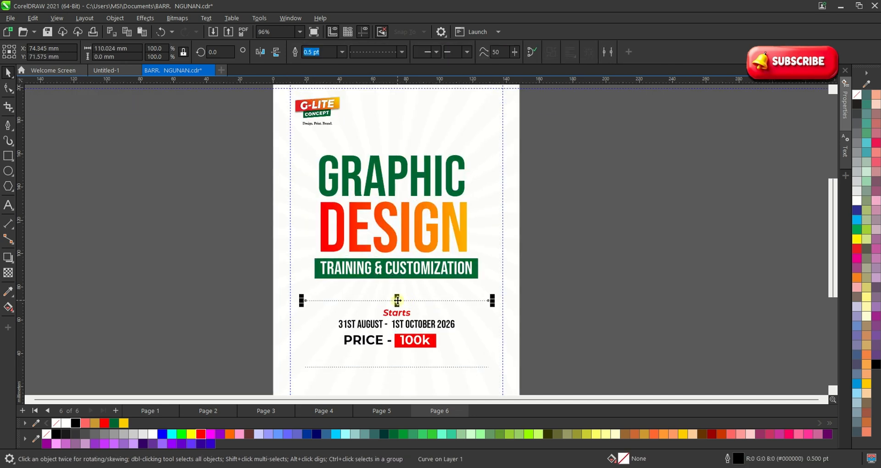
drag(397, 300, 400, 294)
scroll(400, 294, down, 2)
key(z)
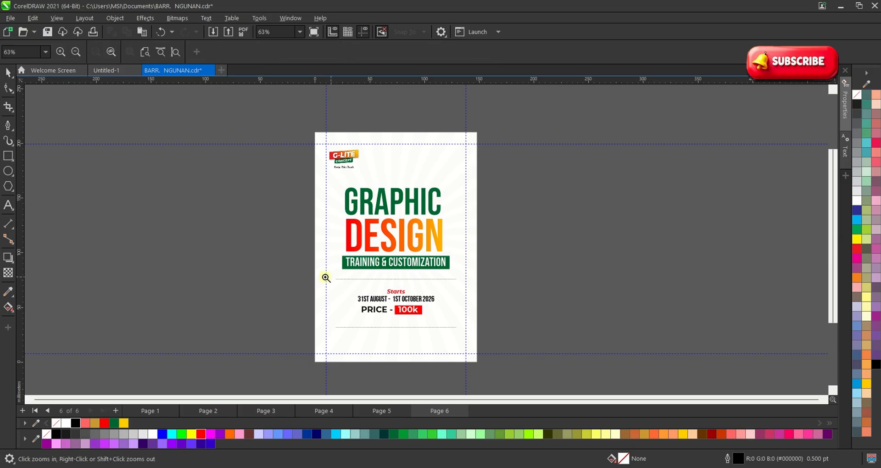
drag(323, 160, 563, 388)
key(space)
scroll(342, 312, up, 5)
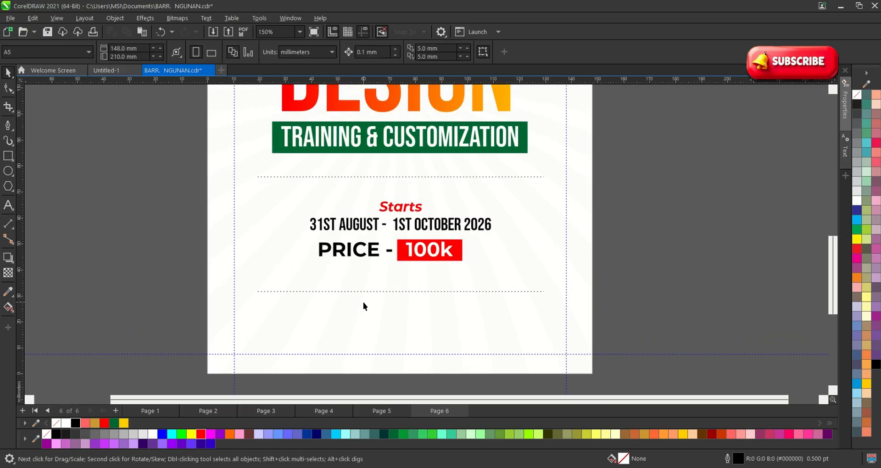
Copy the date line below the lower divider, retype it as CONTACT US, and centre it on the page.
click(360, 215)
click(360, 215)
drag(360, 215, 370, 314)
double_click(370, 315)
key(ctrl+a)
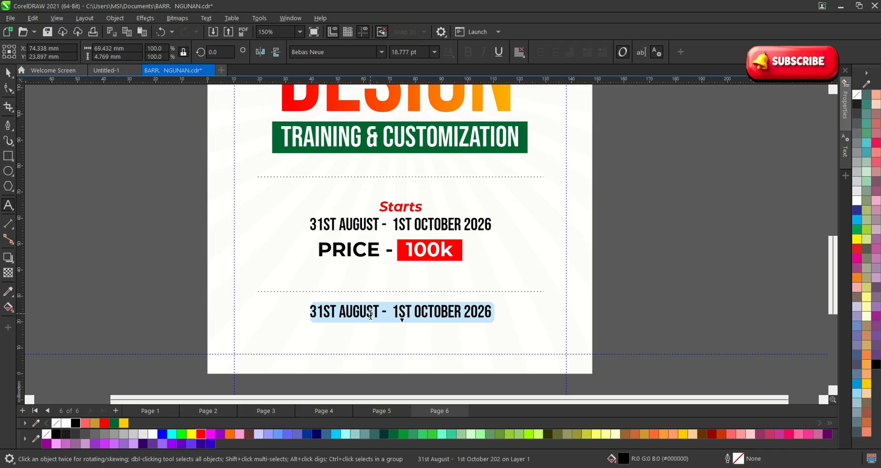
text(CONTA)
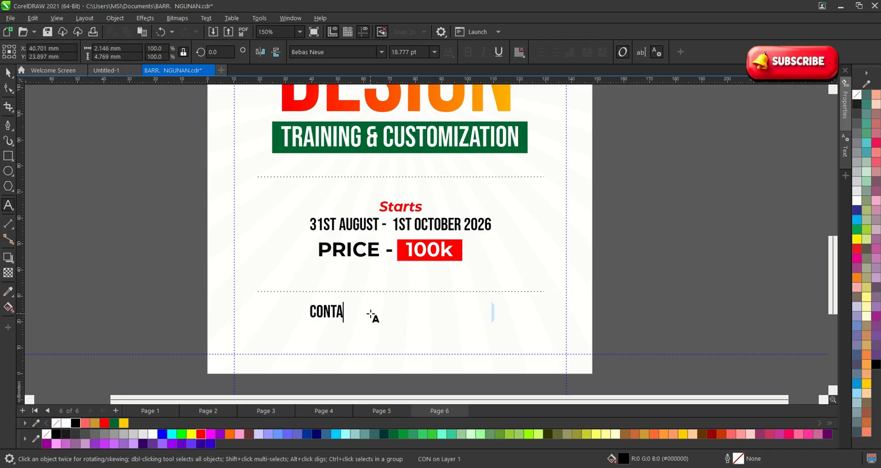
text(CE)
text( US E)
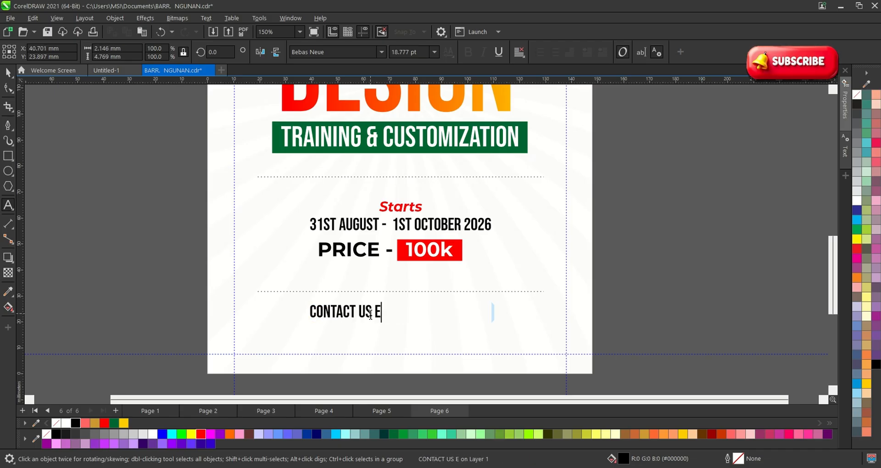
key(Escape)
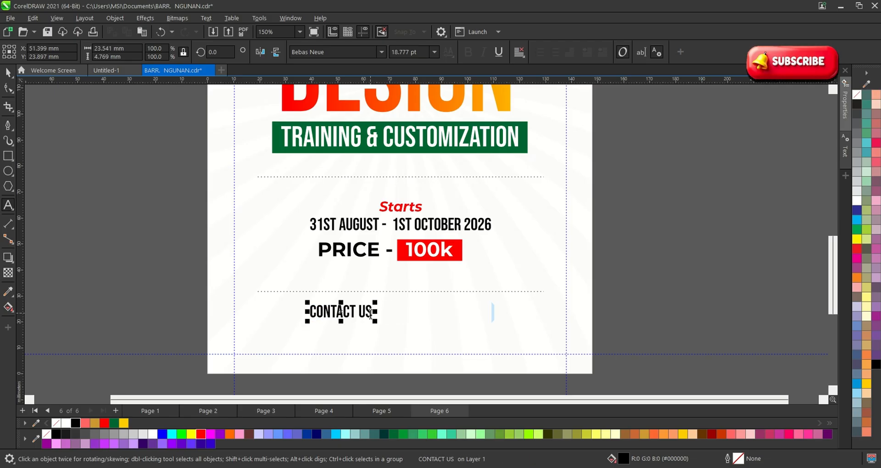
click(7, 72)
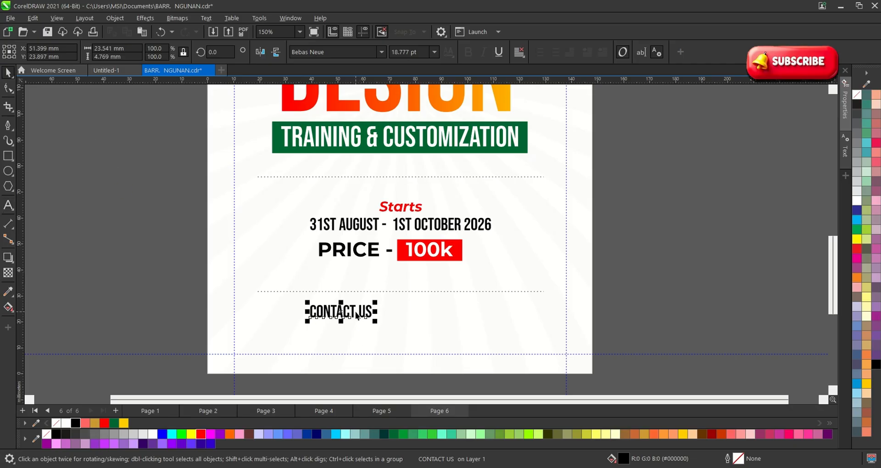
shift+click(456, 323)
key(c)
click(657, 319)
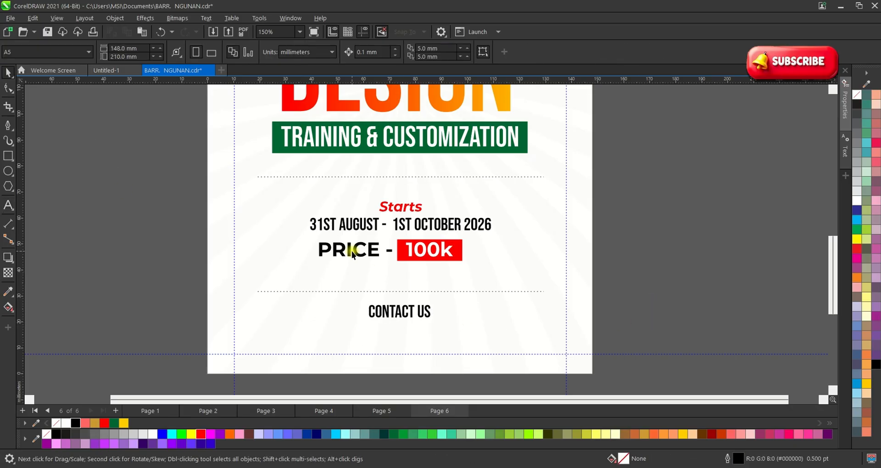
Drop a copy of the red Starts text below CONTACT US.
scroll(352, 254, up, 1)
drag(409, 202, 425, 348)
right_click(424, 348)
Replace the Starts copy with the first contact phone number, spaced into digit groups.
scroll(425, 348, up, 2)
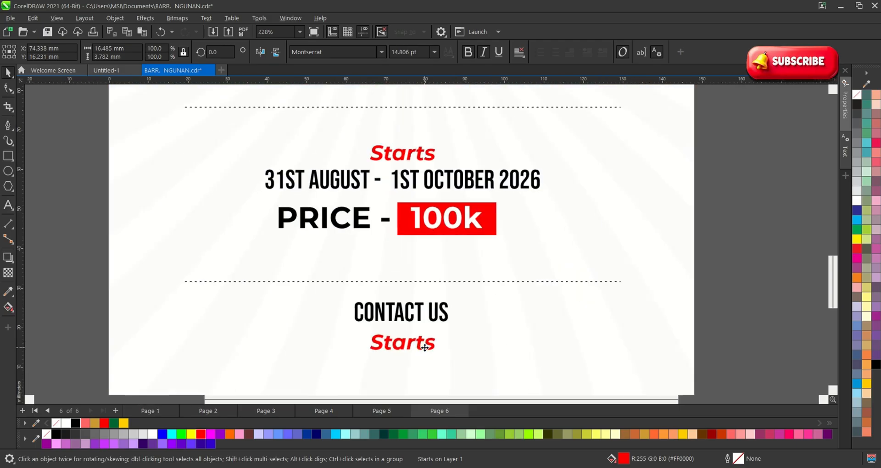
scroll(425, 348, up, 1)
double_click(425, 348)
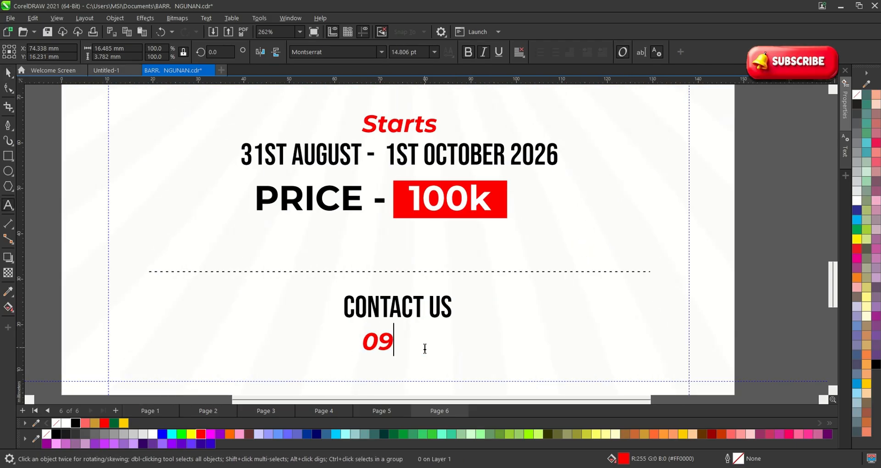
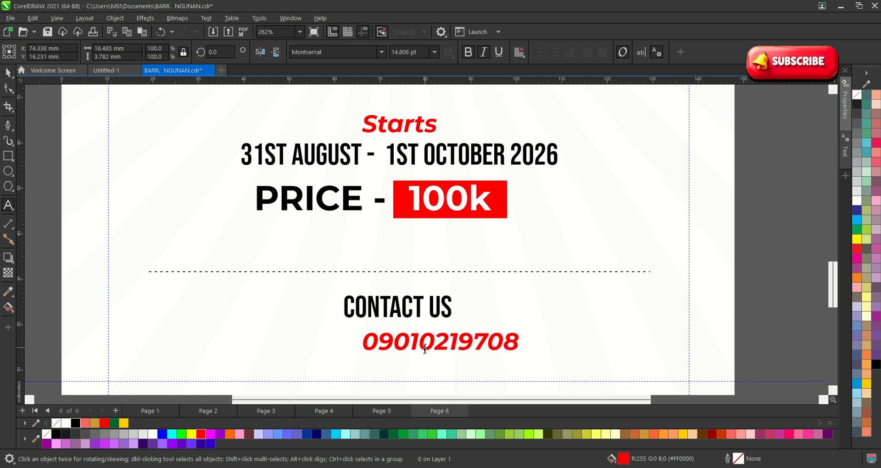
click(464, 340)
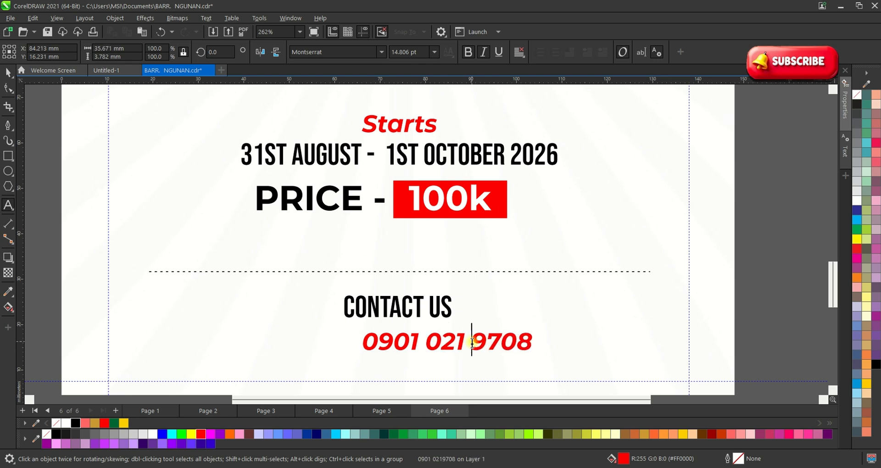
click(7, 73)
Append // and the second contact phone number, spacing its digit groups.
double_click(530, 344)
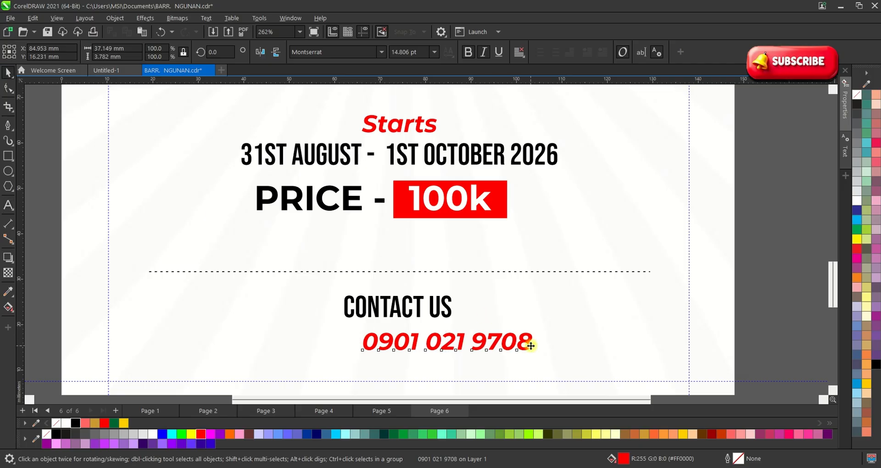
text(/)
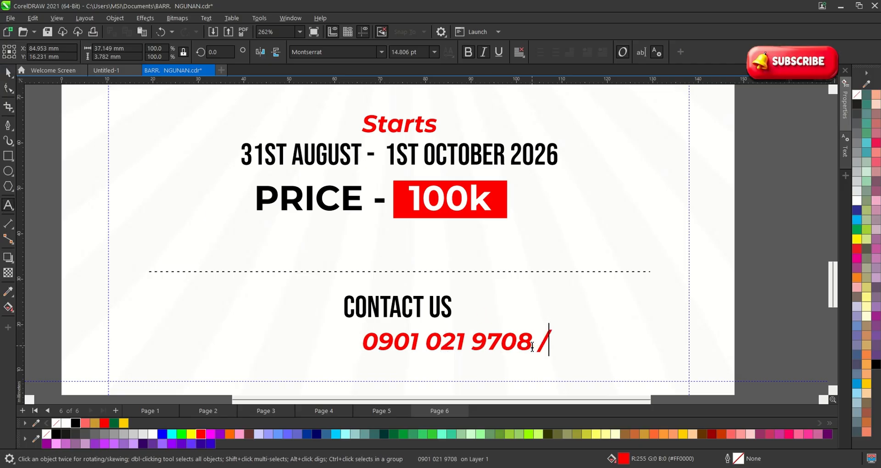
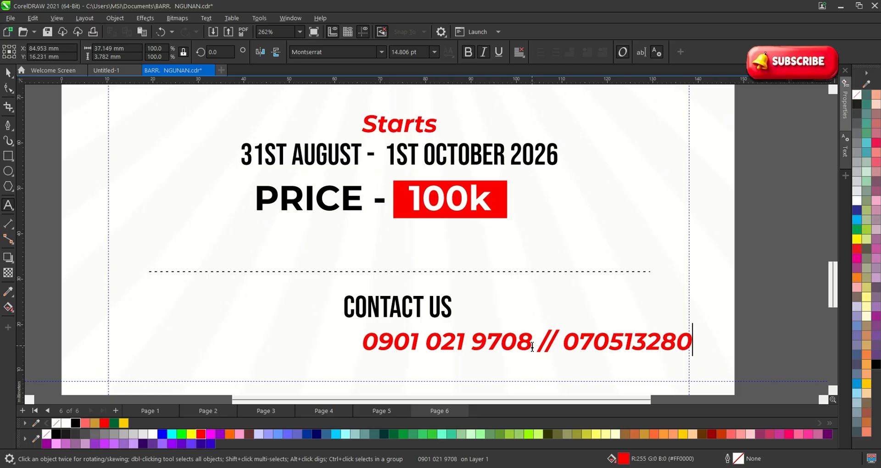
key(Left)
key(Left)
key(Left)
key(Left)
key(Left)
key(Left)
key(Left)
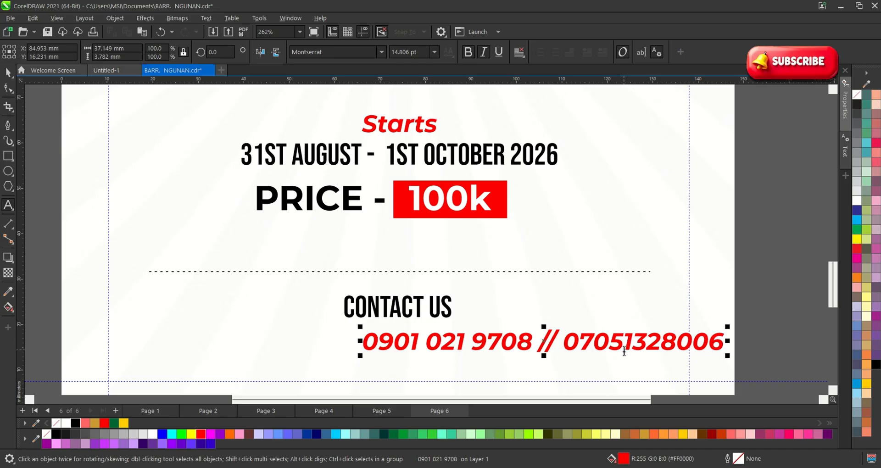
key(Right)
key(Right)
key(Right)
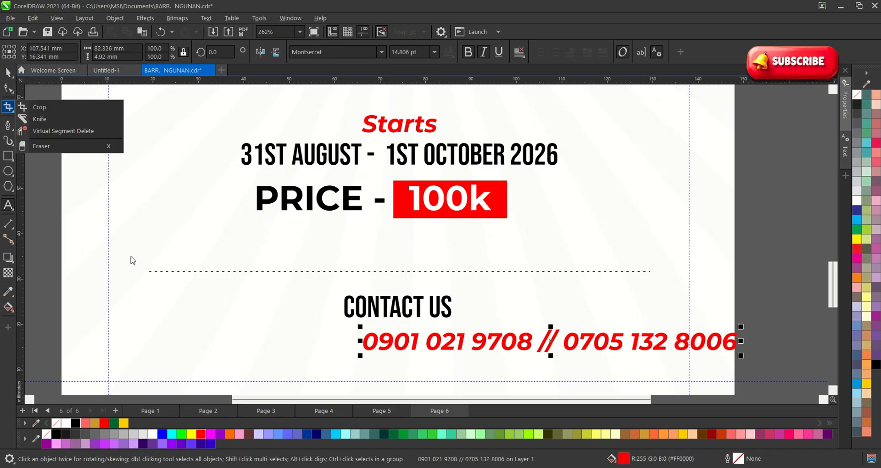
click(8, 88)
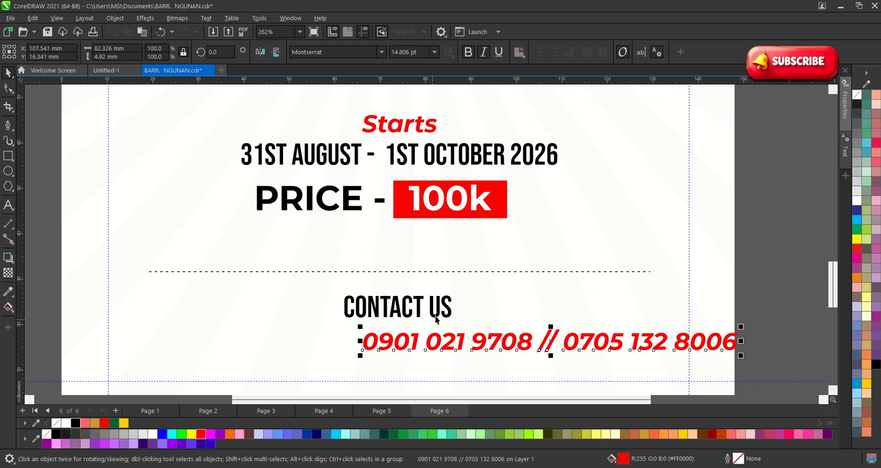
scroll(436, 320, down, 2)
Centre the phone-number line on the page and turn off its italic.
click(550, 344)
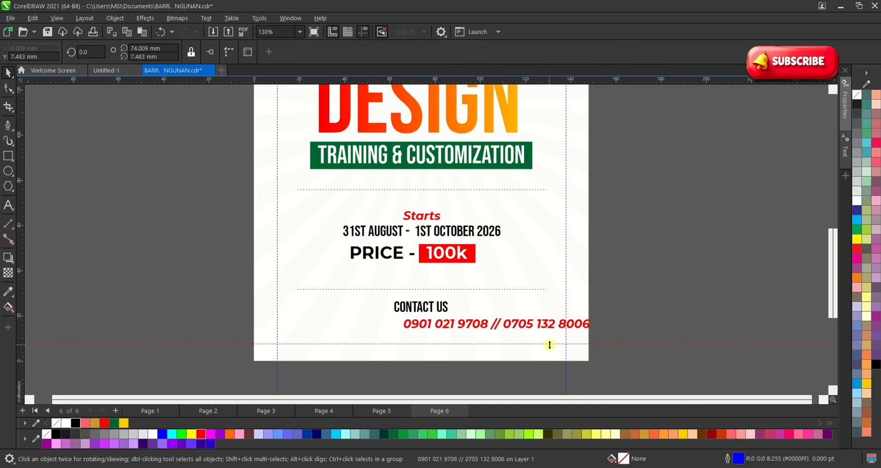
click(543, 326)
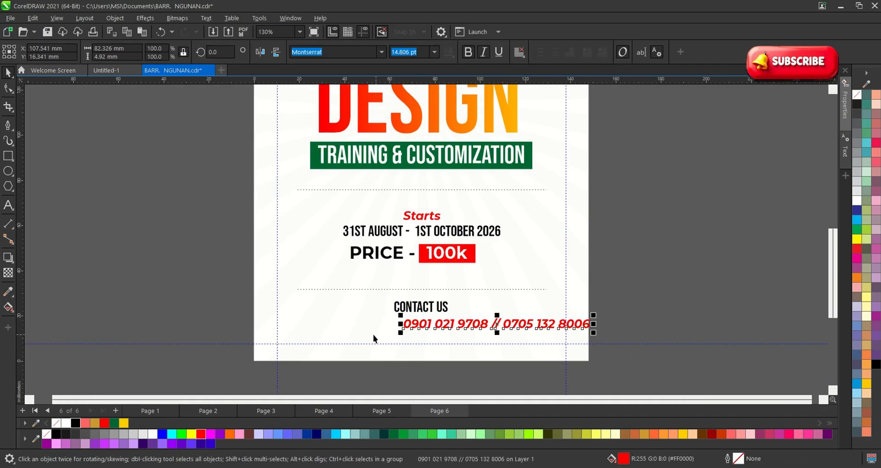
shift+click(296, 321)
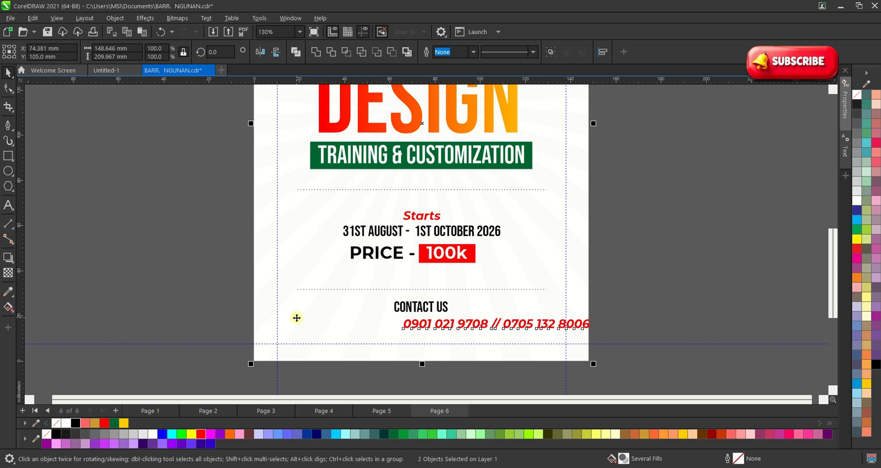
key(c)
click(531, 357)
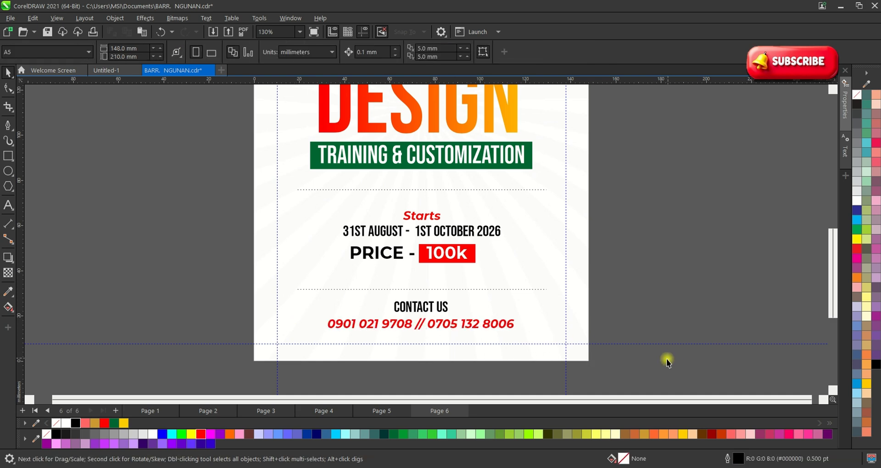
scroll(443, 369, up, 4)
click(440, 304)
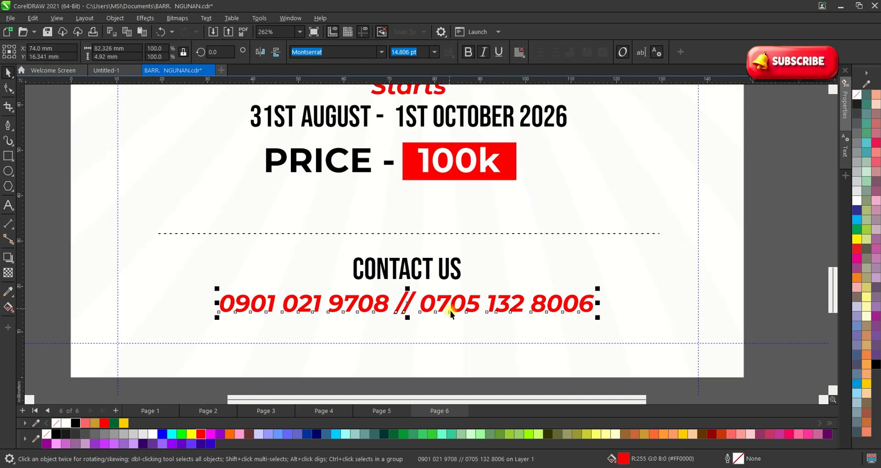
click(483, 53)
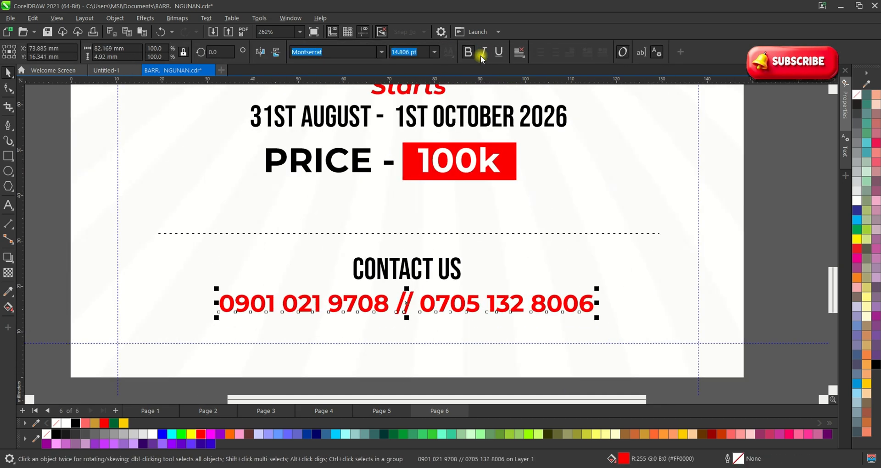
Set CONTACT US in Montserrat without bold and shrink it to 11.808 pt.
scroll(419, 258, up, 1)
drag(428, 271, 430, 272)
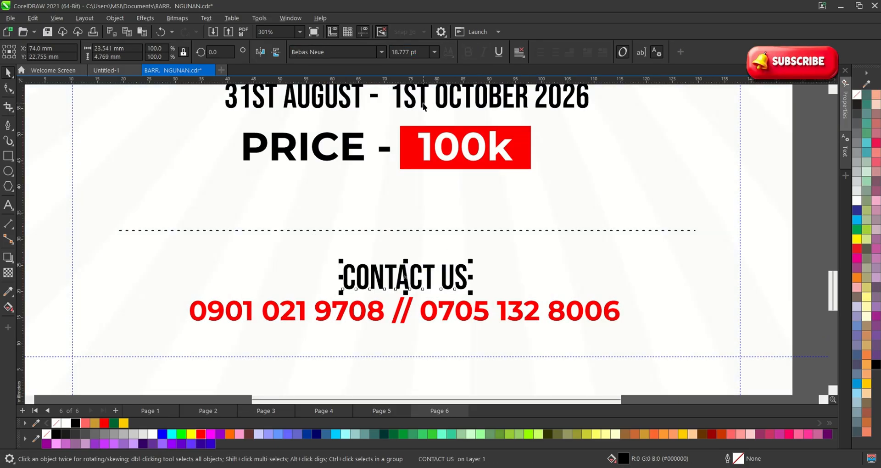
click(449, 304)
scroll(443, 310, down, 2)
click(433, 290)
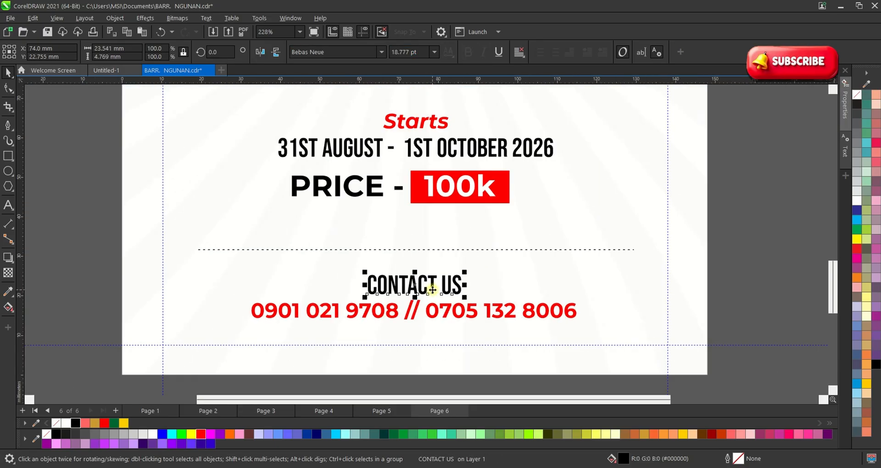
click(335, 52)
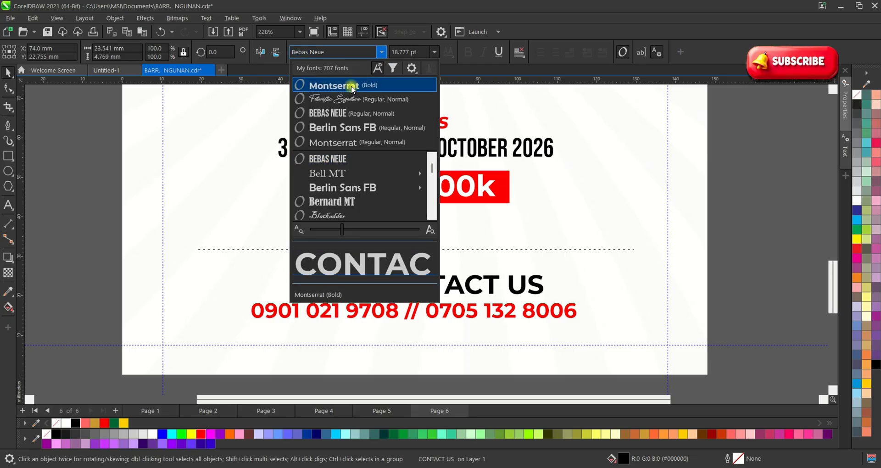
click(351, 85)
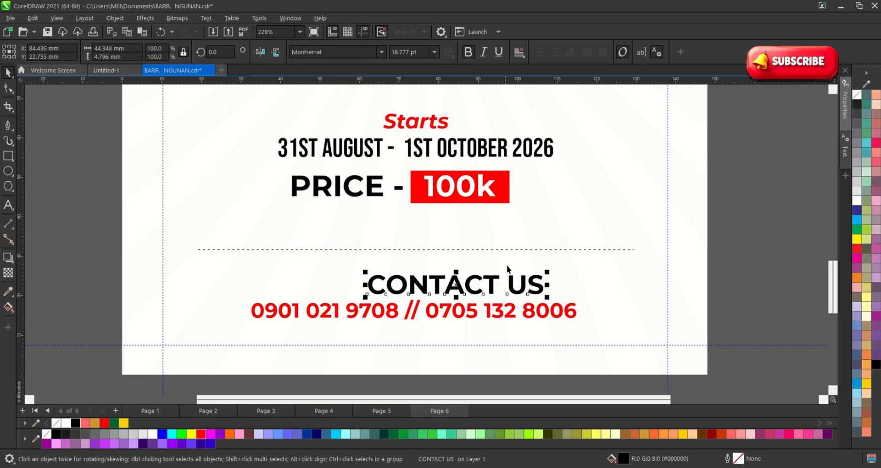
click(469, 52)
drag(547, 272, 287, 273)
Centre the phone number under CONTACT US and select both contact lines.
shift+click(448, 312)
key(F3)
click(513, 294)
key(c)
click(571, 240)
Make Starts regular italic with bold off, and scale it down slightly.
scroll(371, 153, up, 1)
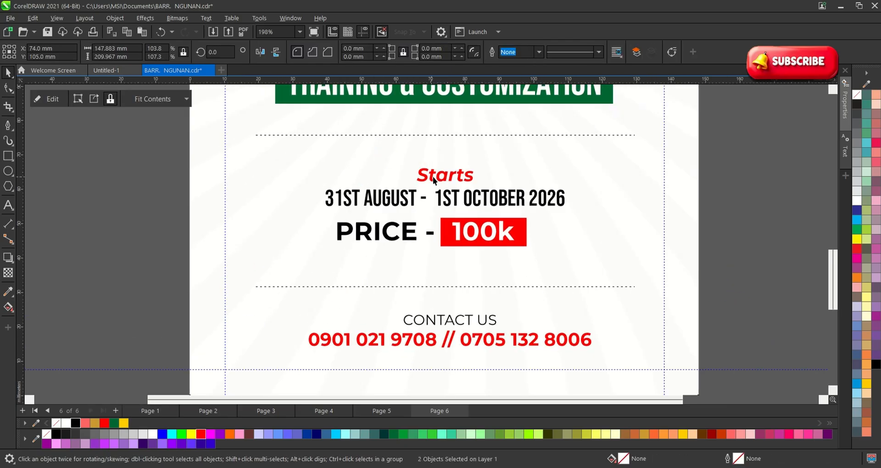
click(432, 177)
click(471, 52)
click(481, 52)
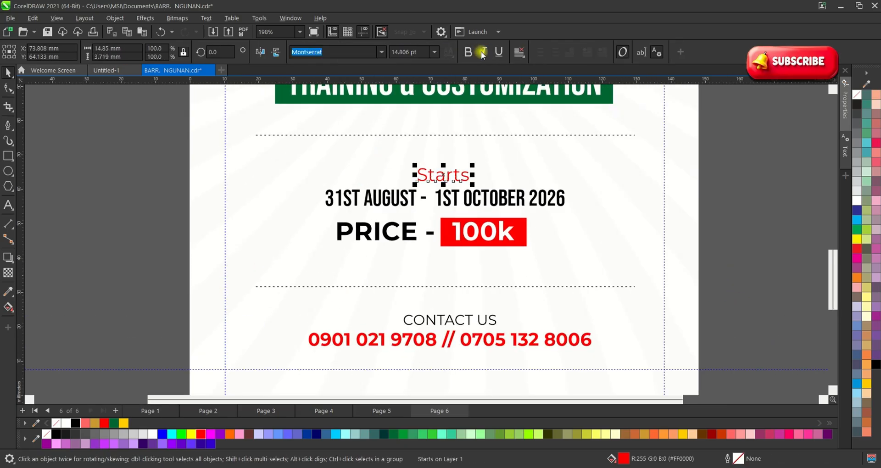
scroll(452, 182, up, 1)
click(468, 52)
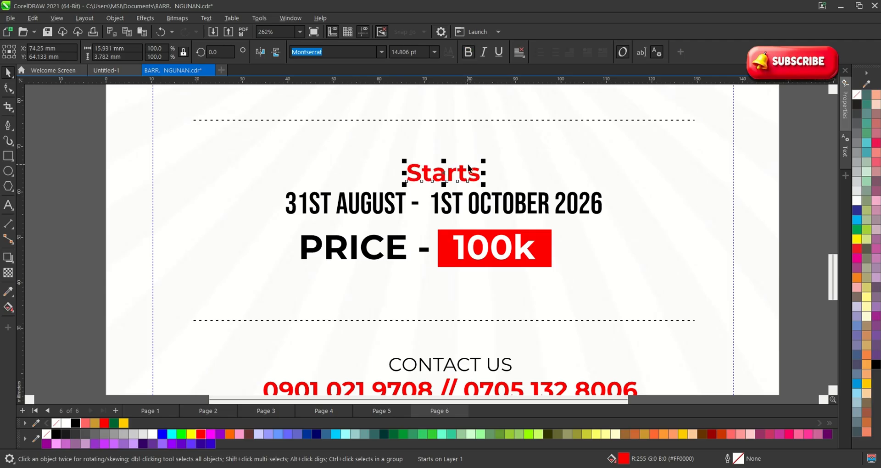
click(481, 52)
click(469, 53)
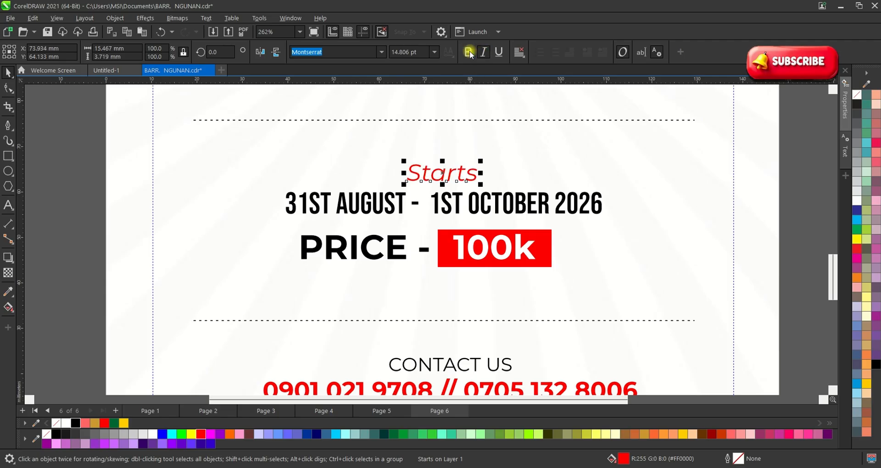
drag(479, 160, 475, 163)
scroll(437, 159, down, 2)
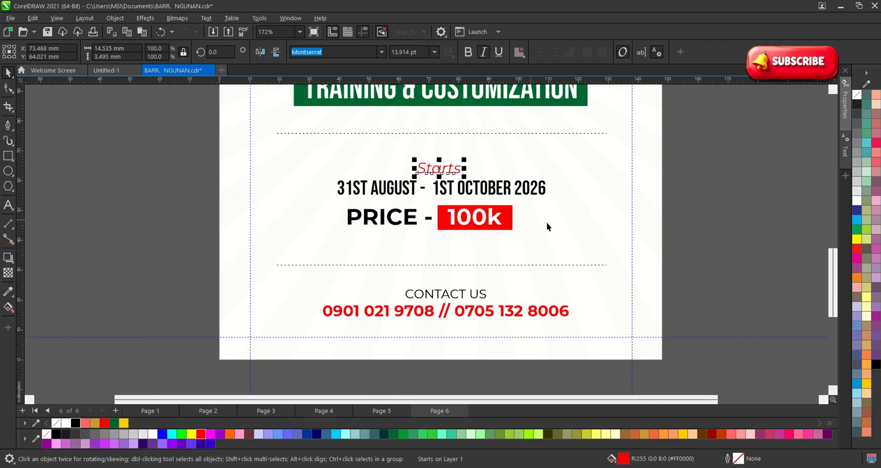
click(654, 227)
Change the PRICE label from bold to regular weight.
scroll(499, 204, up, 1)
drag(500, 217, 472, 160)
scroll(472, 161, up, 2)
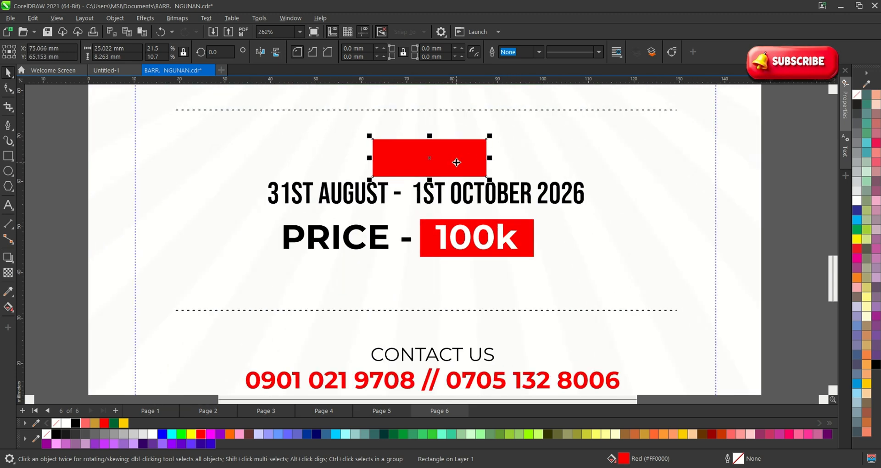
key(ctrl+z)
scroll(368, 252, up, 1)
click(368, 250)
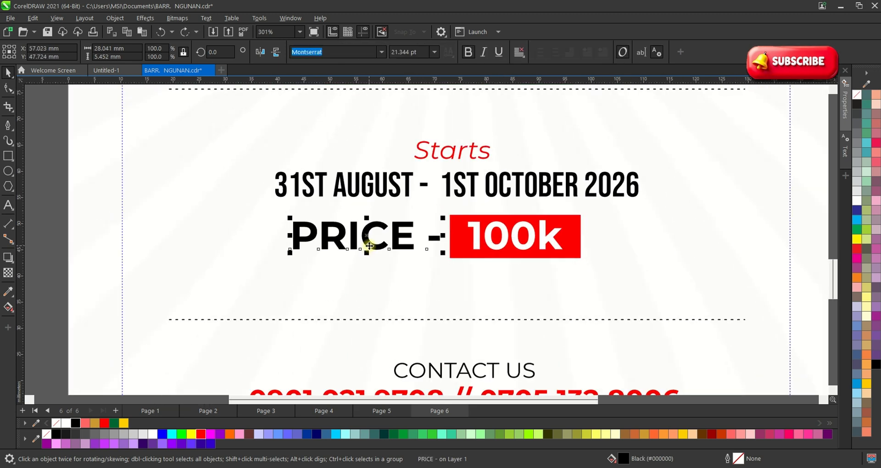
click(468, 52)
Nudge the PRICE – 100k line slightly upward, re-centred under the dates.
scroll(359, 228, down, 2)
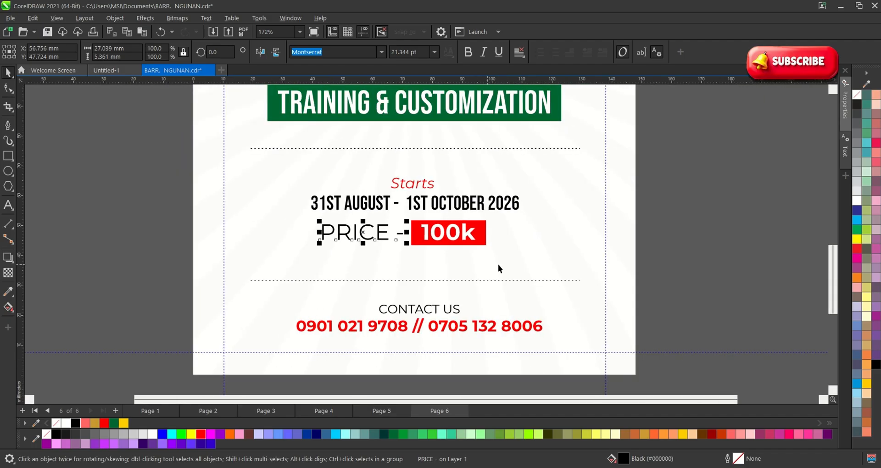
drag(690, 257, 307, 209)
scroll(407, 234, up, 1)
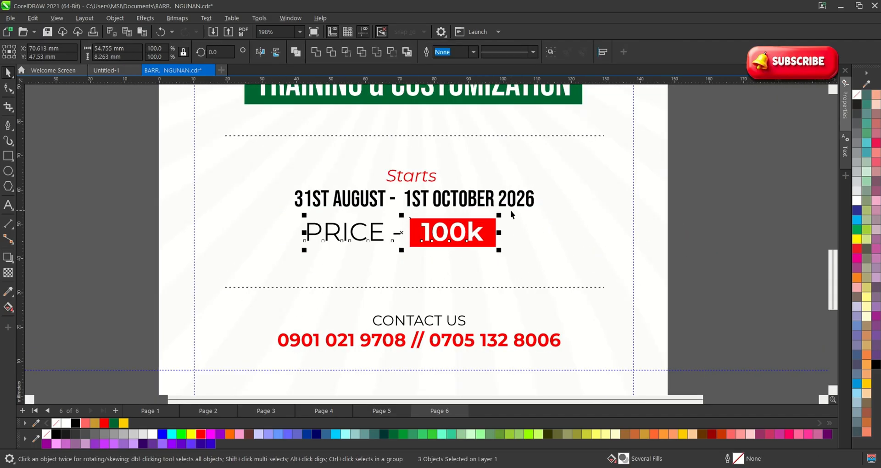
drag(443, 234, 444, 230)
click(656, 248)
click(657, 249)
scroll(512, 206, down, 2)
scroll(466, 221, up, 2)
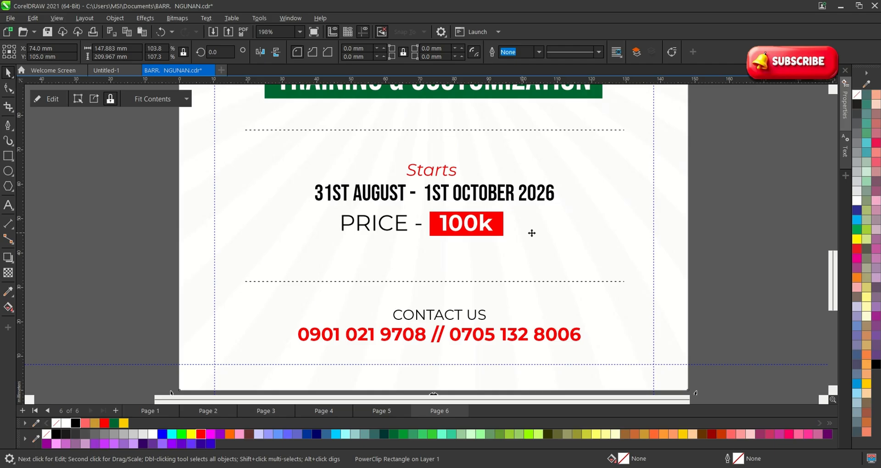
click(716, 246)
Move the bottom guideline up to 36.217 mm and raise the lower divider and contact text.
scroll(444, 214, down, 5)
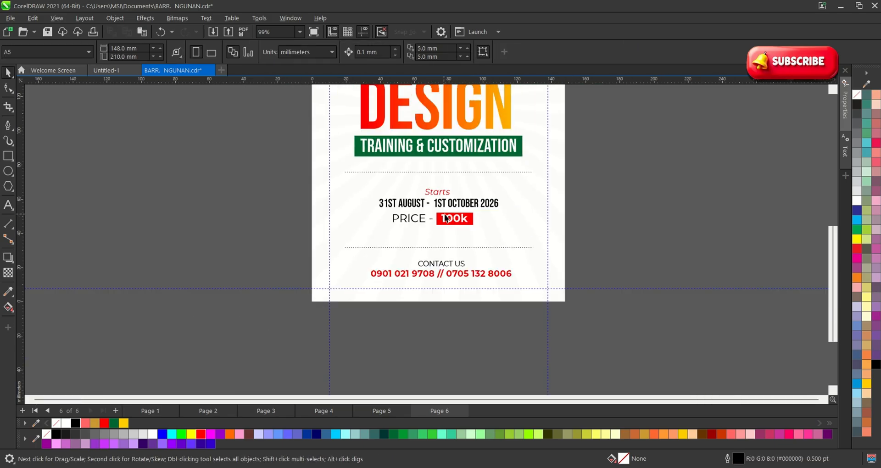
drag(625, 288, 409, 239)
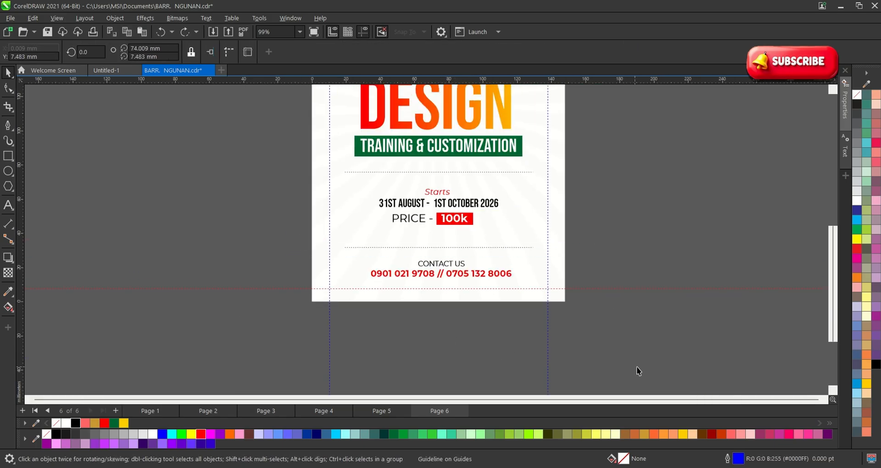
drag(634, 367, 258, 222)
scroll(427, 260, up, 2)
drag(448, 271, 450, 250)
Lower the top dotted divider toward Starts, then shift the whole information block upward.
click(448, 127)
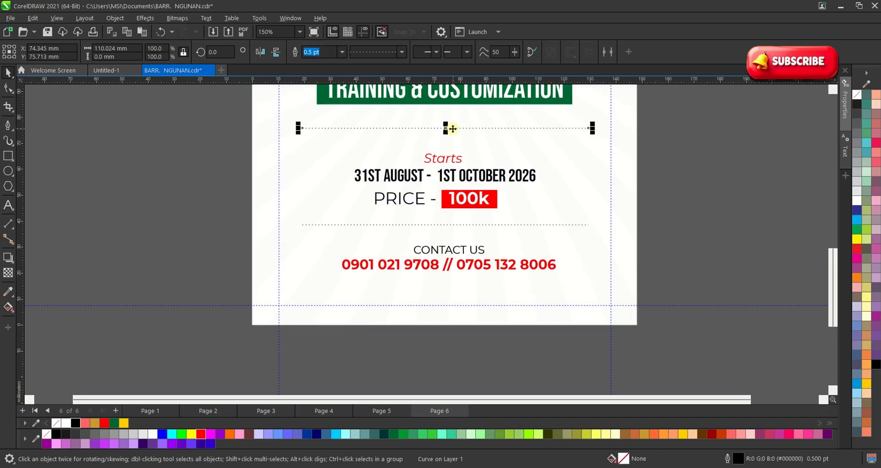
drag(448, 128, 451, 146)
drag(662, 361, 293, 138)
drag(454, 193, 454, 169)
scroll(418, 247, down, 5)
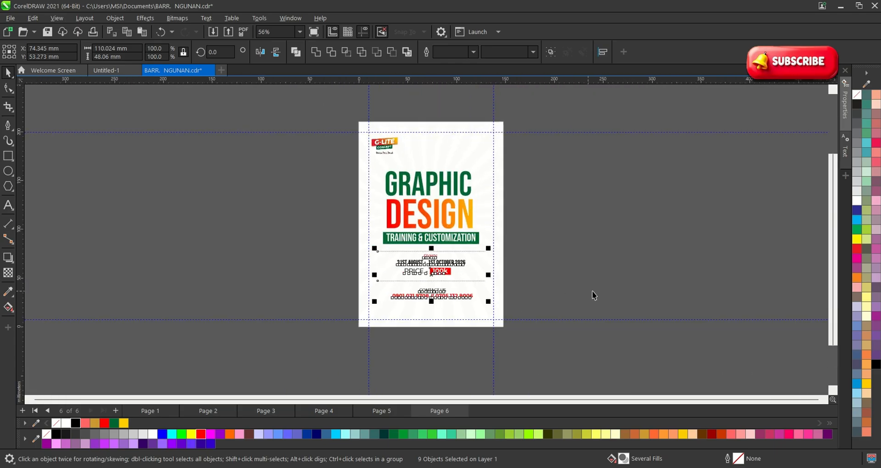
scroll(428, 324, up, 5)
Shorten the flyer background by pulling its bottom edge up.
click(420, 326)
scroll(420, 325, up, 1)
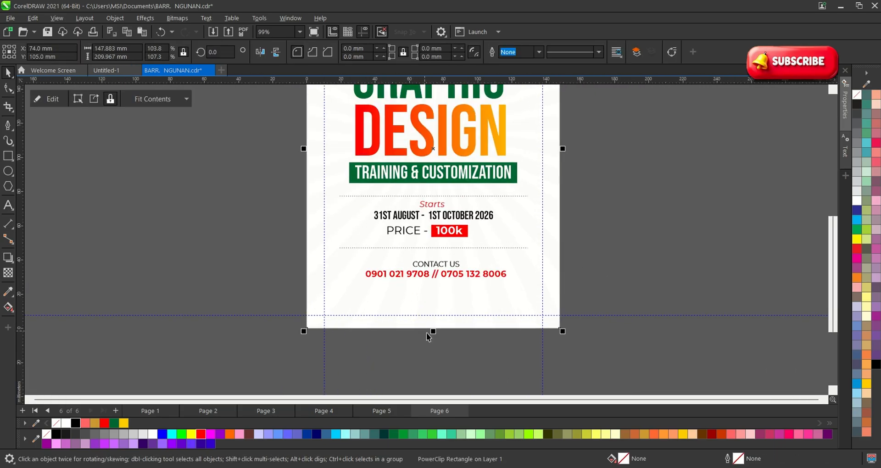
scroll(428, 337, up, 2)
drag(438, 328, 439, 277)
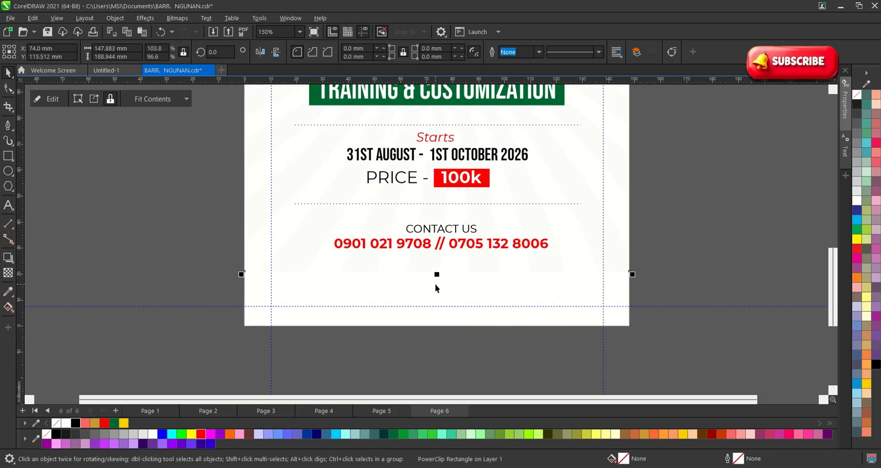
scroll(429, 301, down, 5)
Move every flyer object off the page to its right and zoom in on it.
click(542, 305)
drag(560, 324, 324, 101)
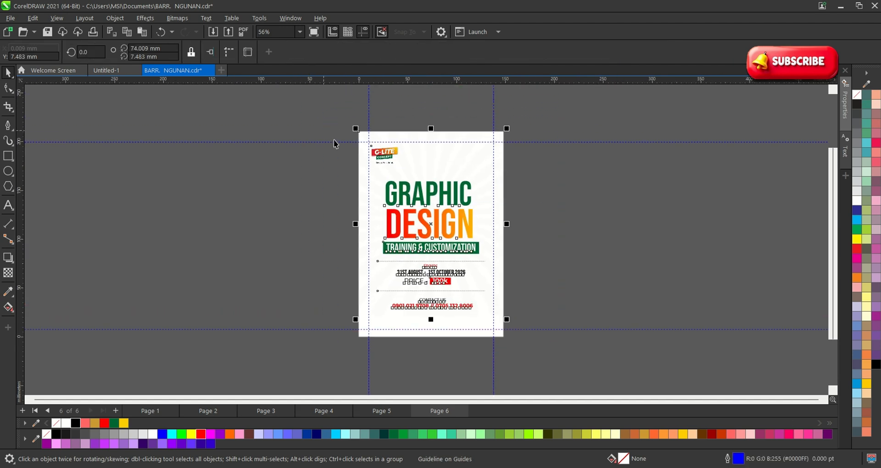
drag(373, 178, 546, 178)
key(z)
drag(509, 113, 740, 360)
Fill the flyer background with white and zoom to frame the finished flyer.
click(488, 321)
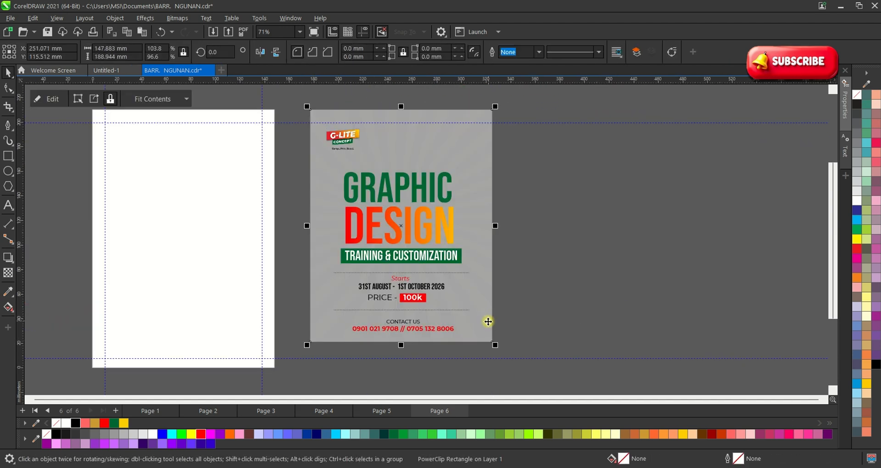
click(152, 433)
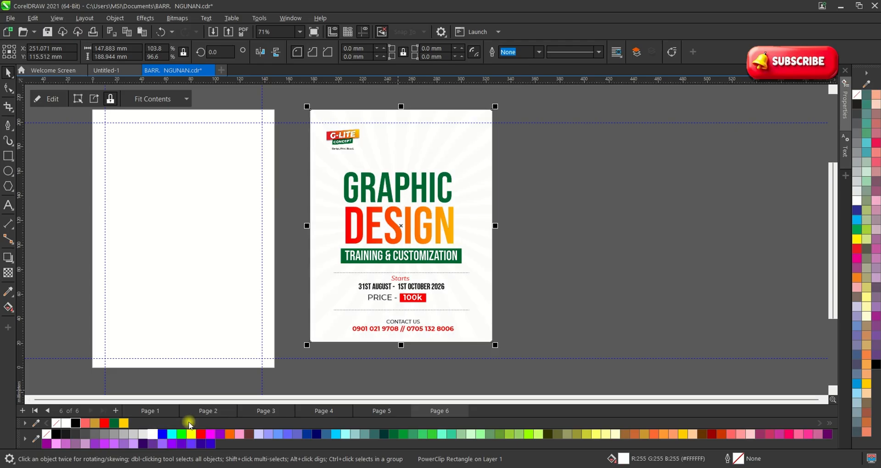
click(578, 291)
key(z)
drag(306, 108, 522, 370)
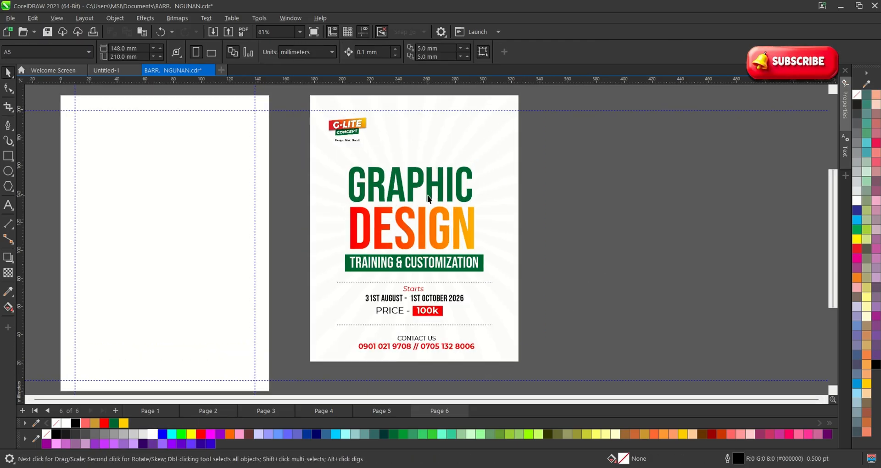